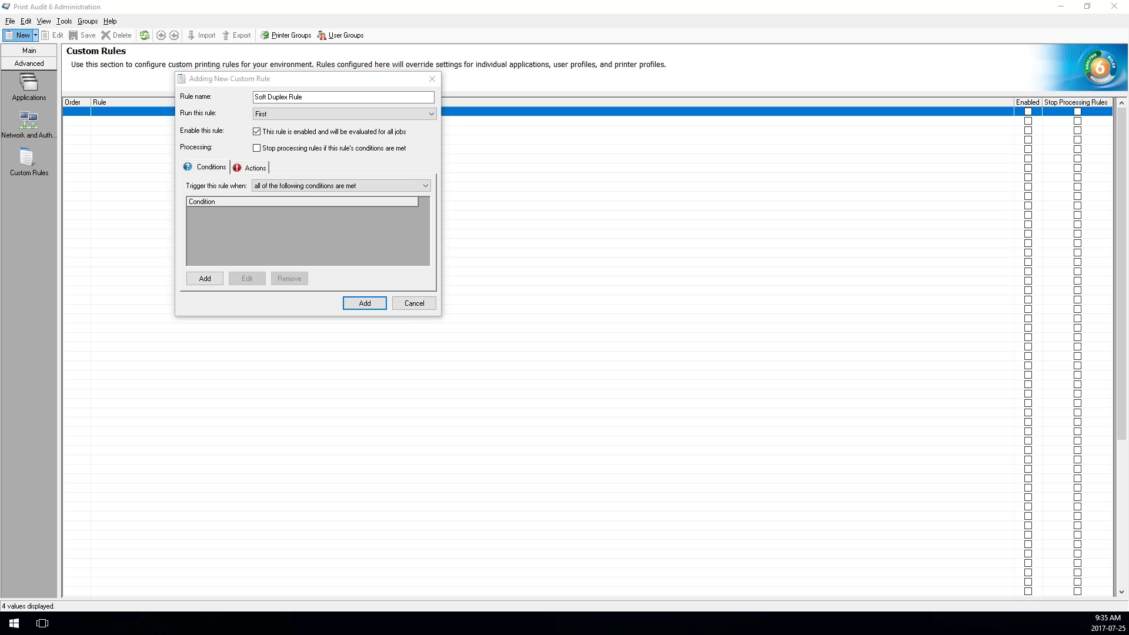
- Examine the run order options available for Soft Duplex Rule
click(275, 82)
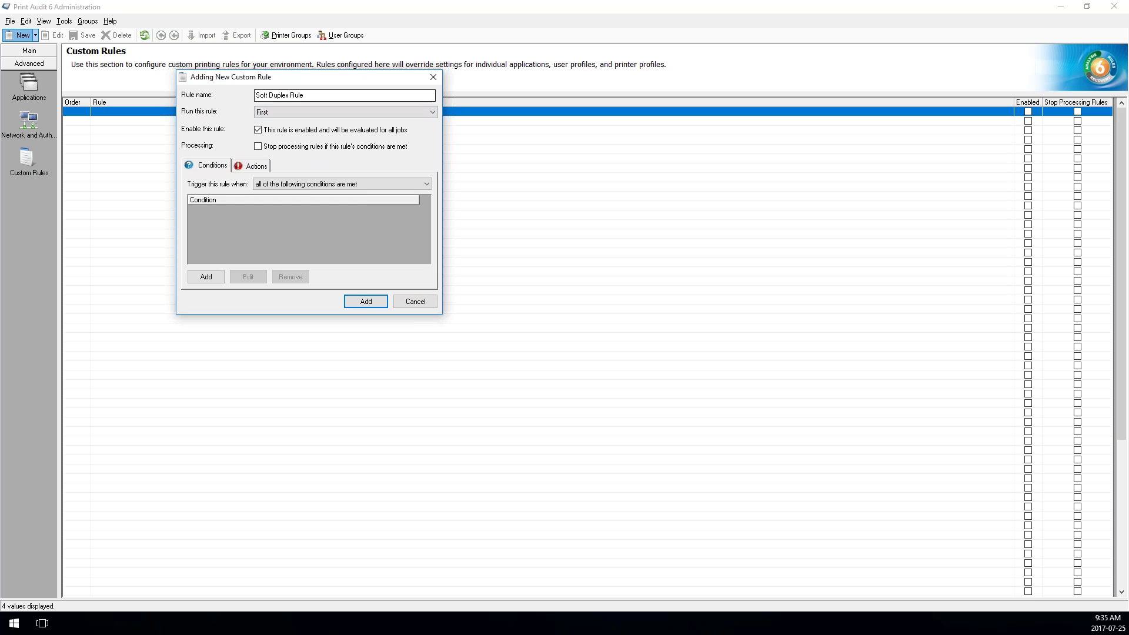
click(274, 114)
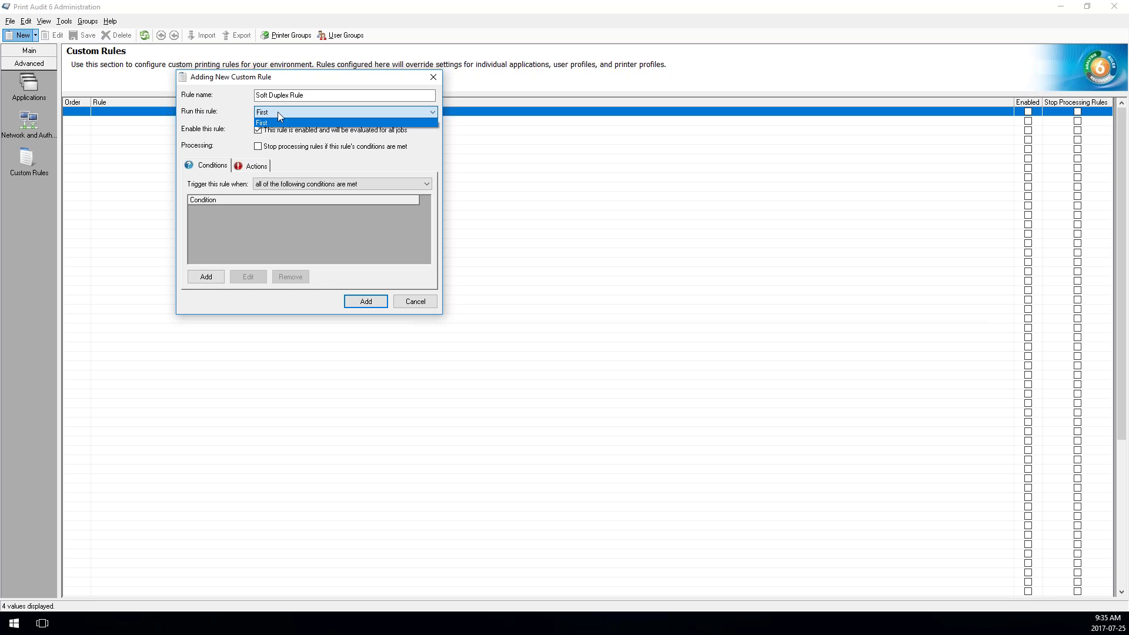
click(277, 111)
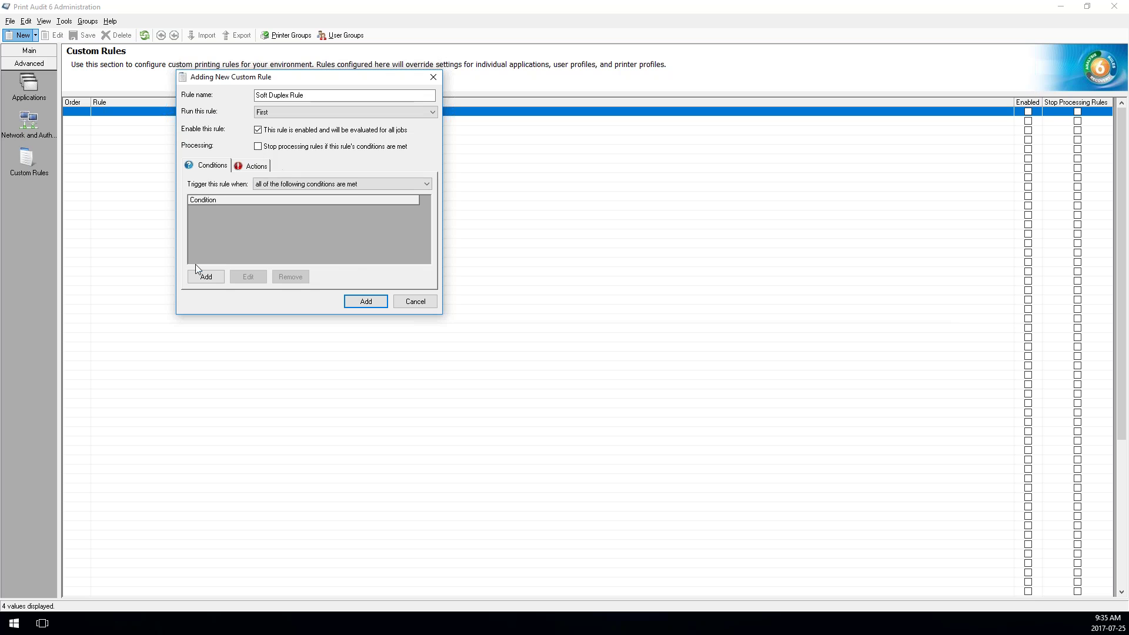
- Examine the available condition types and the all/any trigger options for Soft Duplex Rule
click(208, 276)
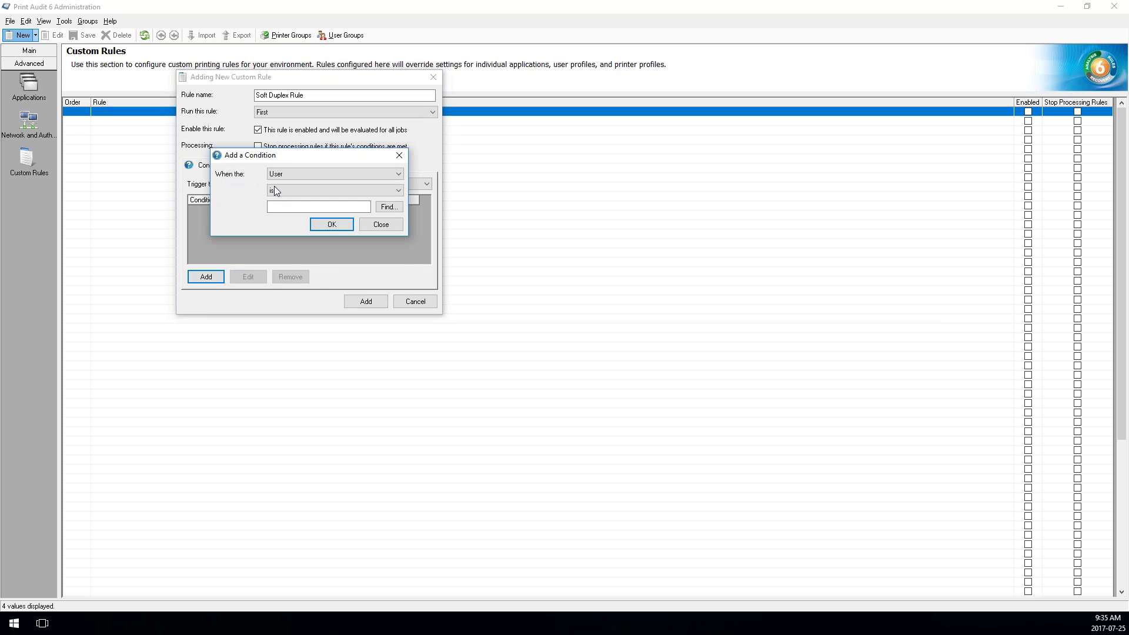
drag(302, 164, 291, 118)
click(365, 129)
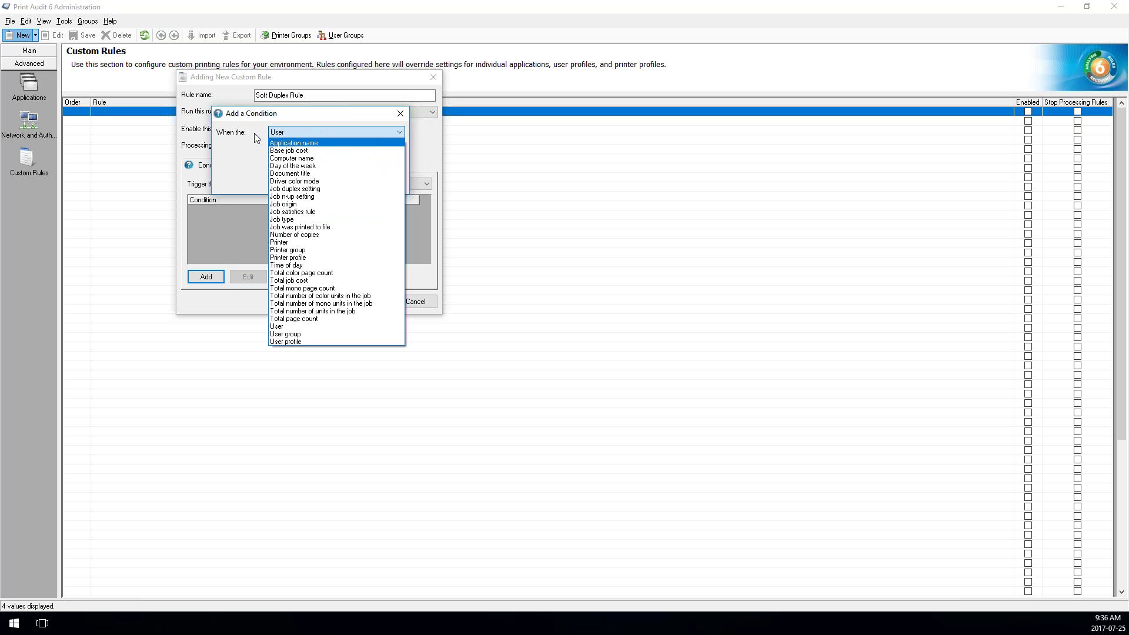
click(334, 135)
click(383, 183)
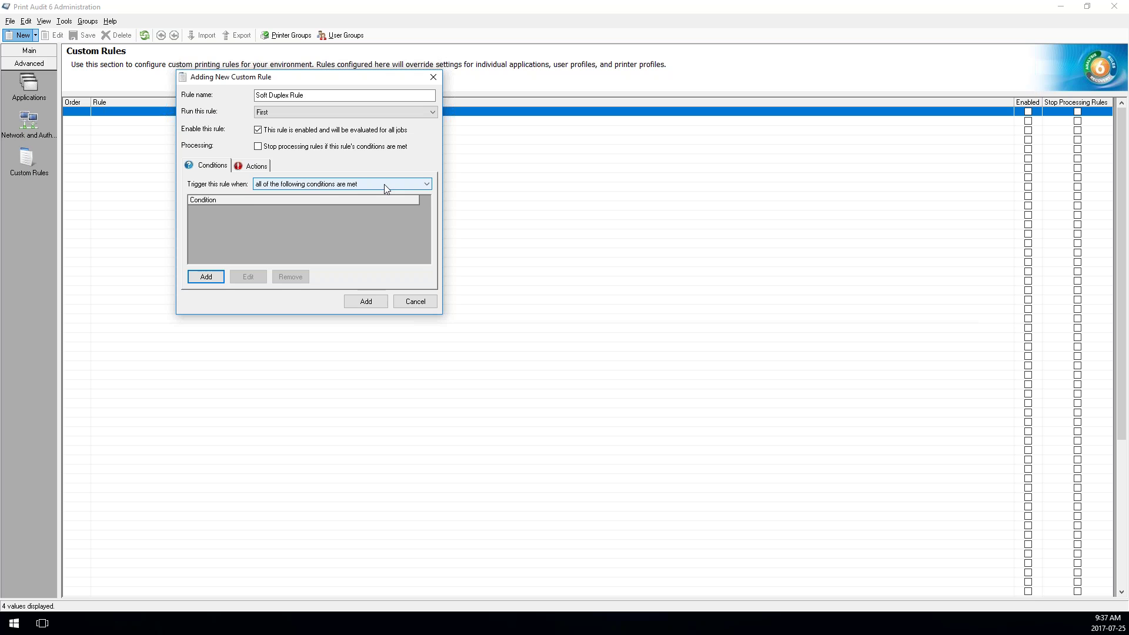
click(405, 188)
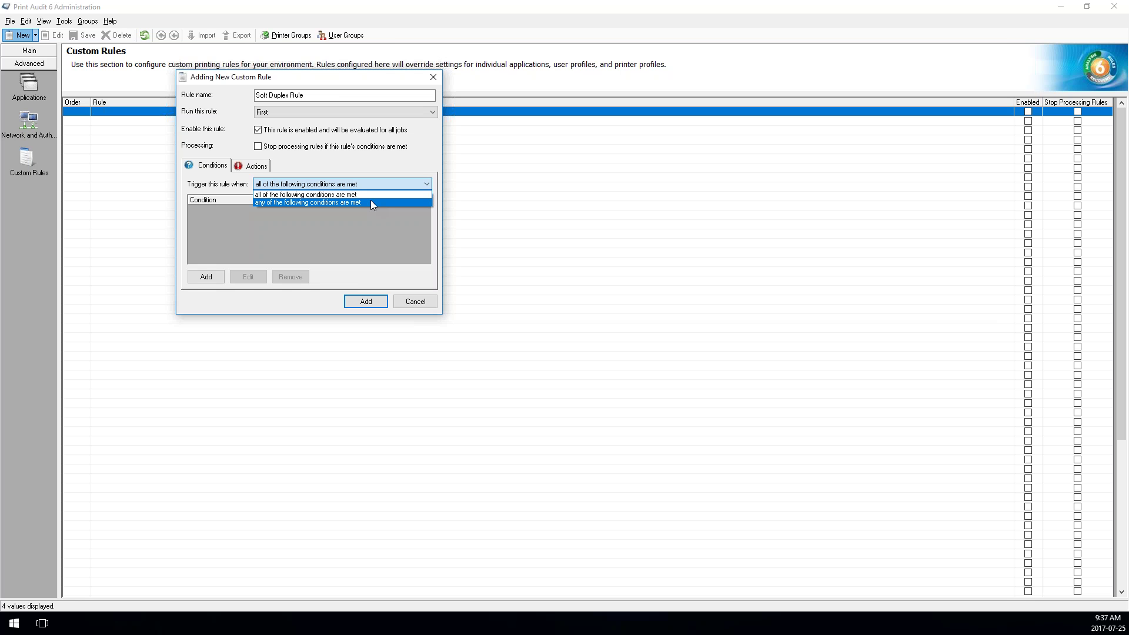
click(268, 263)
- Examine the settings of the Job satisfies rule condition type, closing the condition without adding it
click(208, 278)
click(297, 173)
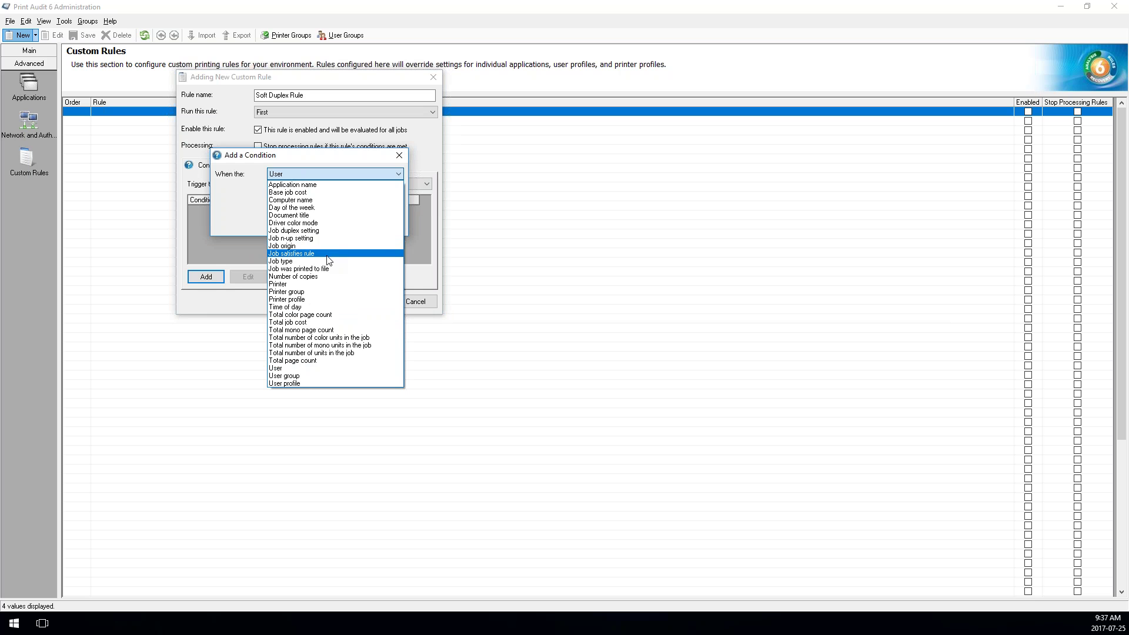
click(326, 256)
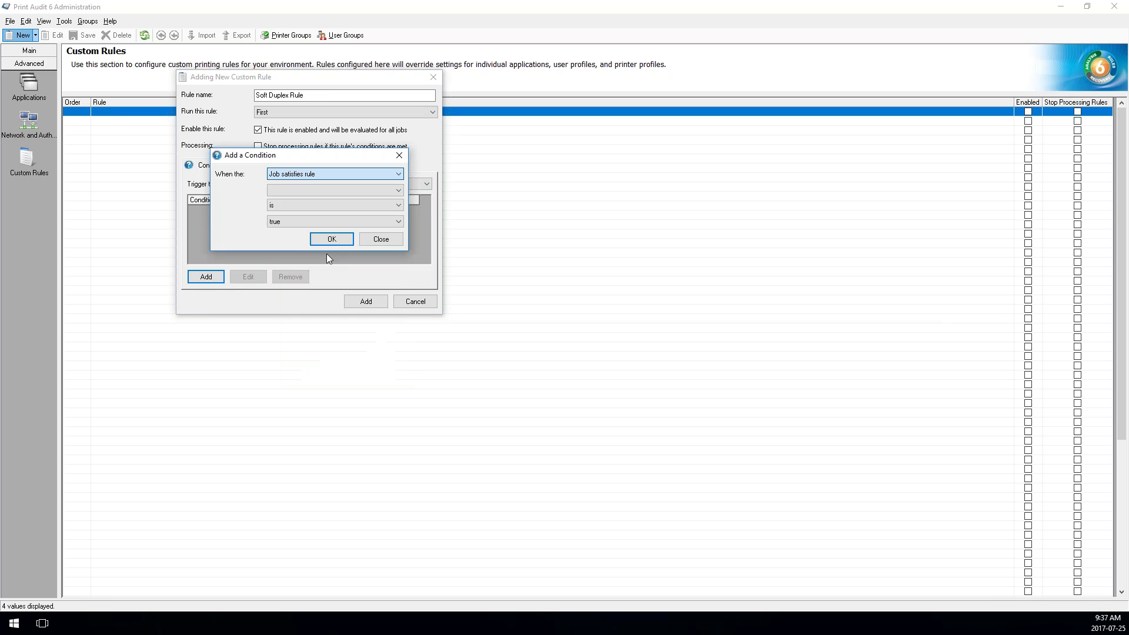
drag(289, 155, 444, 142)
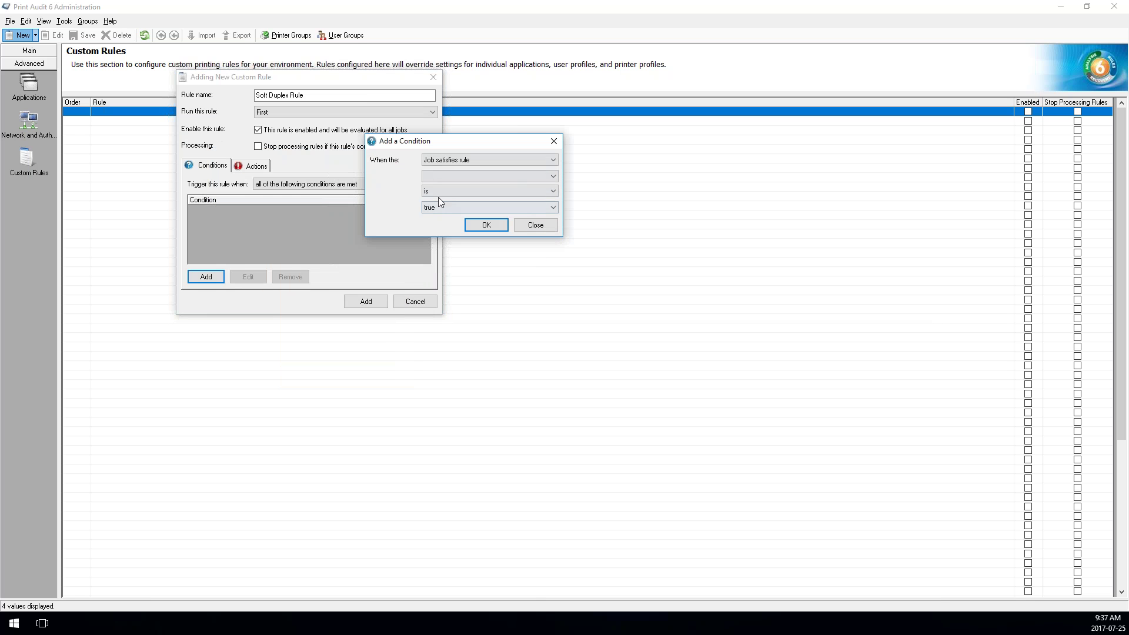
click(470, 160)
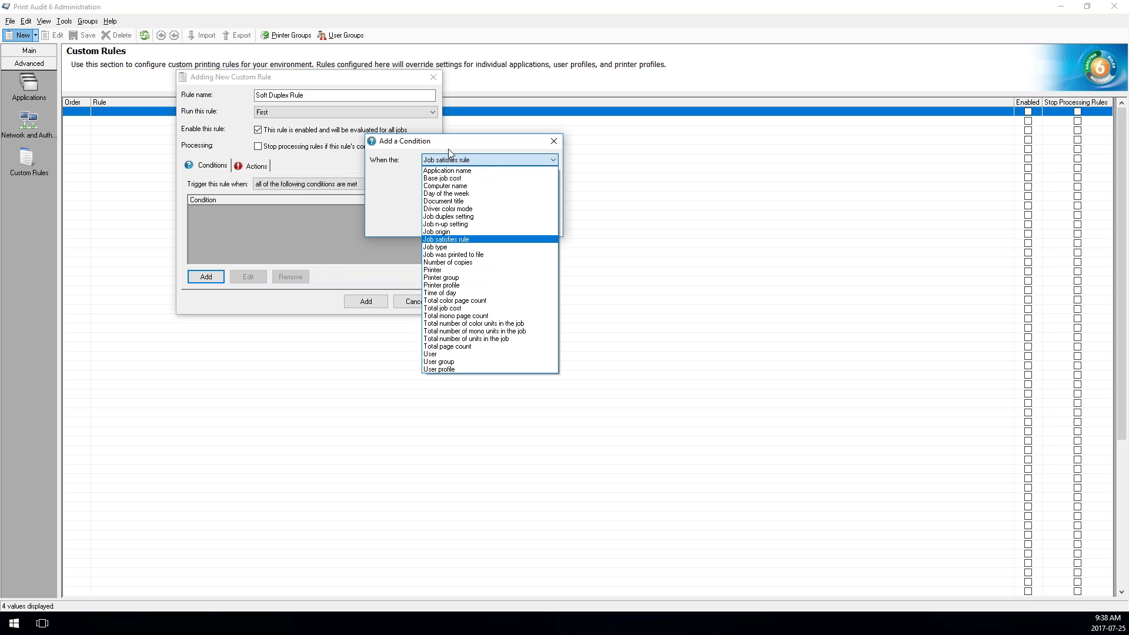
click(450, 151)
click(553, 142)
- Examine the action types that Soft Duplex Rule can perform, without adding an action
click(254, 168)
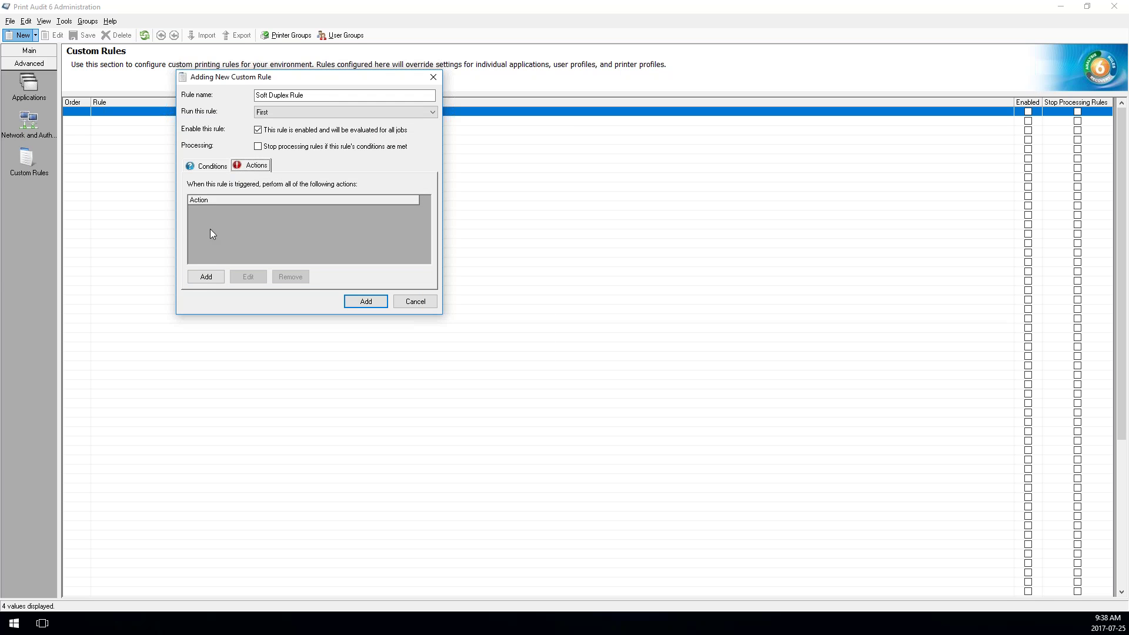
click(206, 277)
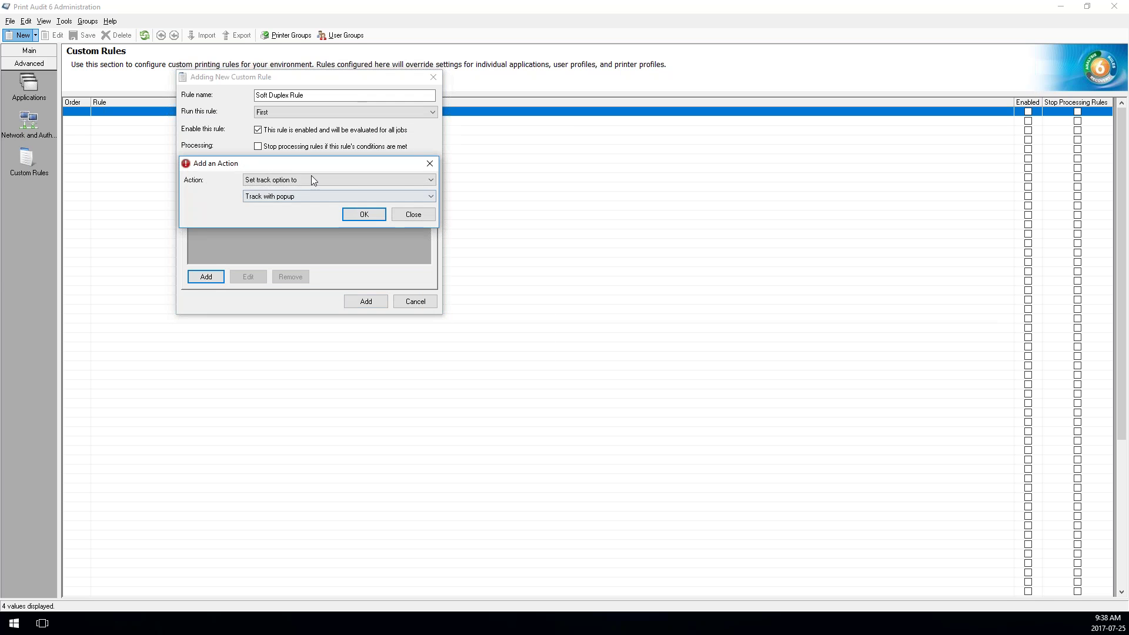
drag(306, 163, 312, 82)
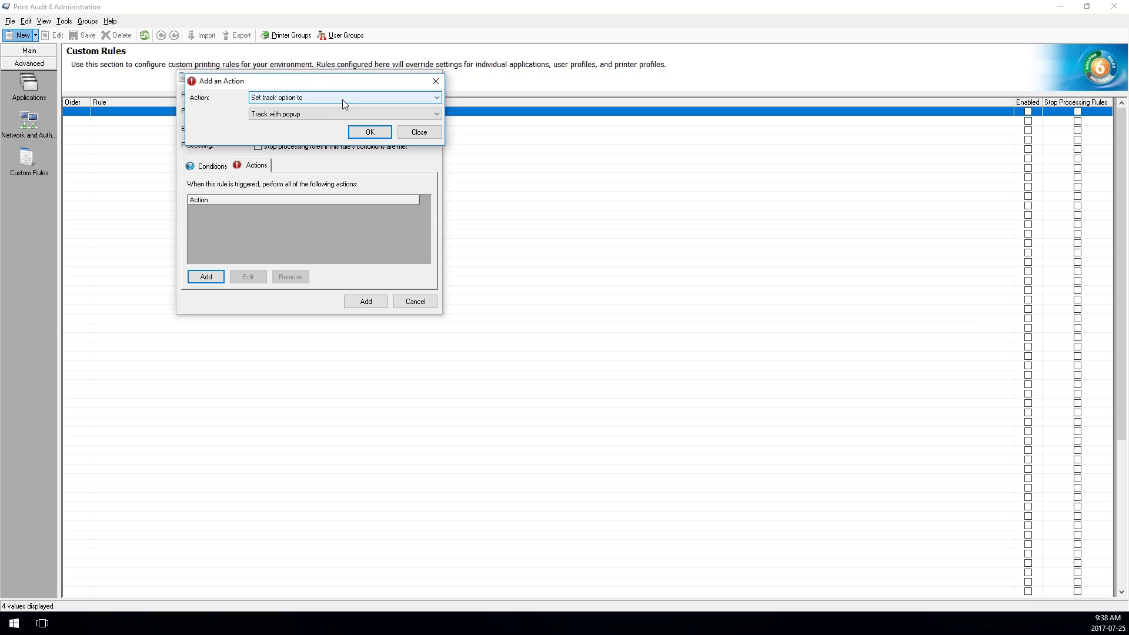
click(345, 100)
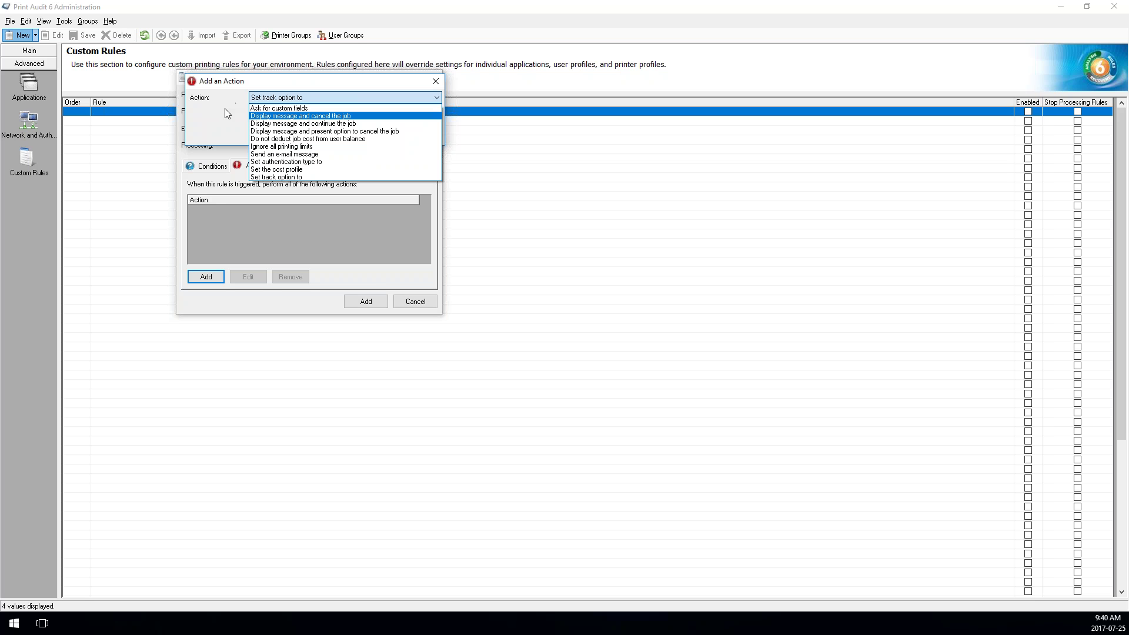
click(271, 125)
click(410, 132)
- Add a rule condition requiring that the job duplex setting is true
click(207, 166)
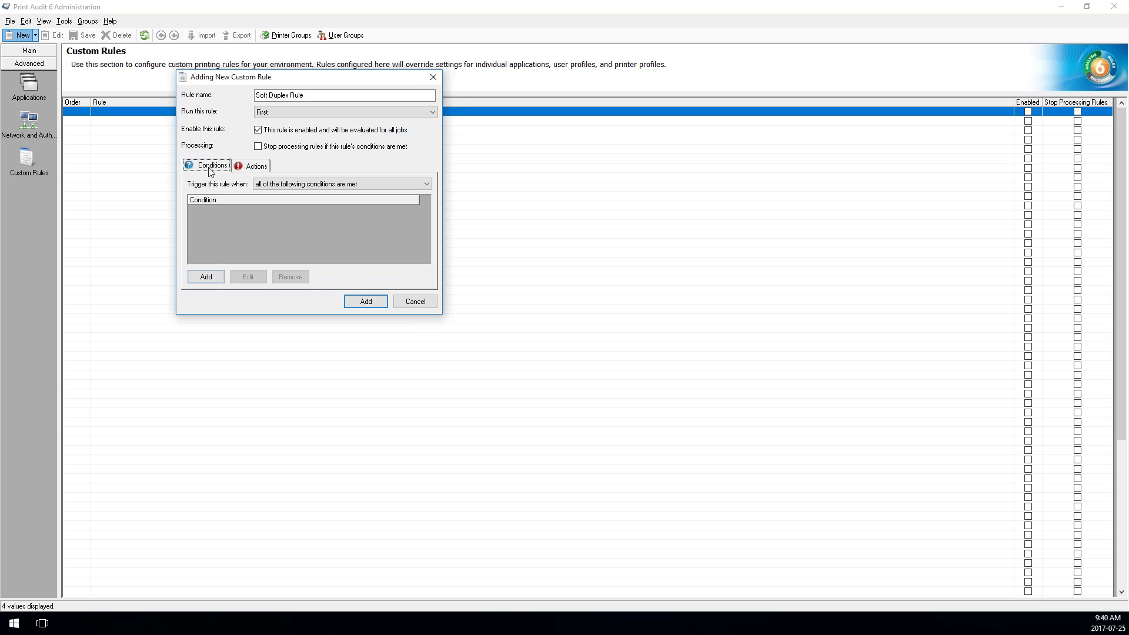
click(213, 282)
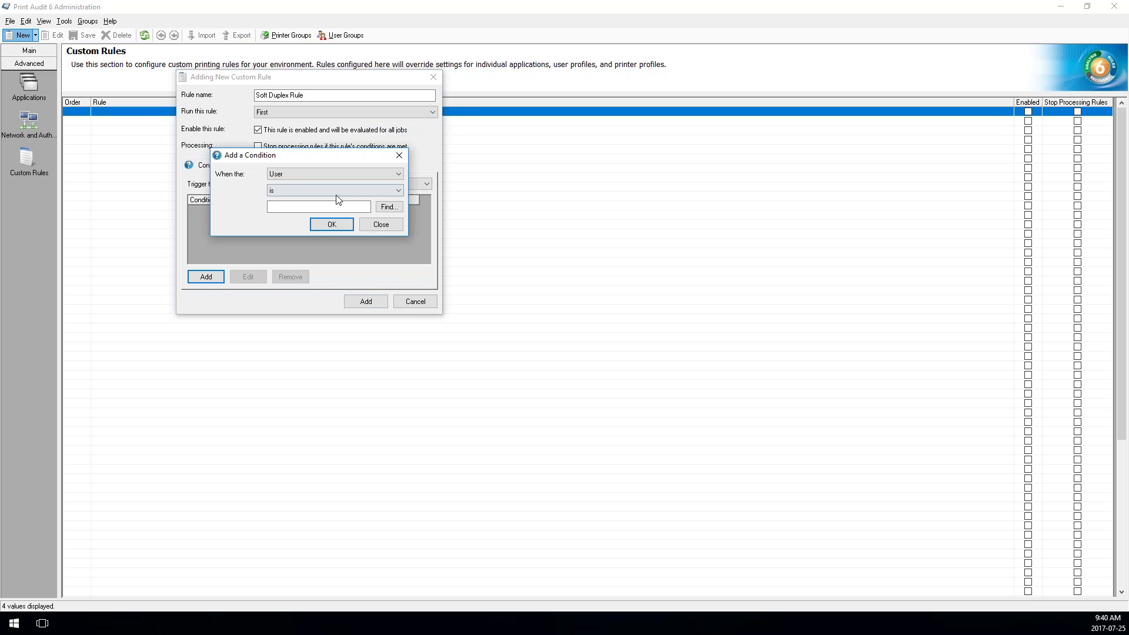
click(305, 173)
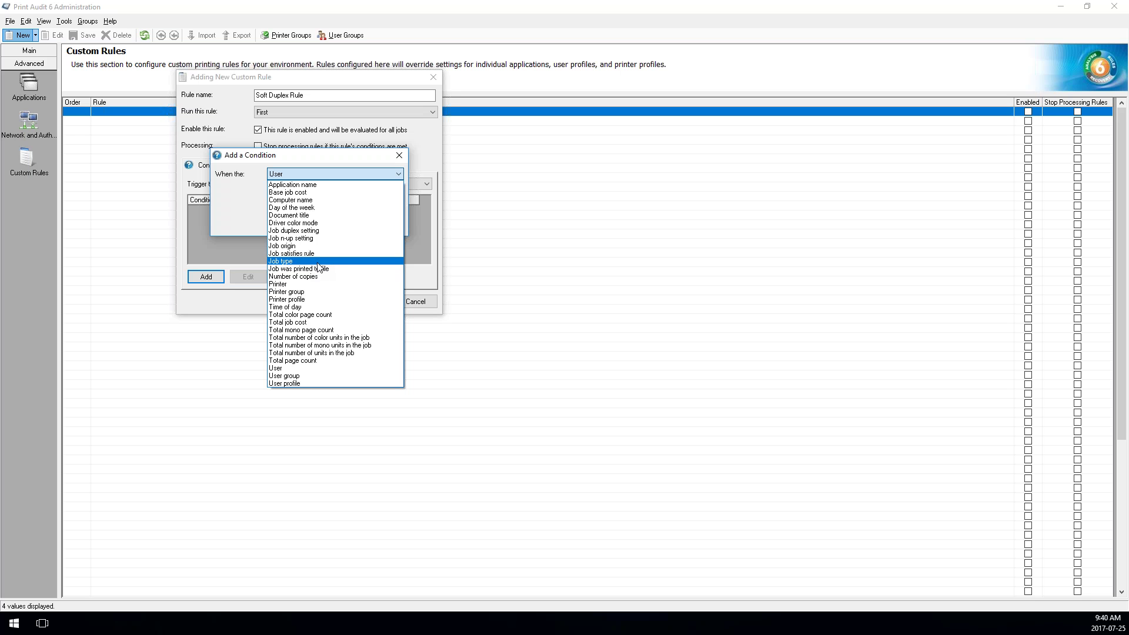
click(319, 231)
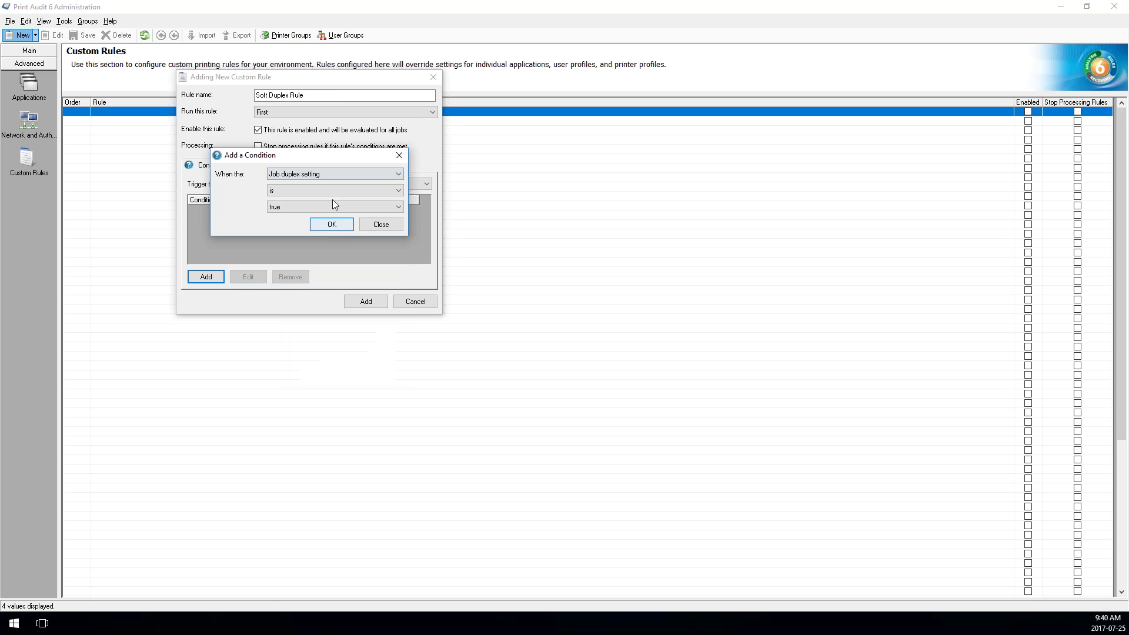
click(329, 225)
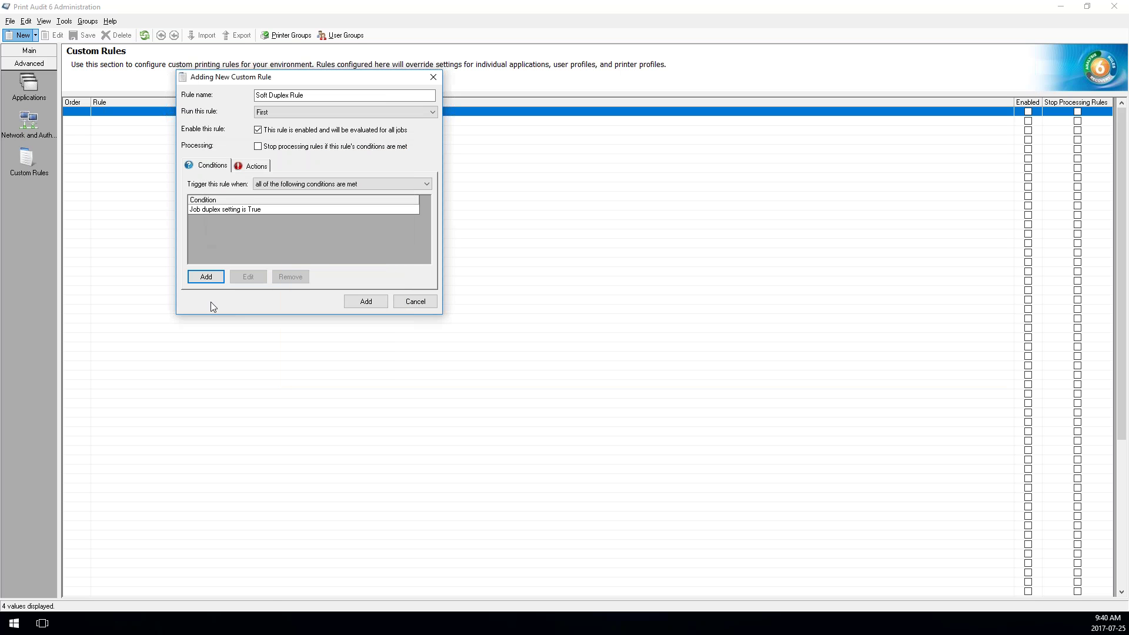
- Edit the job duplex setting condition so that its value is false
click(253, 210)
double_click(268, 210)
click(376, 207)
click(294, 226)
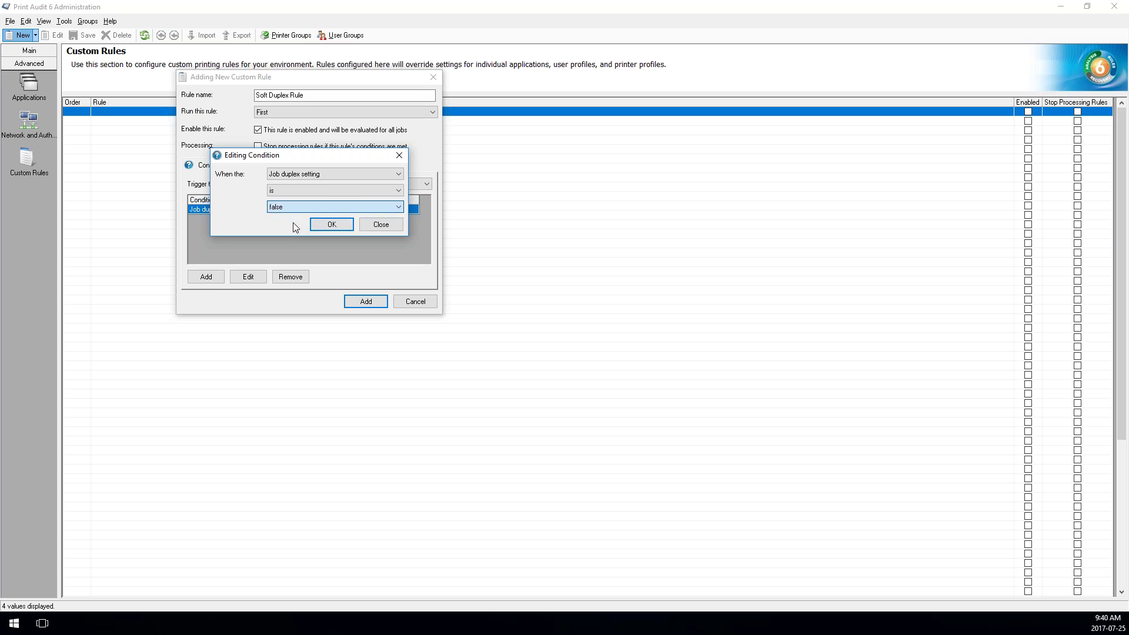
click(331, 224)
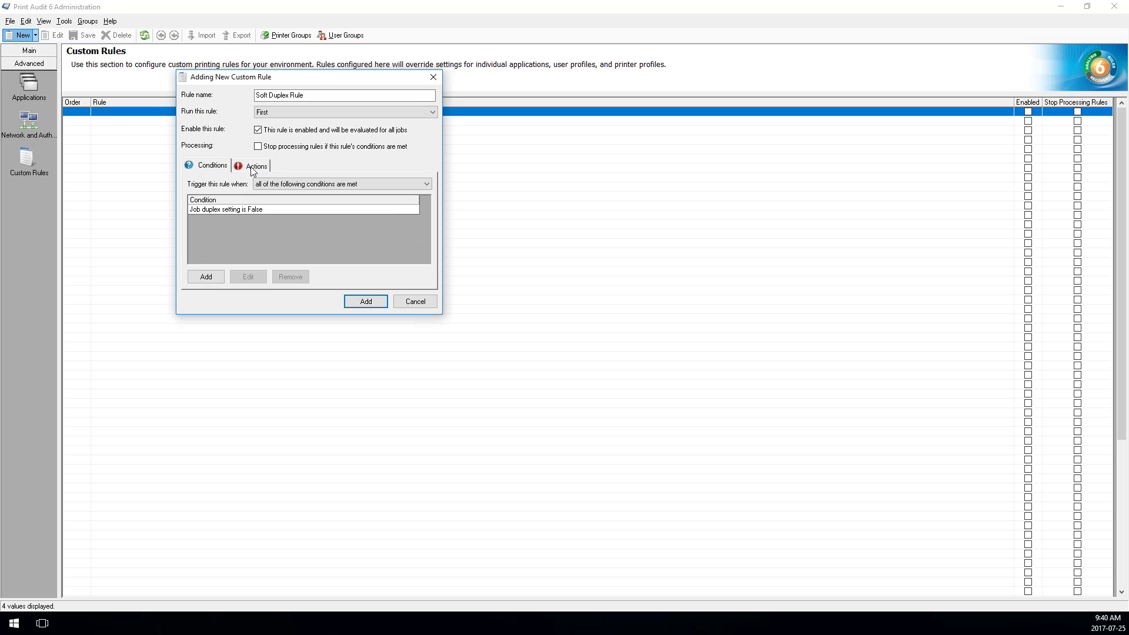
click(206, 276)
click(320, 174)
click(319, 174)
click(375, 226)
- Set up a "Display message and cancel the job" action for the rule with the title "Hello Please Duplex"
click(252, 169)
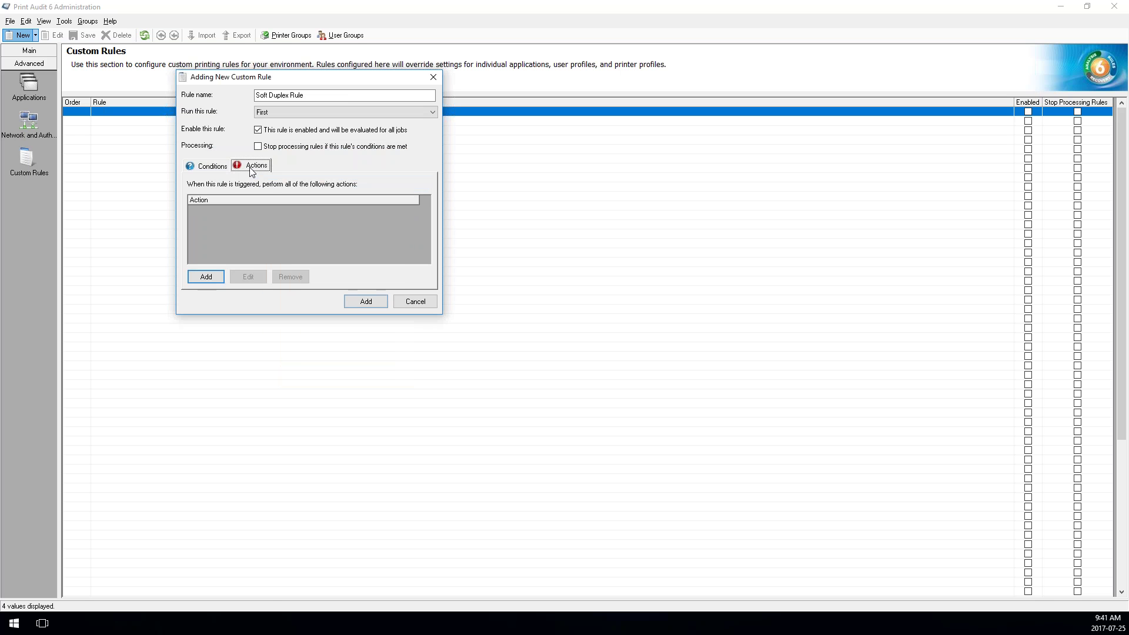
click(206, 276)
click(290, 180)
click(272, 198)
click(272, 205)
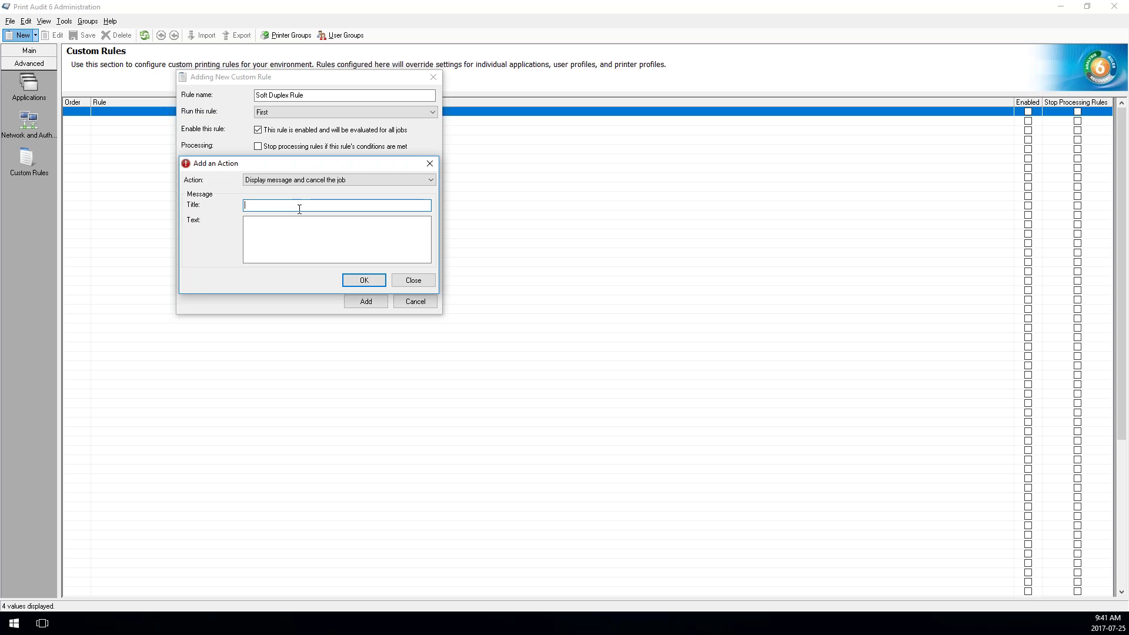
text(Hello Pleas Duplex)
click(245, 221)
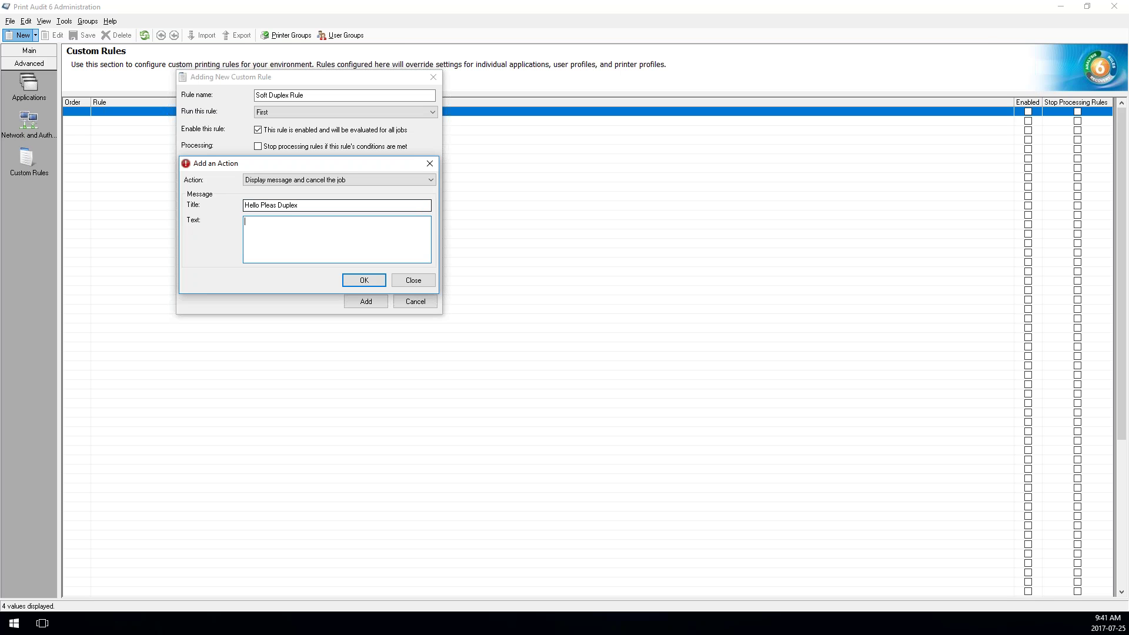
click(275, 205)
text(e)
- Enter the two-line message text "Hello User," and "We have canceled your Job. Please Print in Duplex."
click(300, 235)
text(Hello User)
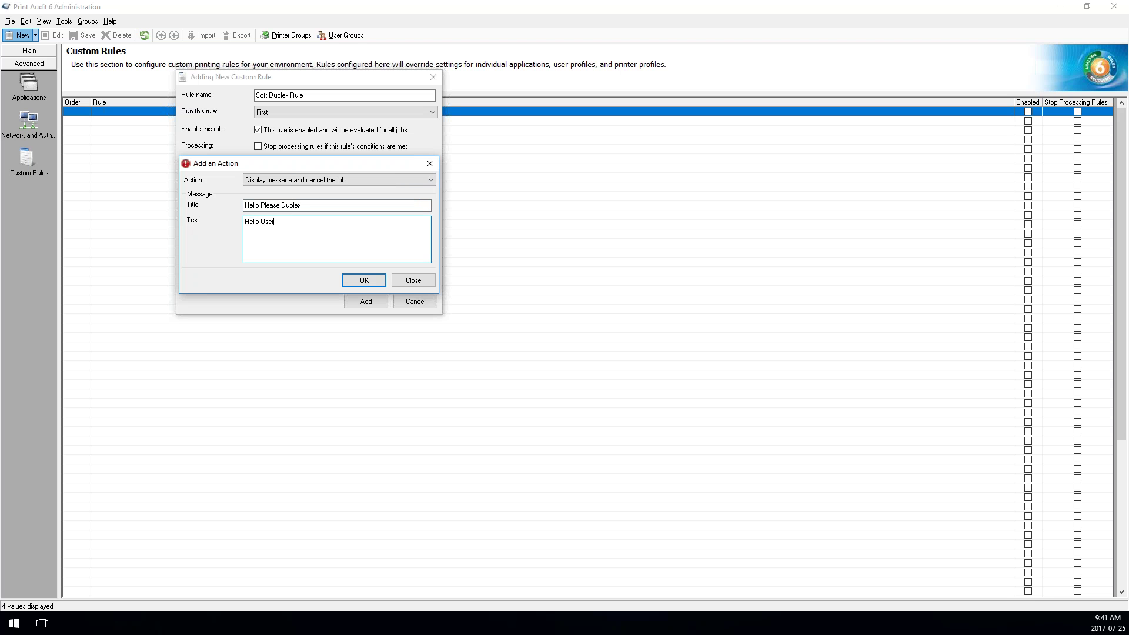
text(, )
text(We have cance)
text(led you)
text(r Job. Please Print )
text(in Duplex.)
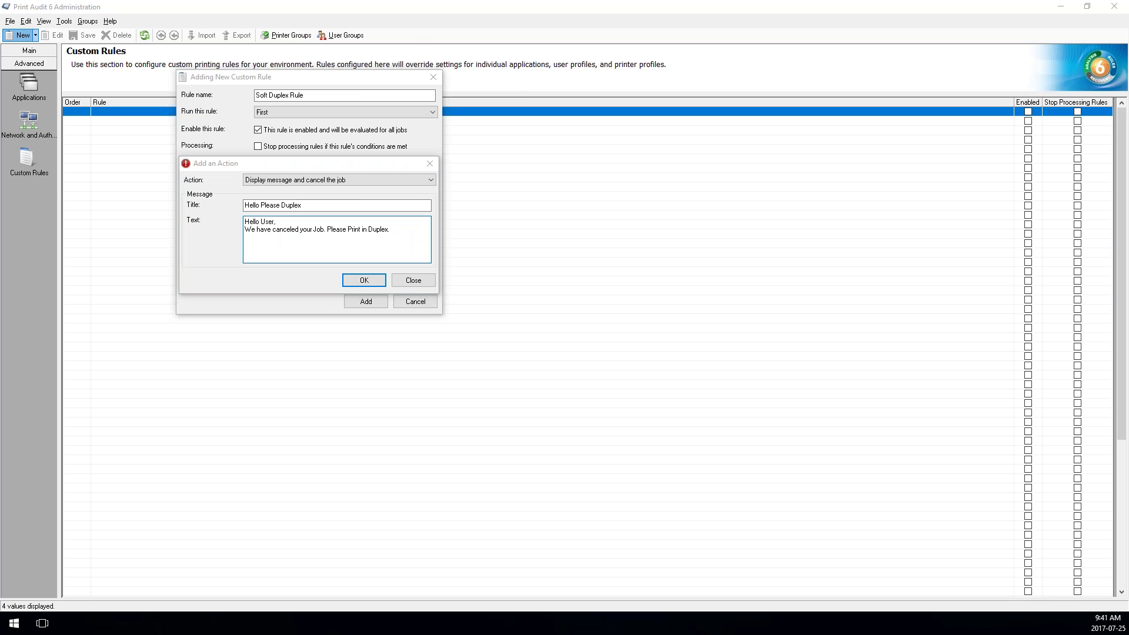
- Consult the help page on message variables, examining entries such as %user, %totalcost, %userbwbalance and %title
key(F1)
drag(662, 116, 771, 51)
click(755, 241)
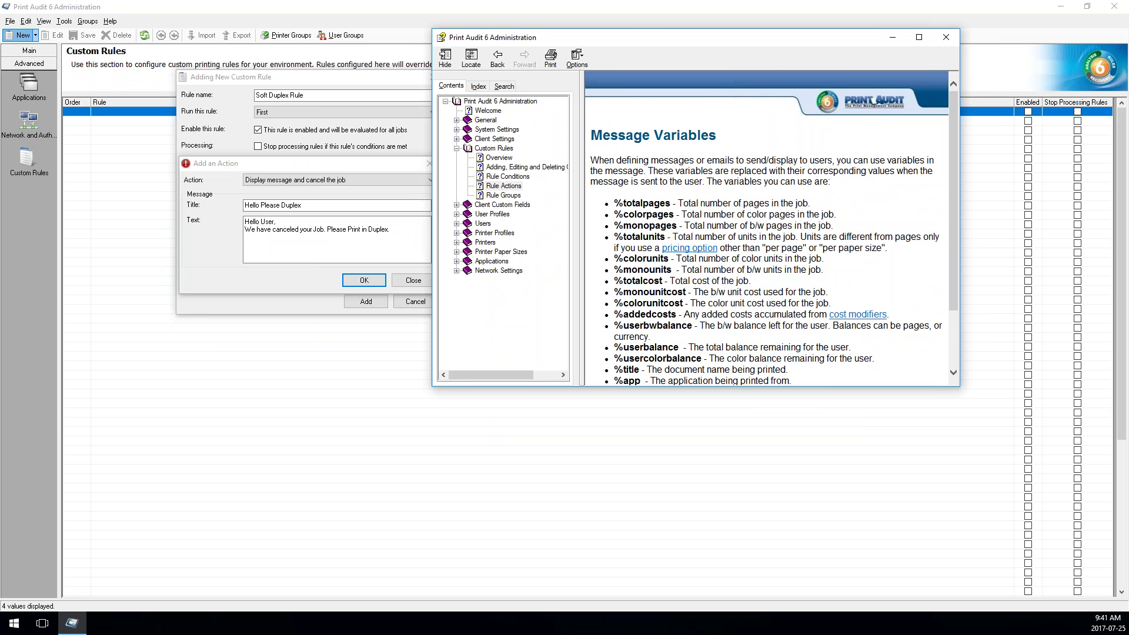
drag(959, 383, 1003, 462)
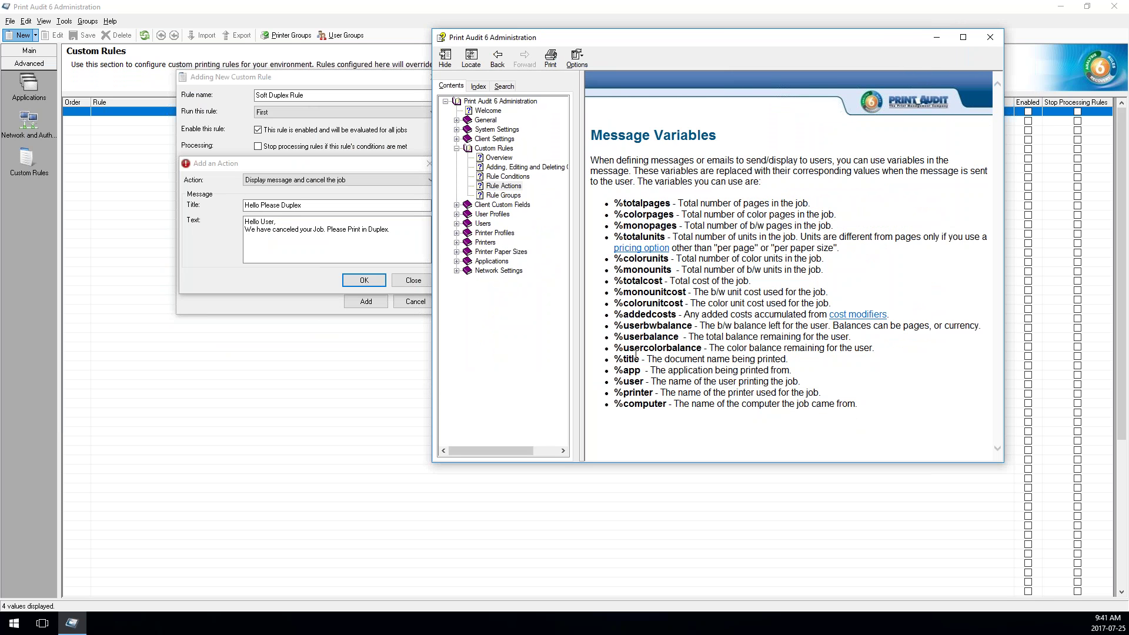
drag(614, 381, 644, 381)
drag(615, 281, 655, 281)
drag(615, 325, 680, 325)
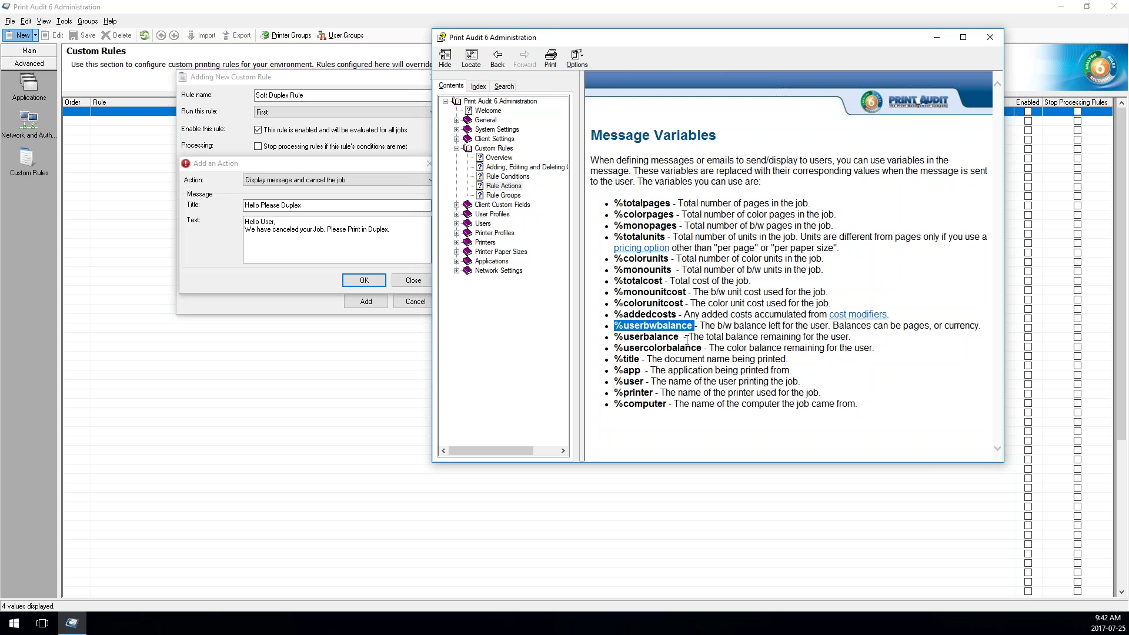
drag(615, 358, 643, 359)
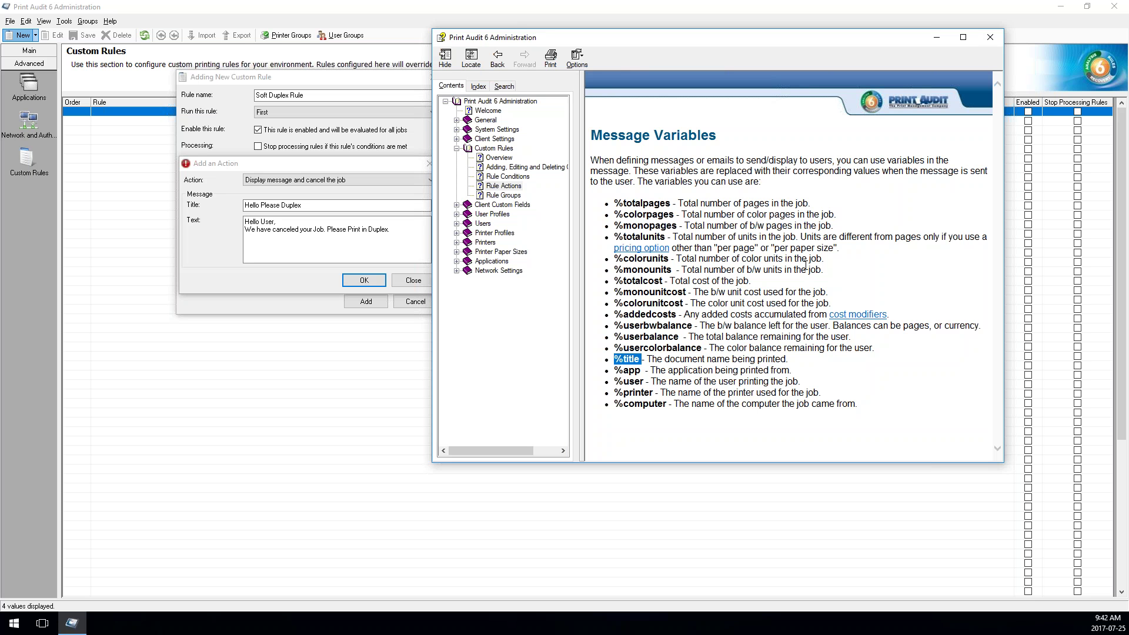
click(989, 35)
- Confirm the message action and add the enabled Soft Duplex Rule to the custom rules list
click(363, 280)
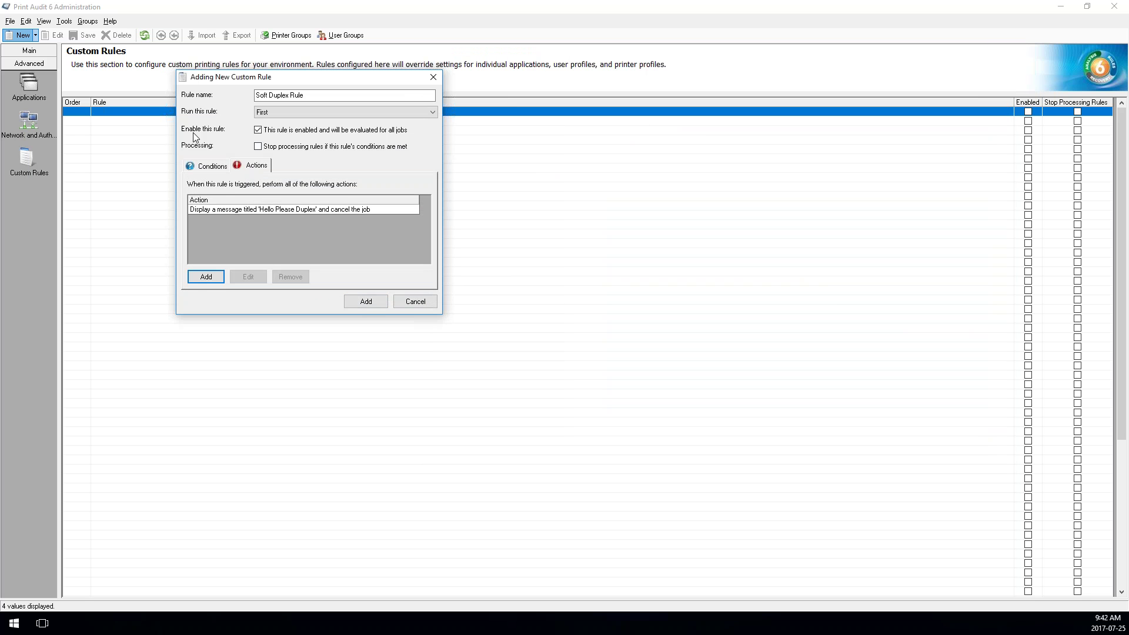
click(365, 302)
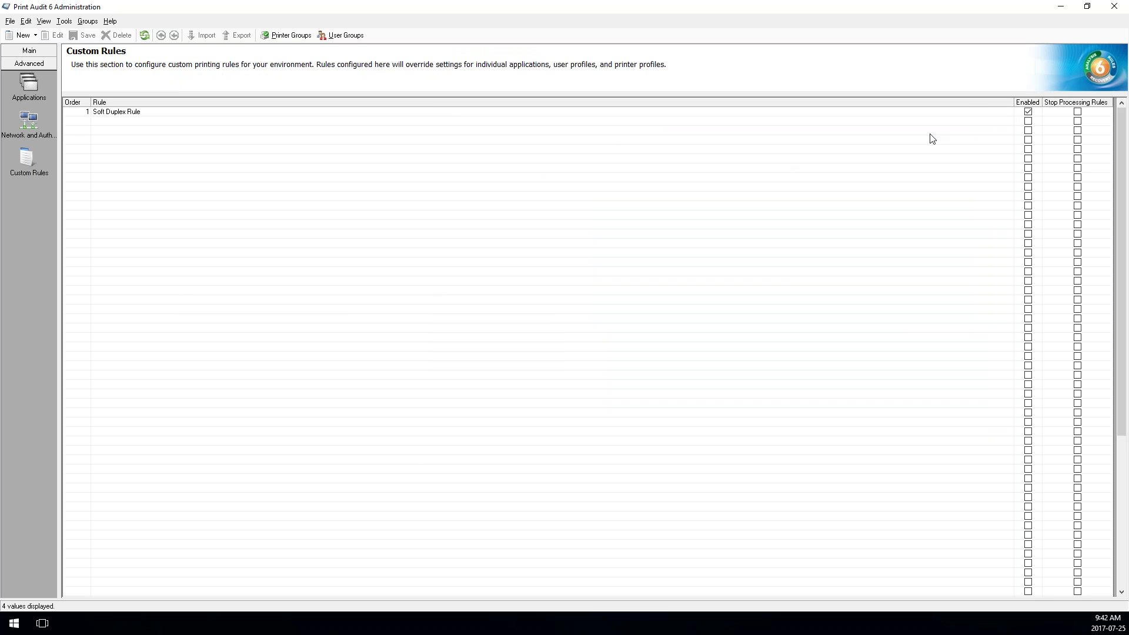
click(1028, 111)
- Start a second custom rule and set it to run first, ahead of the Soft Duplex Rule
double_click(127, 121)
drag(522, 192, 447, 119)
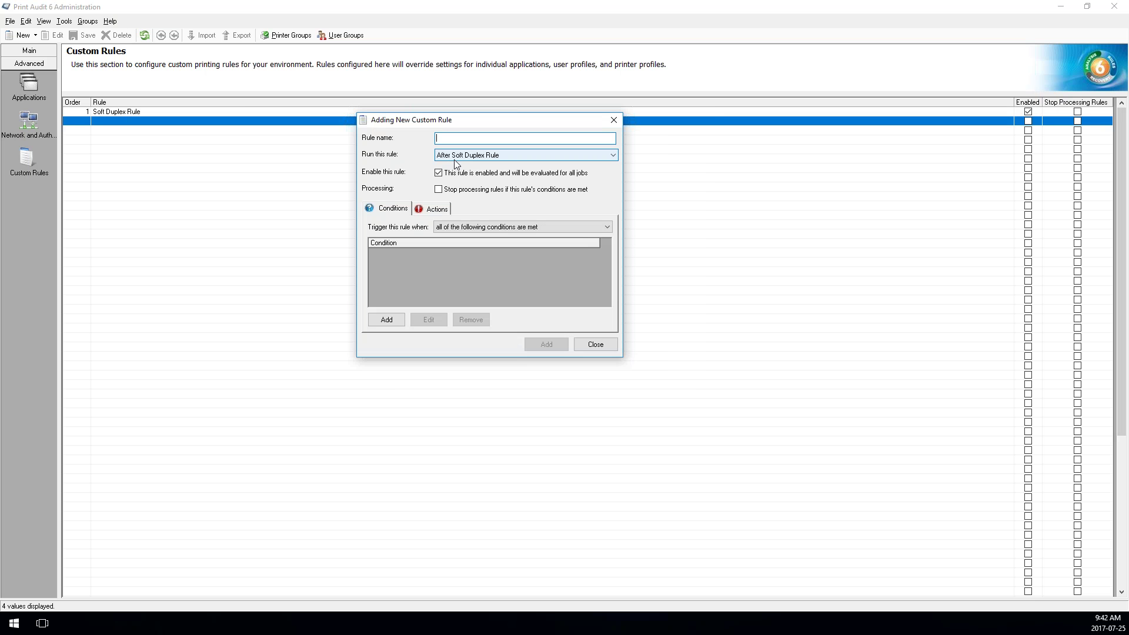
click(523, 161)
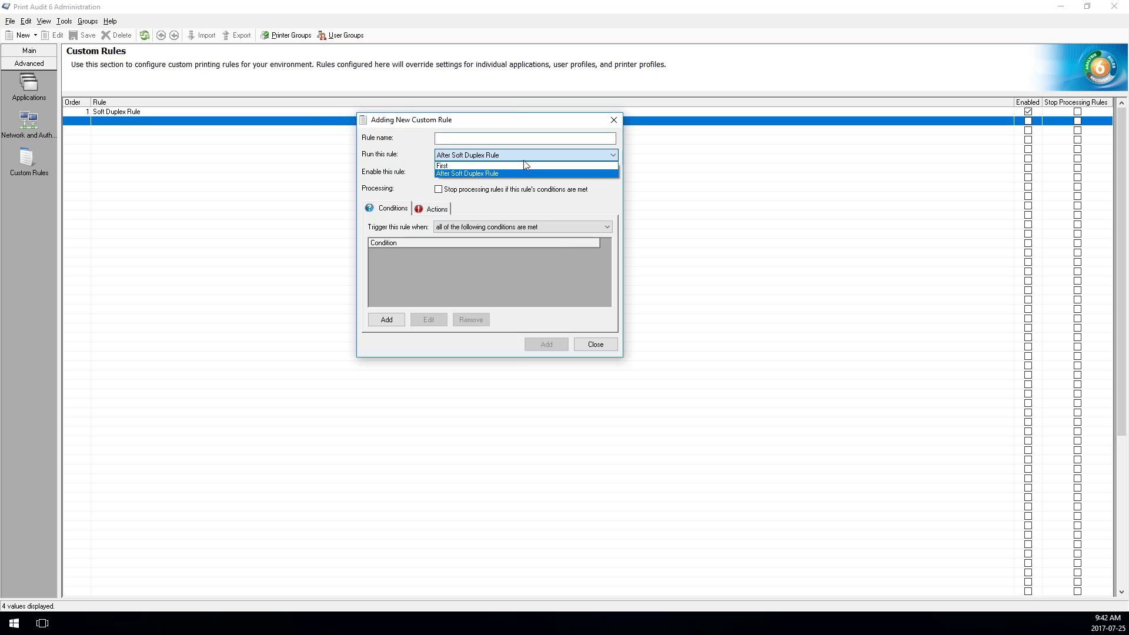
click(498, 166)
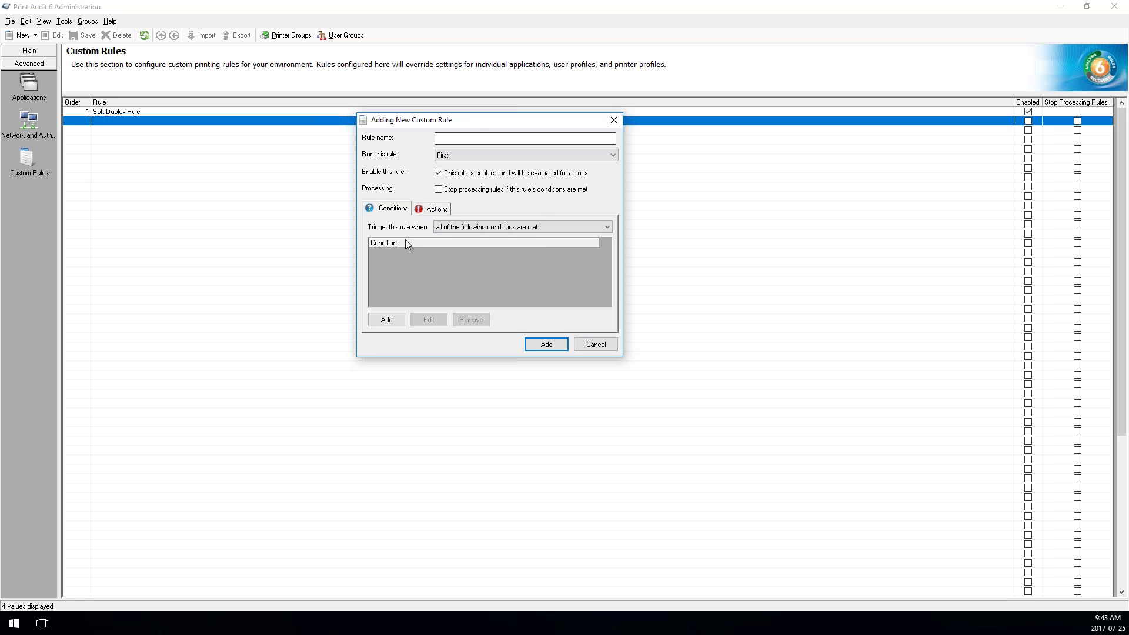
- Define a condition for the new rule that the total number of color units in the job is greater than 0
click(381, 325)
click(505, 219)
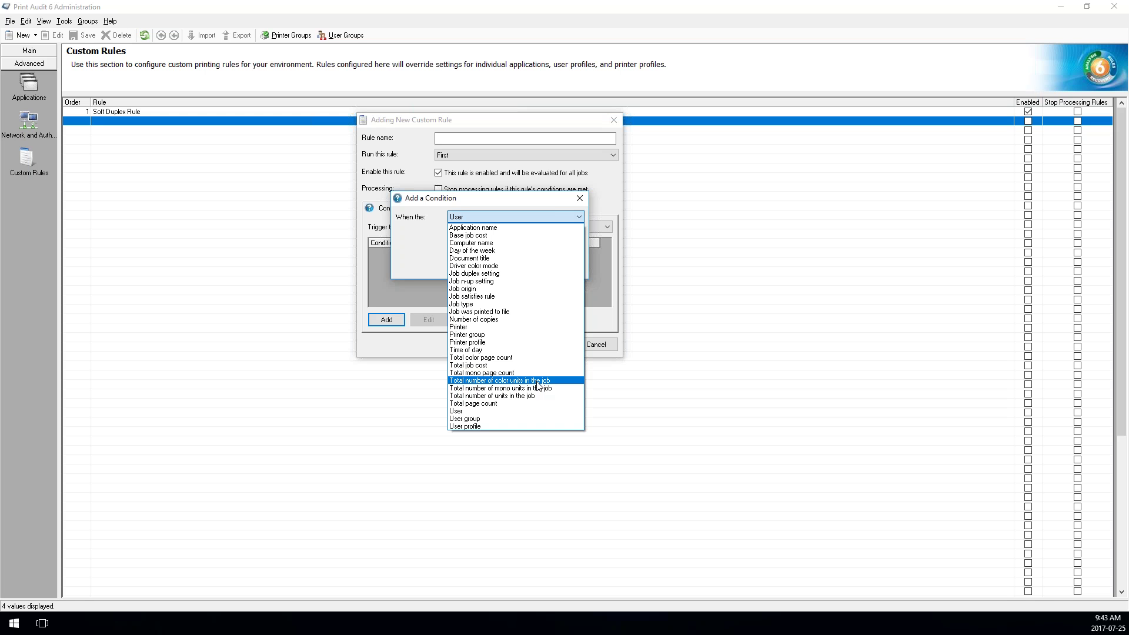
click(538, 381)
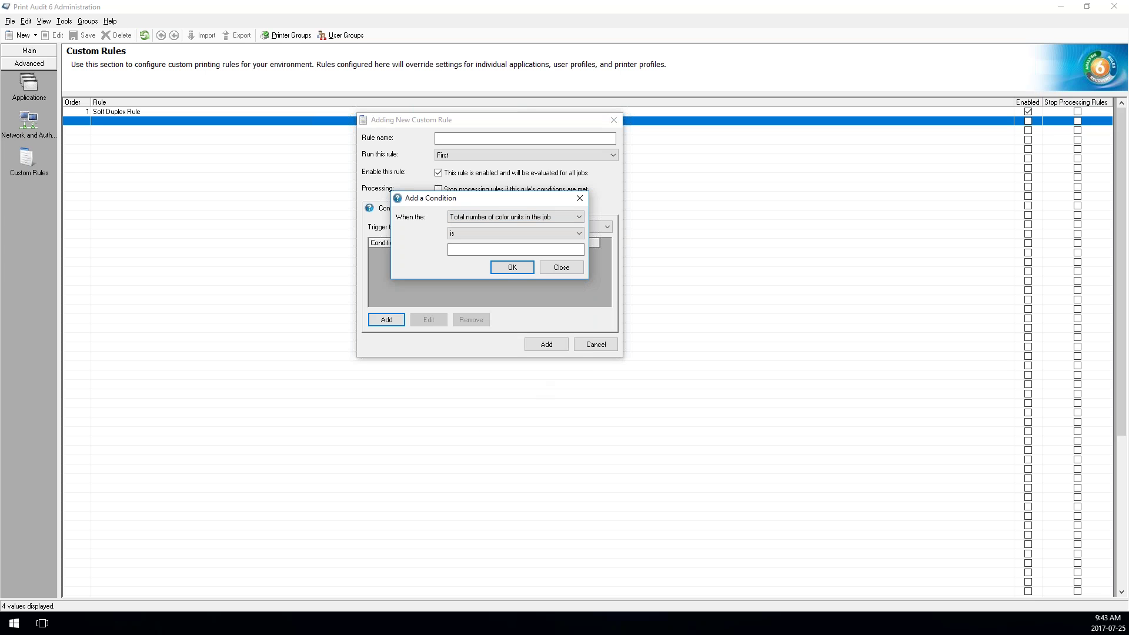
click(470, 232)
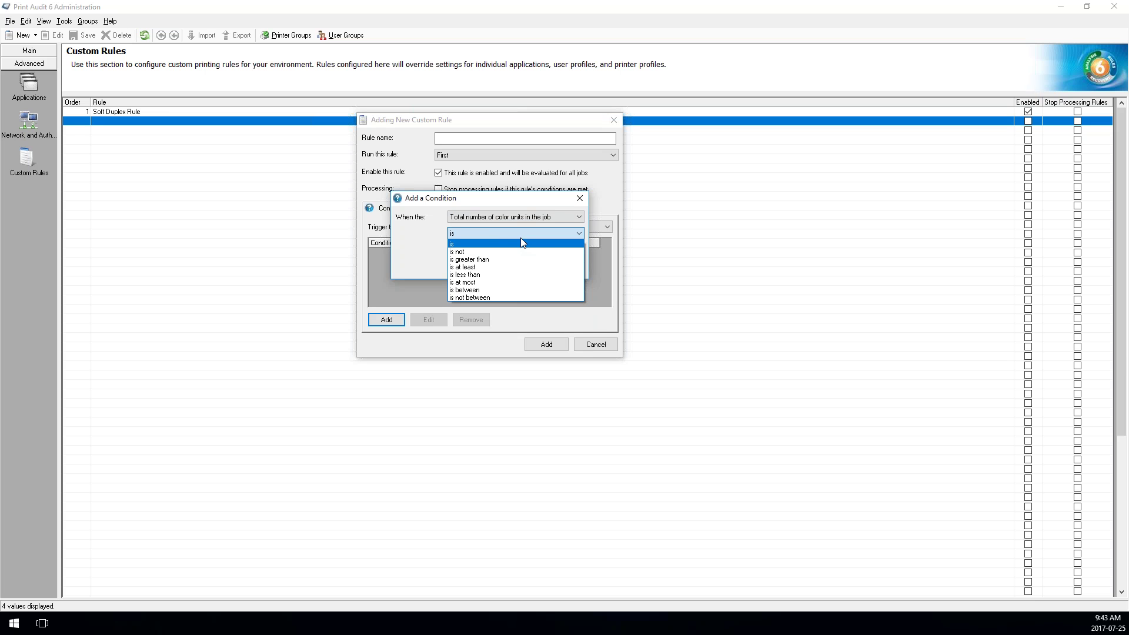
click(487, 260)
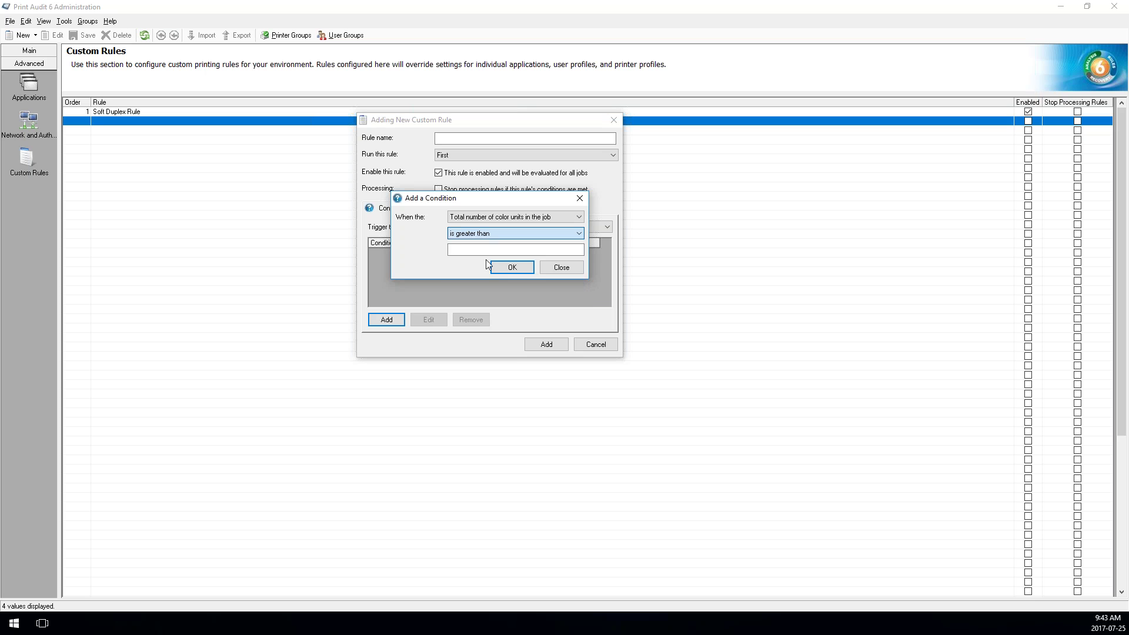
text(0)
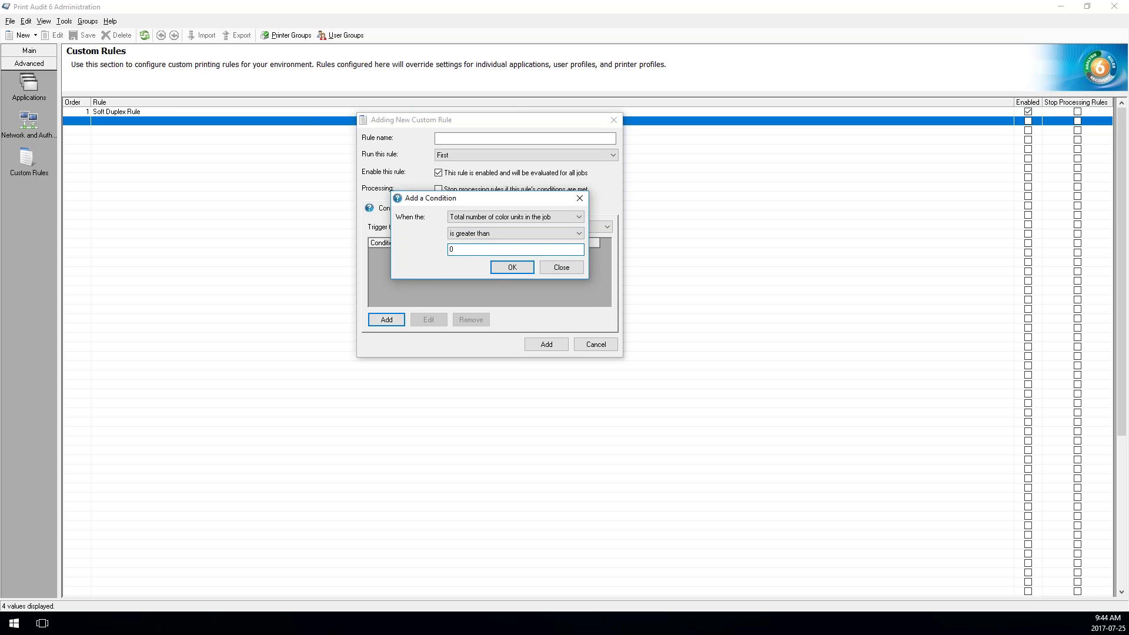
click(493, 235)
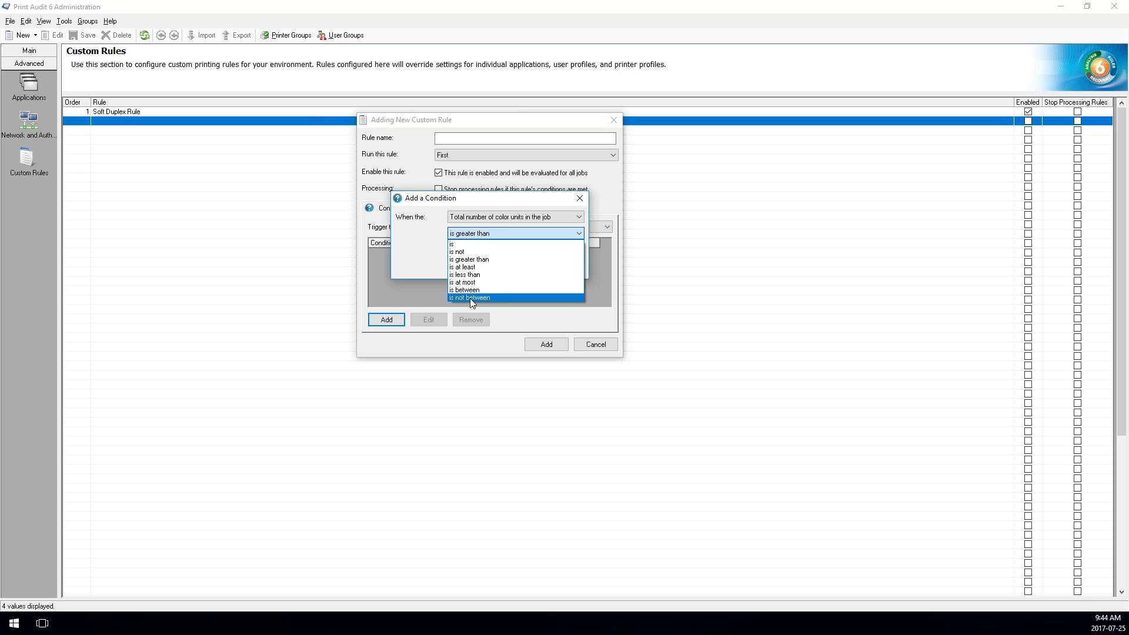
click(471, 259)
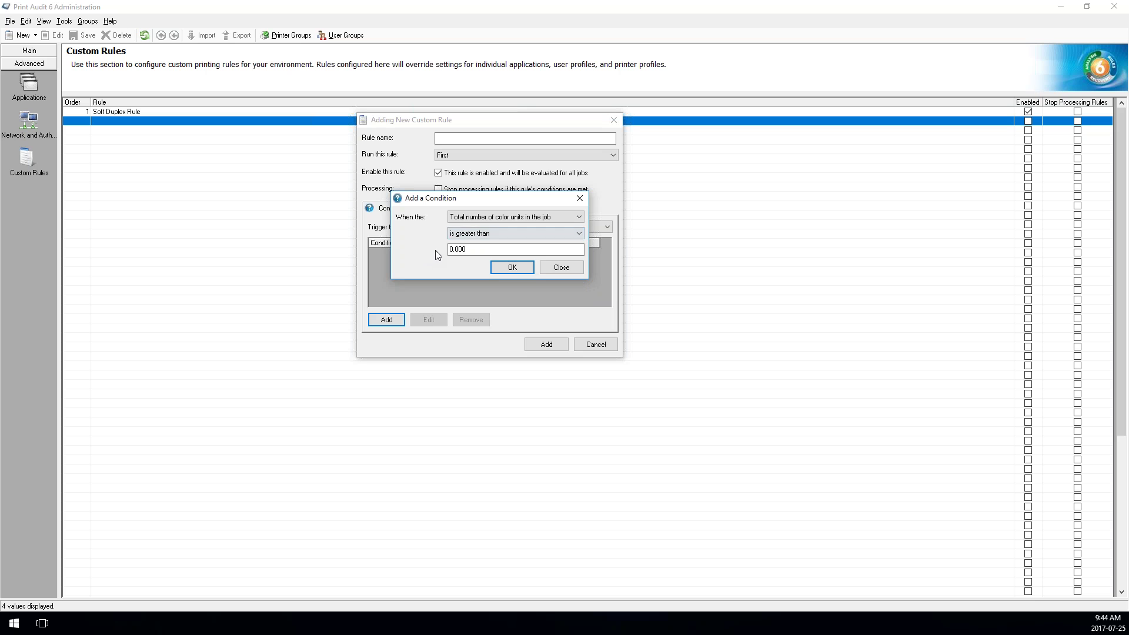
- Discard the pending condition and close the new rule without adding it
click(562, 270)
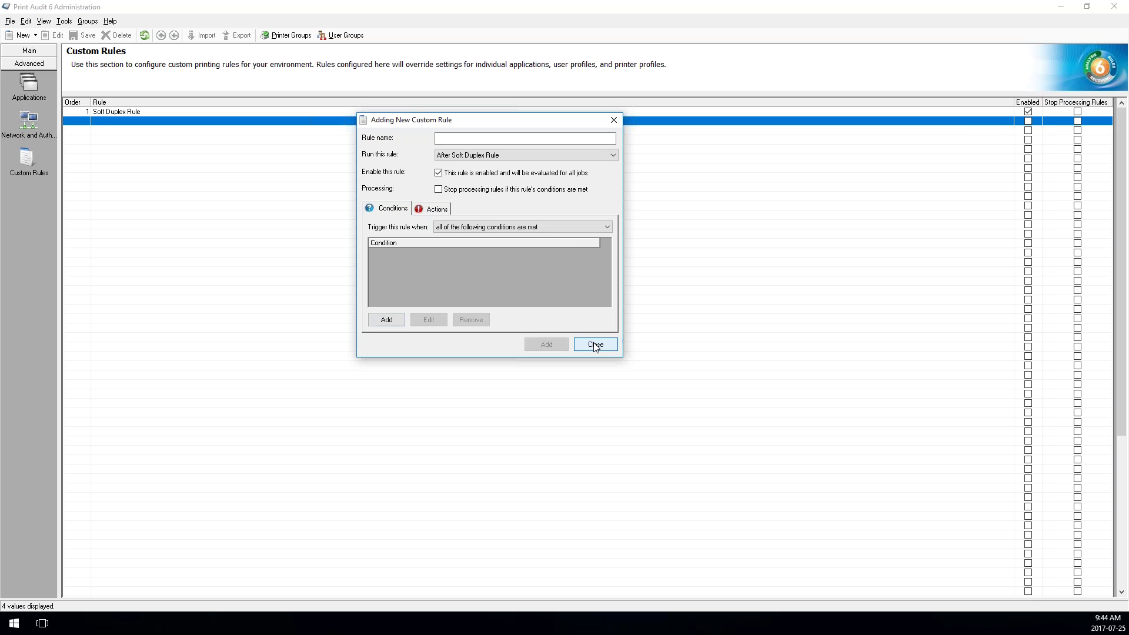
click(595, 345)
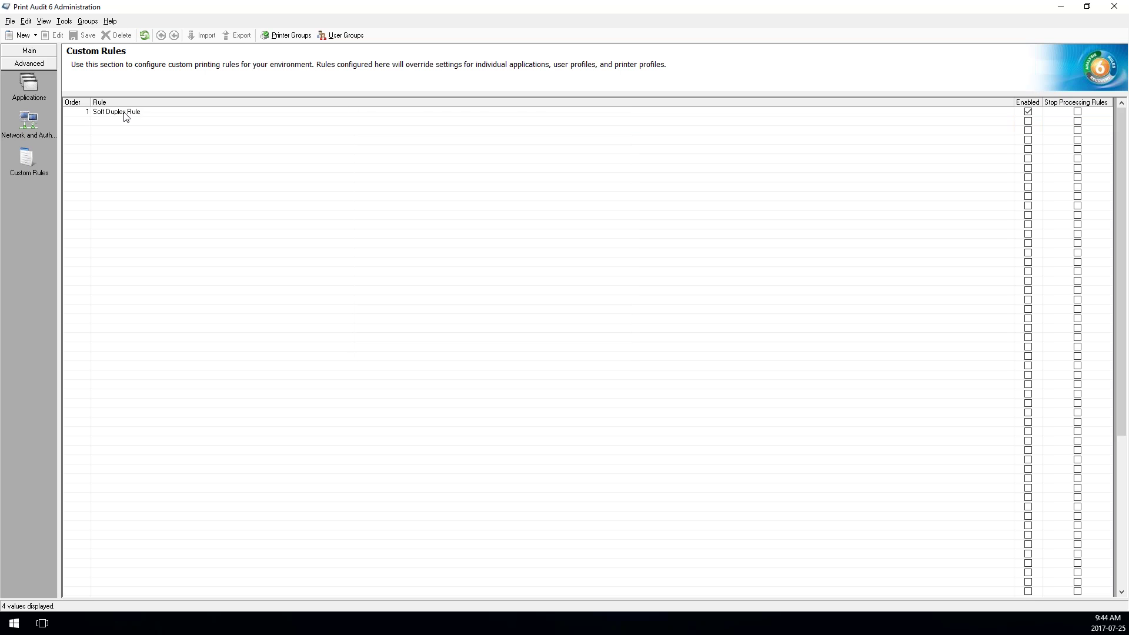
click(101, 129)
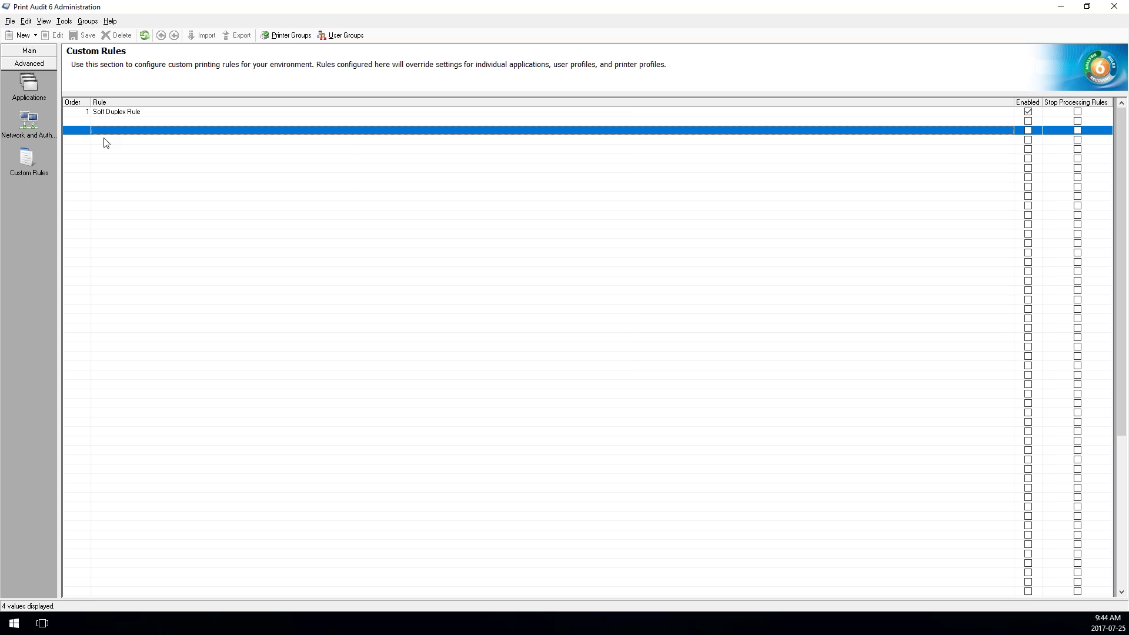
- Review the available network types in the Network and Authentication Settings without changing the selection
click(33, 123)
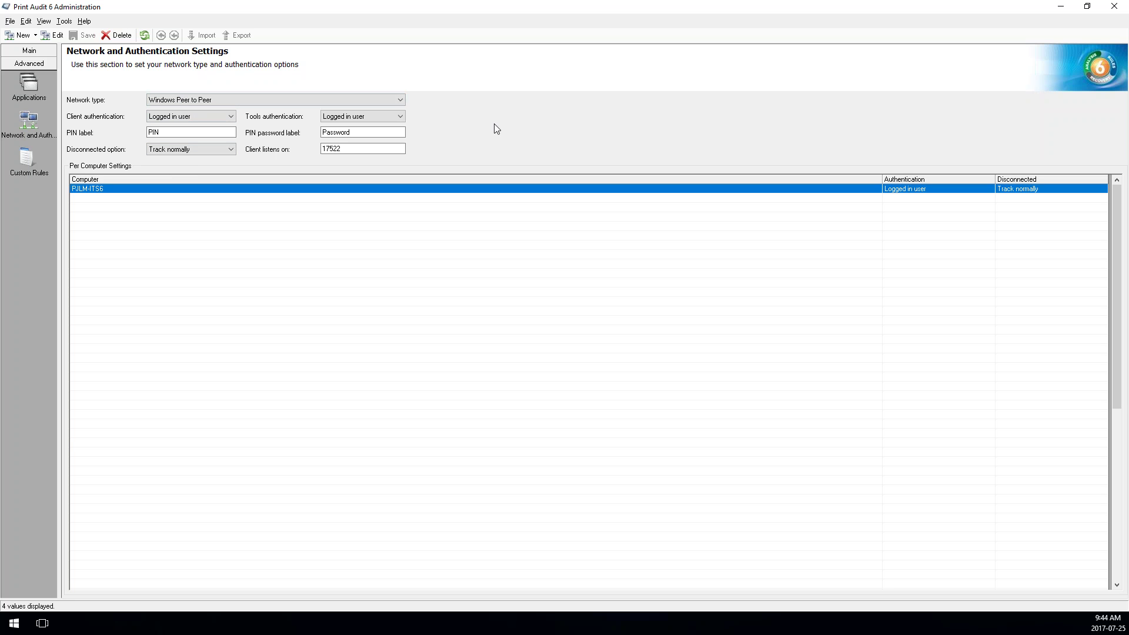
click(374, 103)
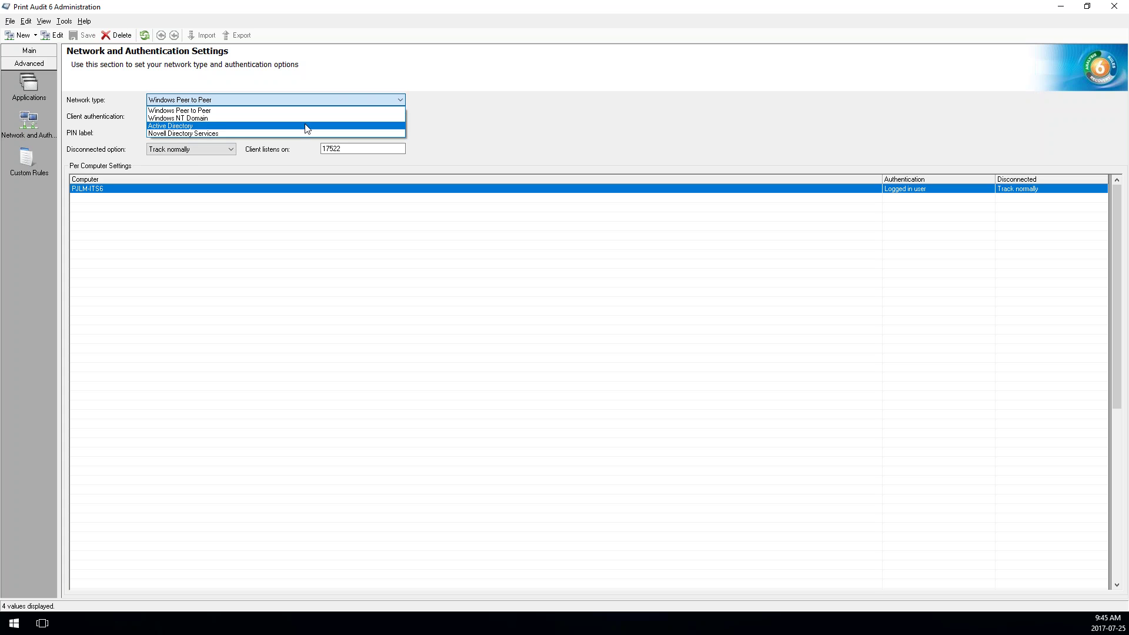
click(545, 128)
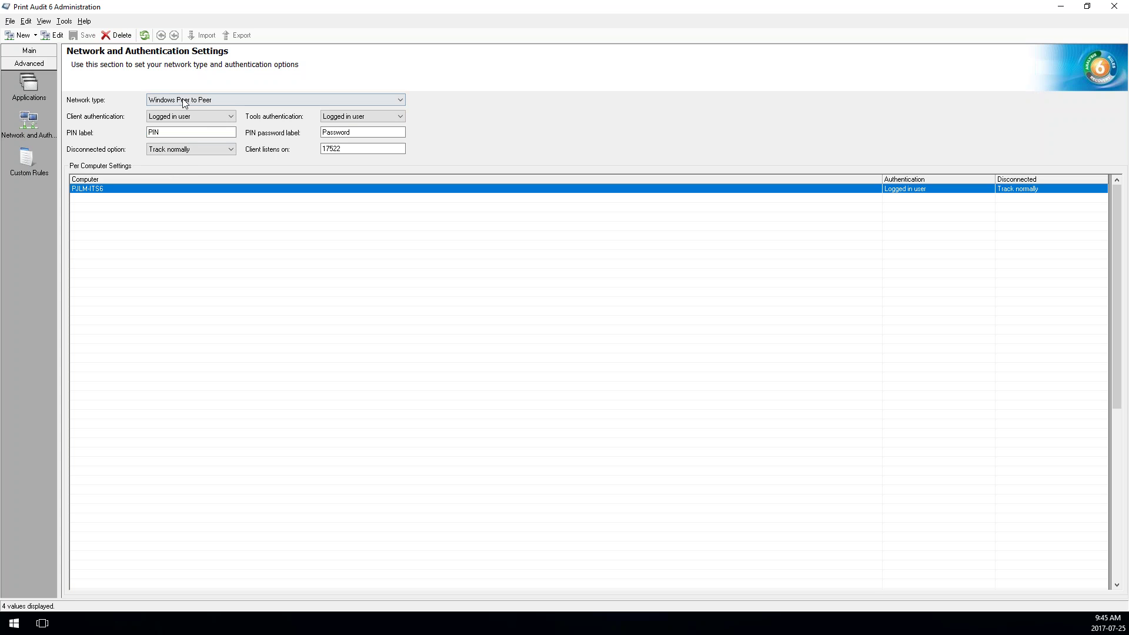
- Examine the PIN import options for importing users from a domain and close the import without running it
click(29, 53)
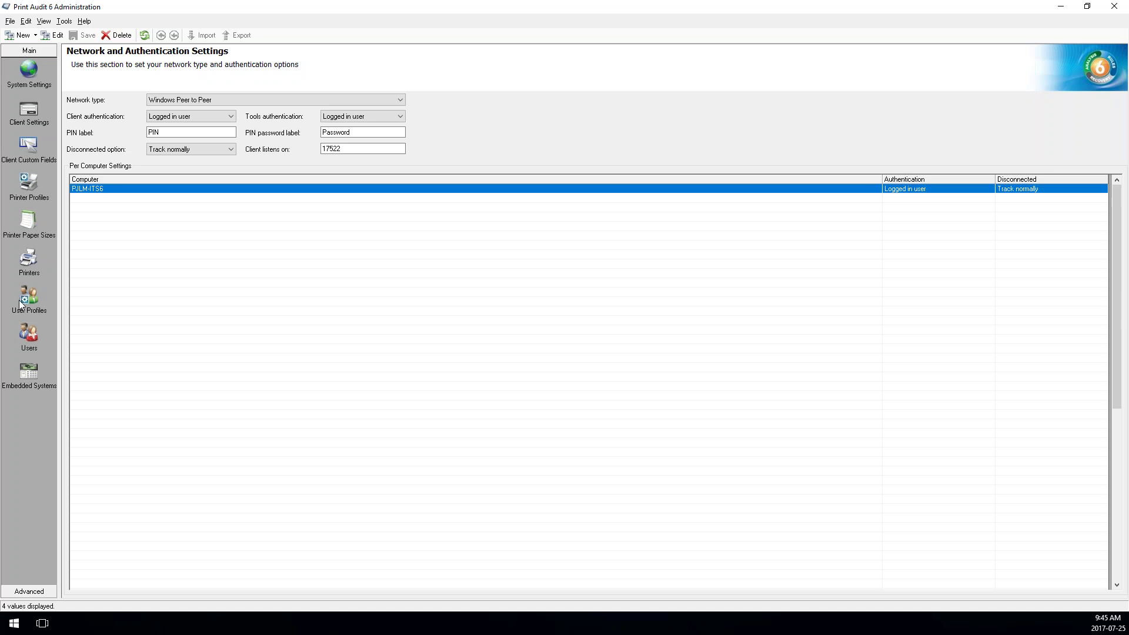
click(28, 334)
click(206, 37)
drag(530, 202, 416, 104)
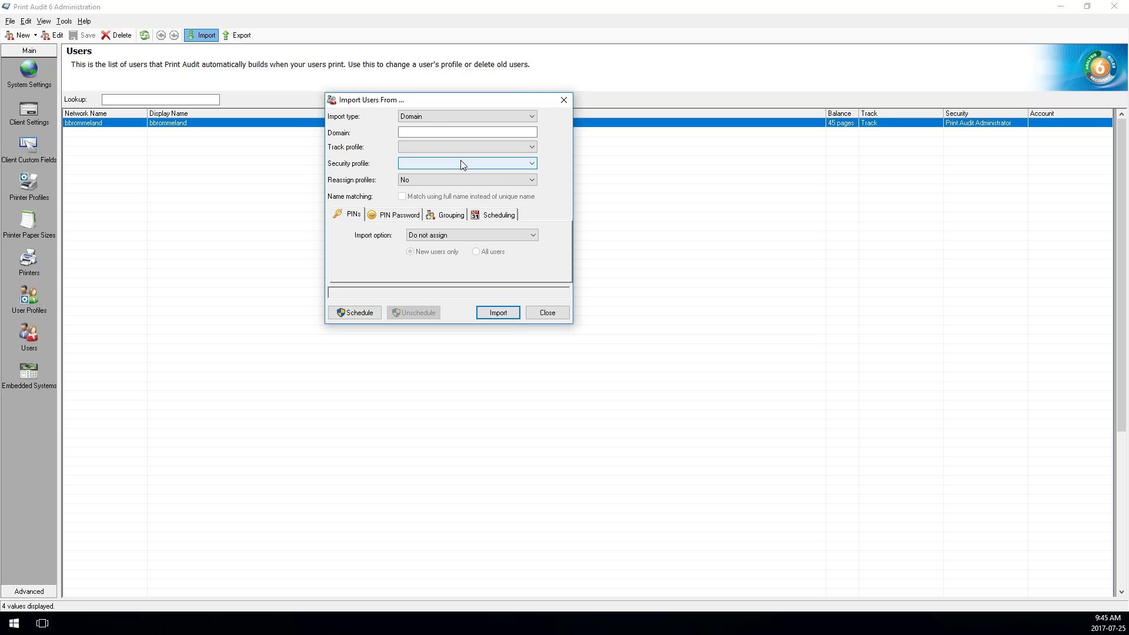
click(479, 235)
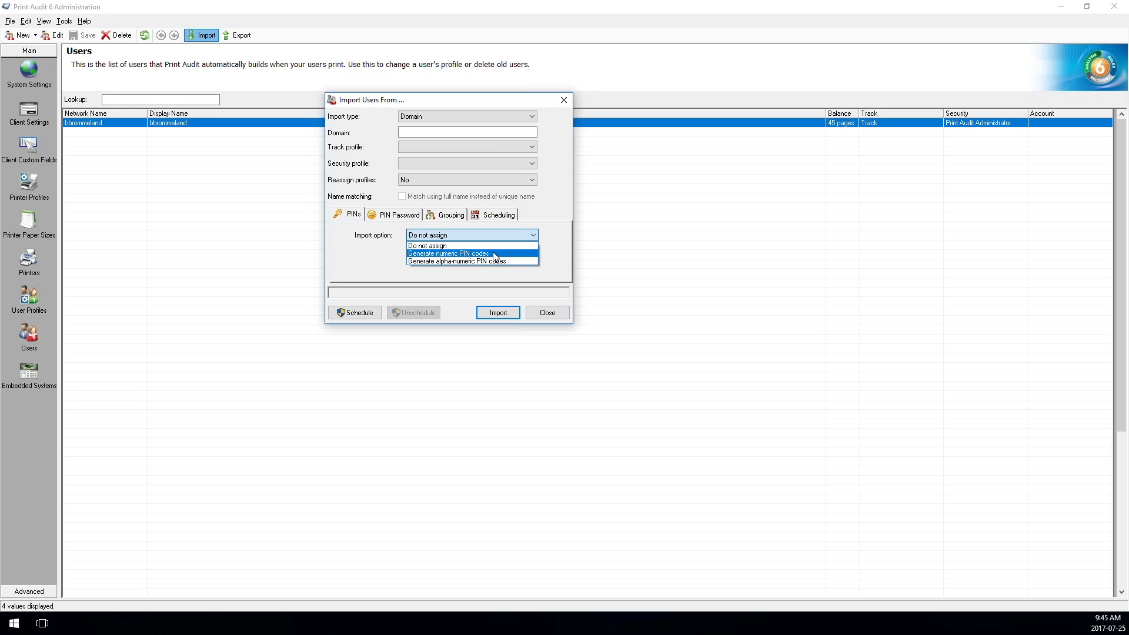
click(377, 251)
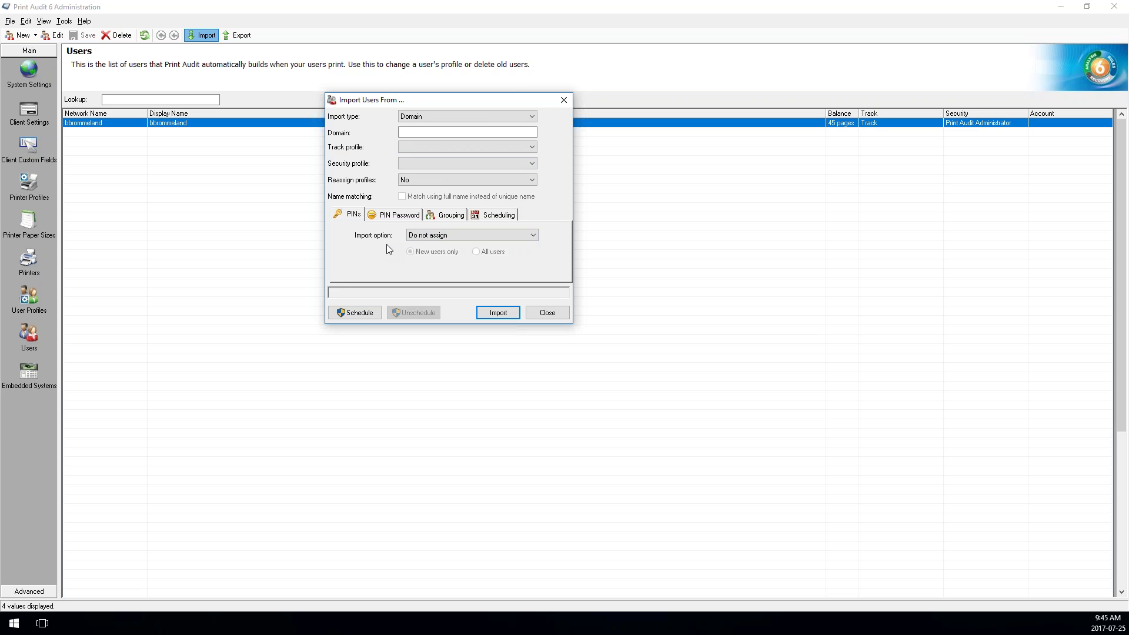
click(564, 315)
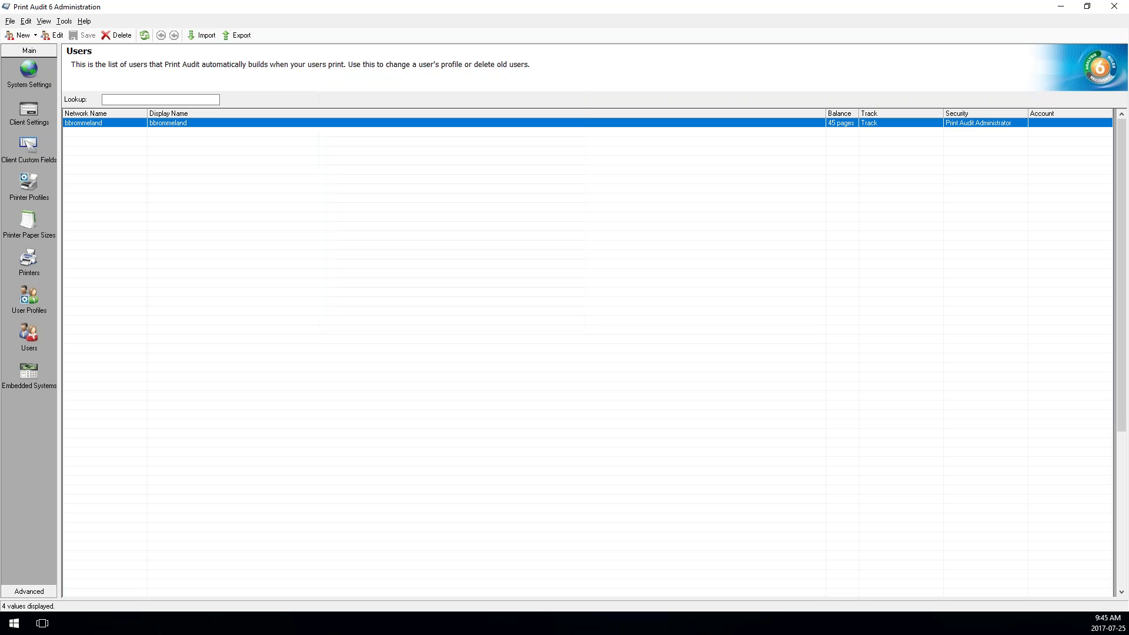
- Set the network type to Active Directory in the Network and Authentication Settings and save the change
click(29, 591)
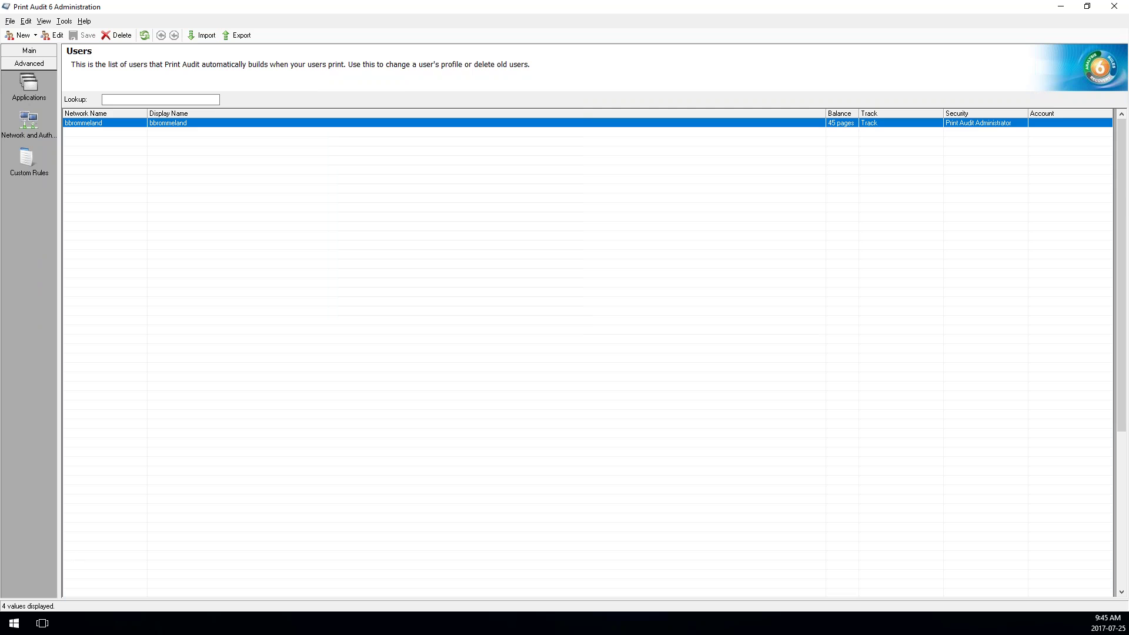
click(28, 123)
click(241, 101)
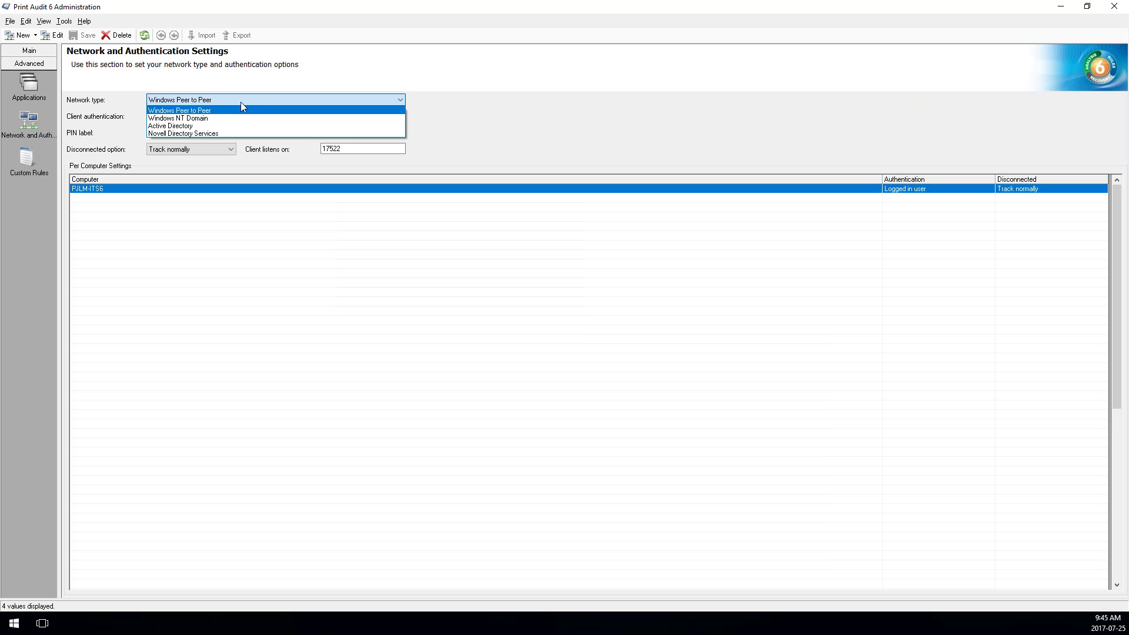
click(219, 126)
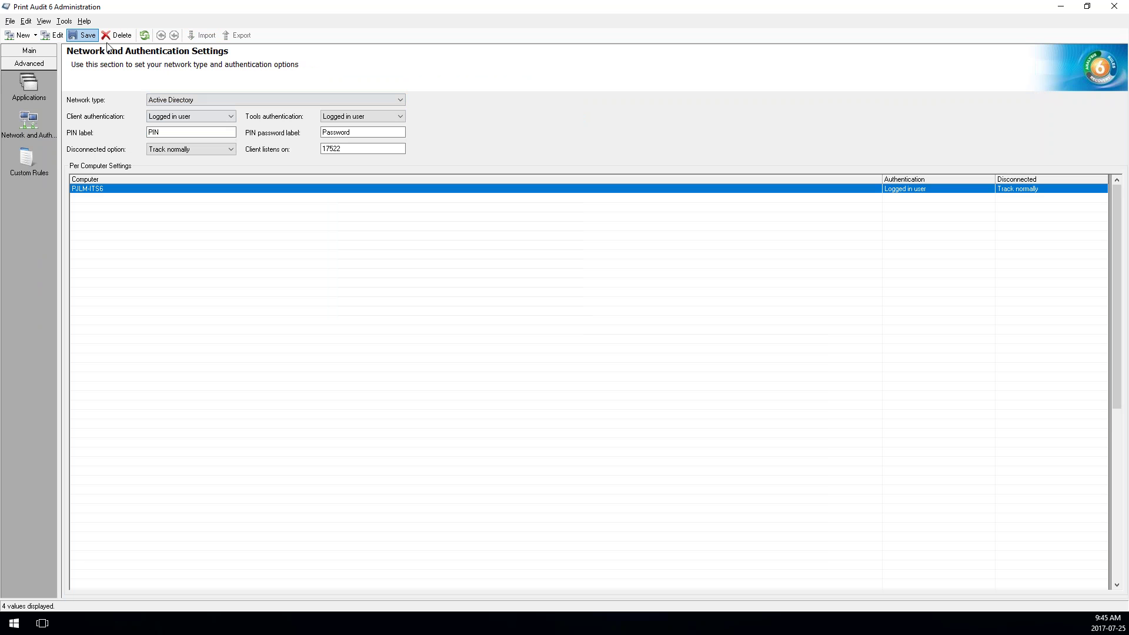
click(69, 37)
- Return to the Users list and open the user import settings
click(32, 52)
click(30, 336)
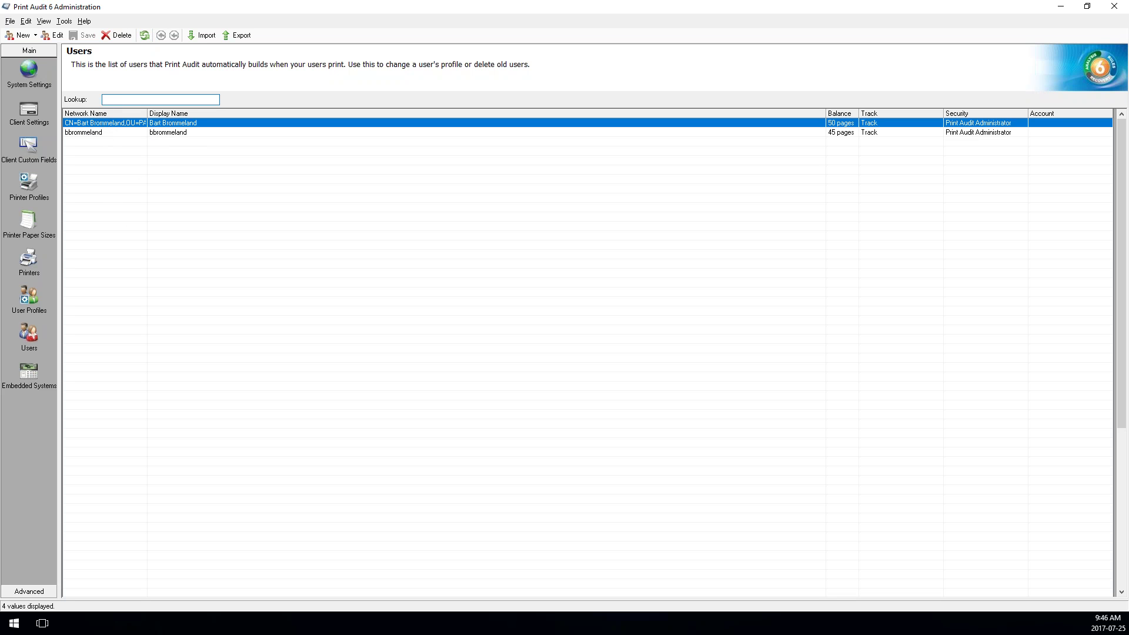
click(202, 37)
drag(447, 191, 327, 71)
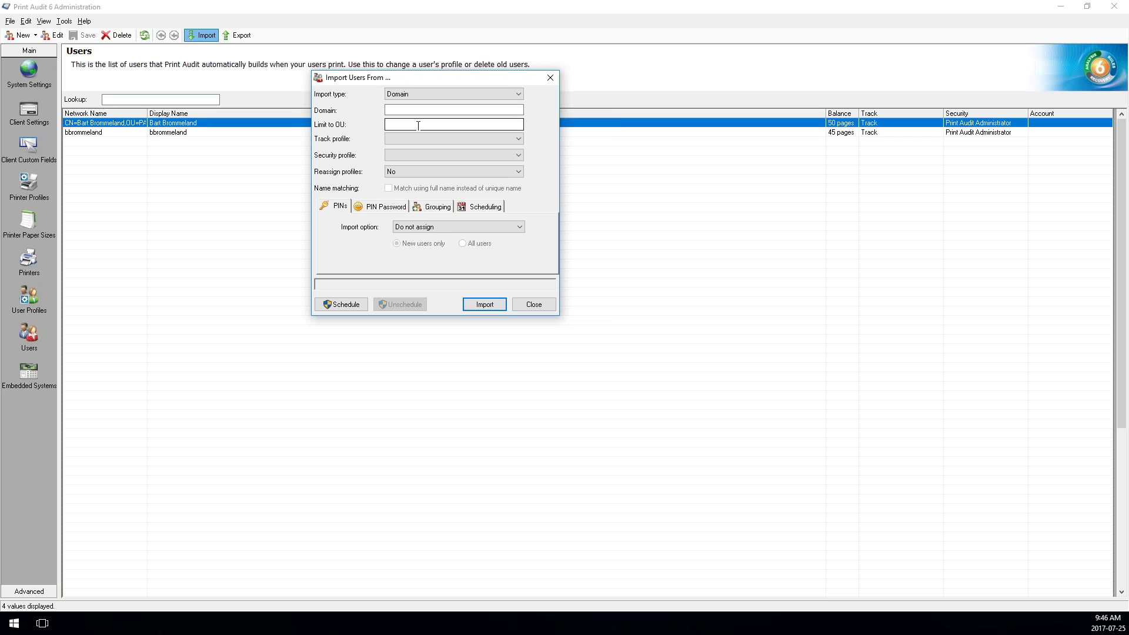
- Set the PIN import to assign from directory attribute for all users, using the attribute "pager"
click(449, 230)
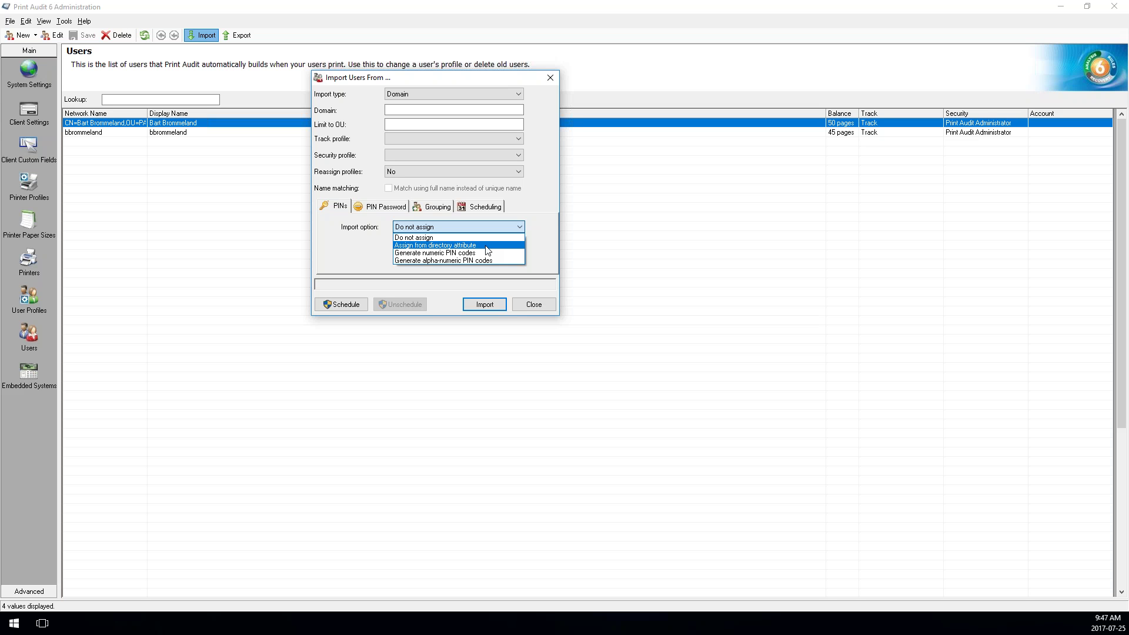
click(337, 232)
click(436, 227)
click(427, 243)
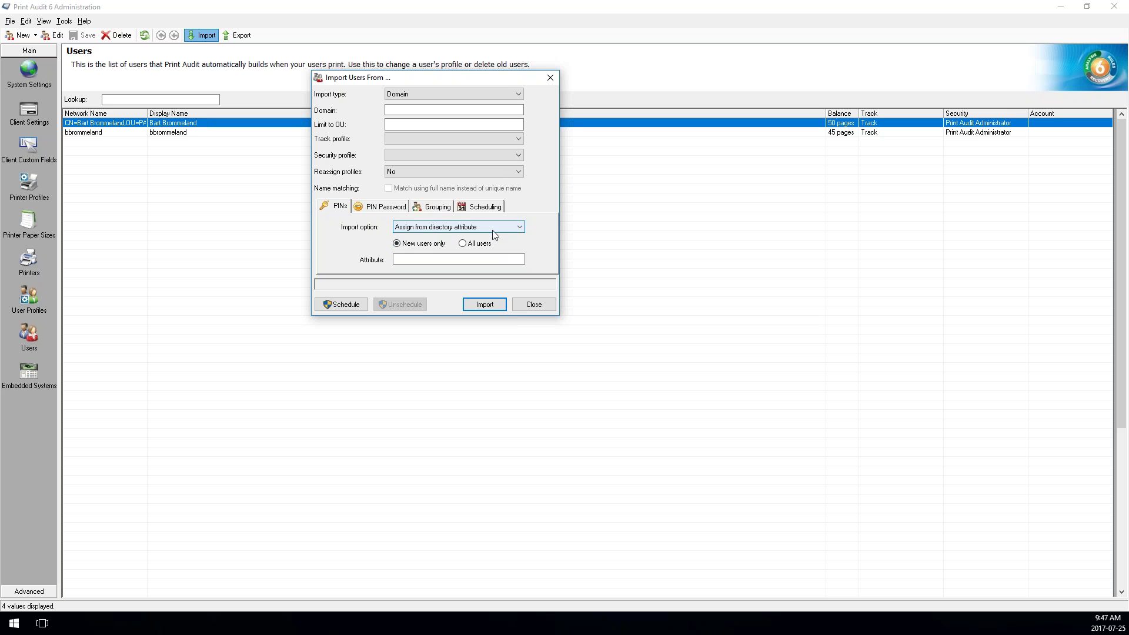
click(463, 243)
click(454, 259)
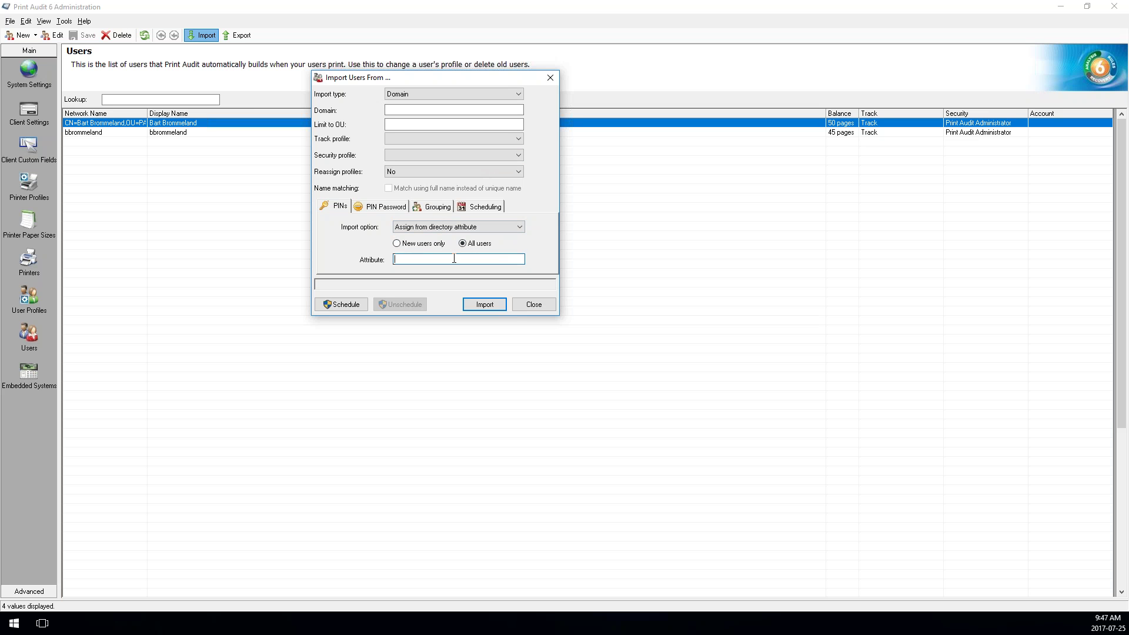
text(pager)
- Set the import domain to "printaudit" and limit it to the OU "users.accounting.headoffice"
click(424, 110)
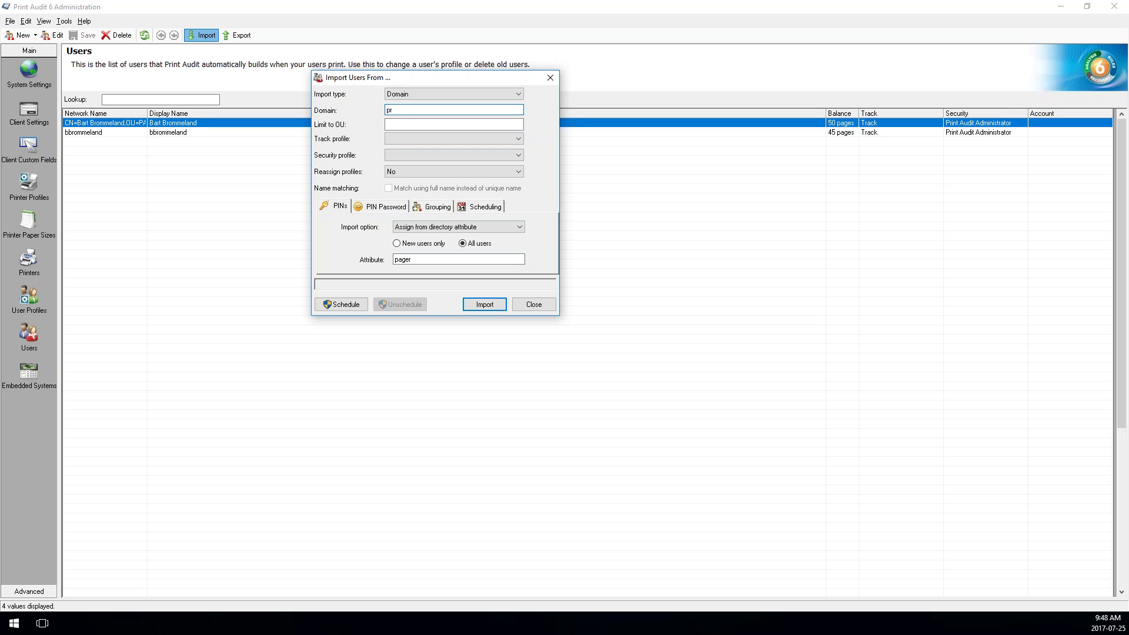
text(printaudit)
click(437, 124)
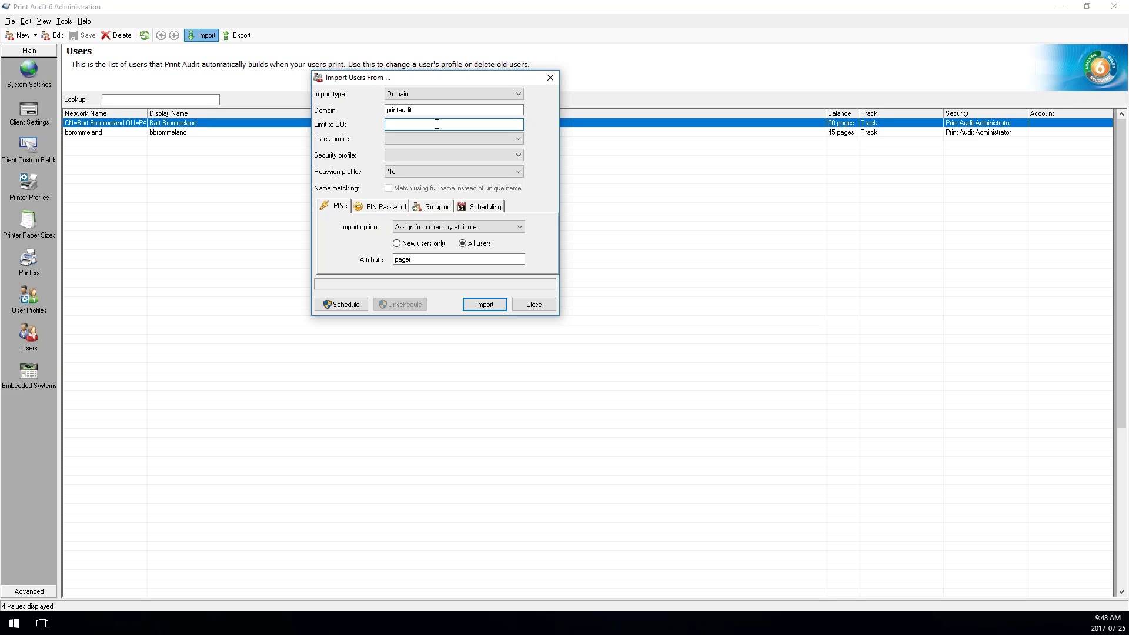
text(users.accounting.headoffice)
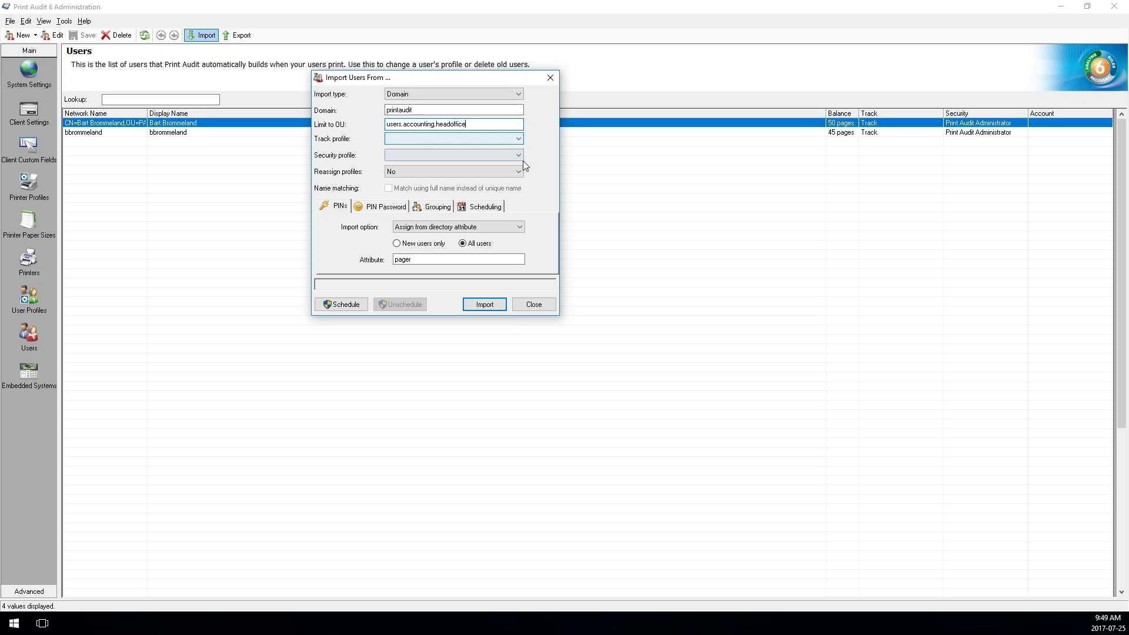
- Assign the Track track profile and the Print Audit Regular User security profile to the imported users
click(499, 139)
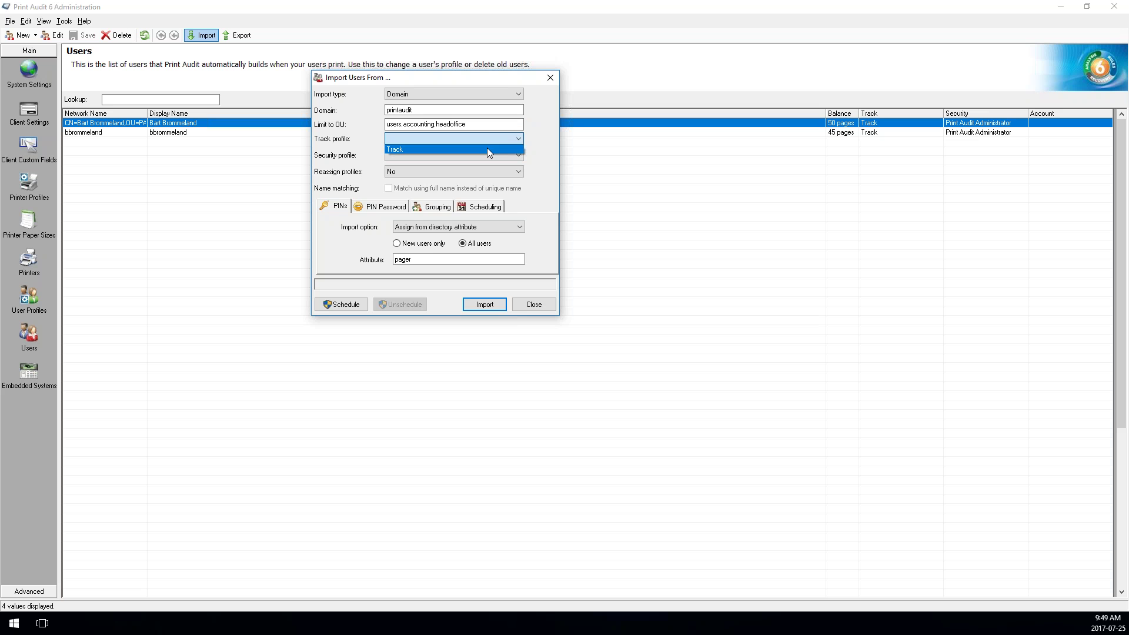
click(487, 149)
click(501, 155)
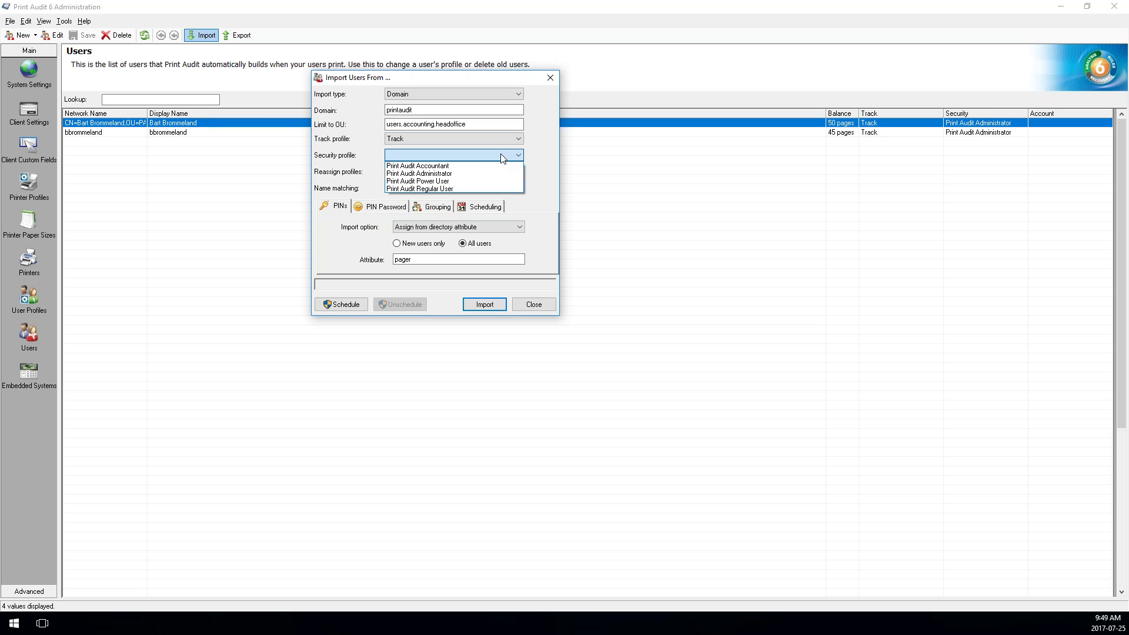
click(459, 189)
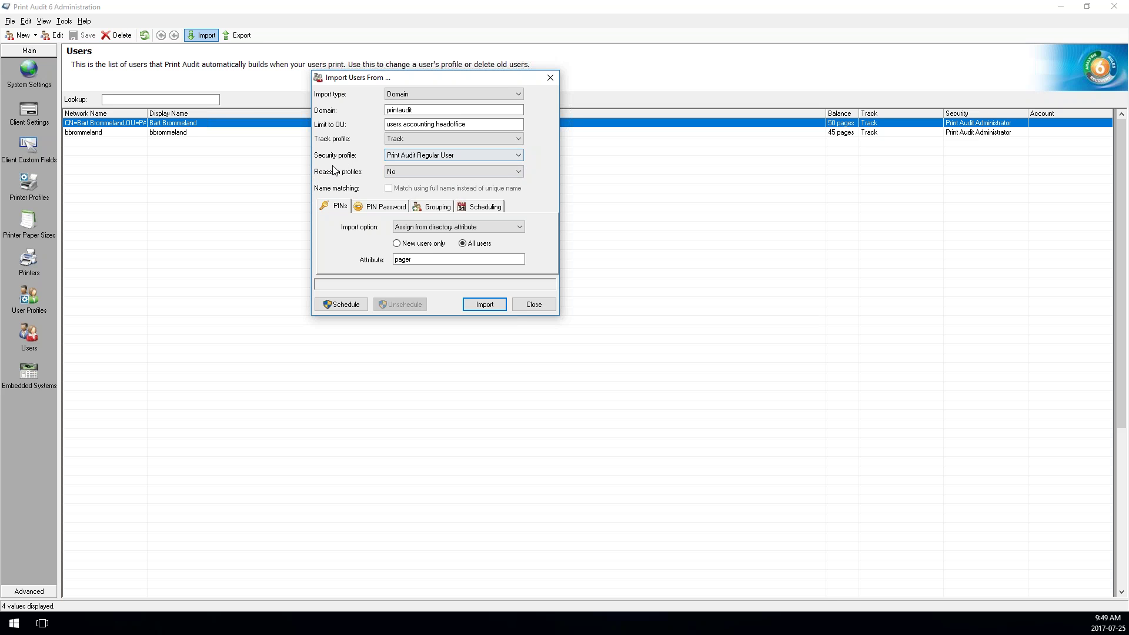
- Set profile reassignment to No for the user import and check the OU limit path
click(422, 175)
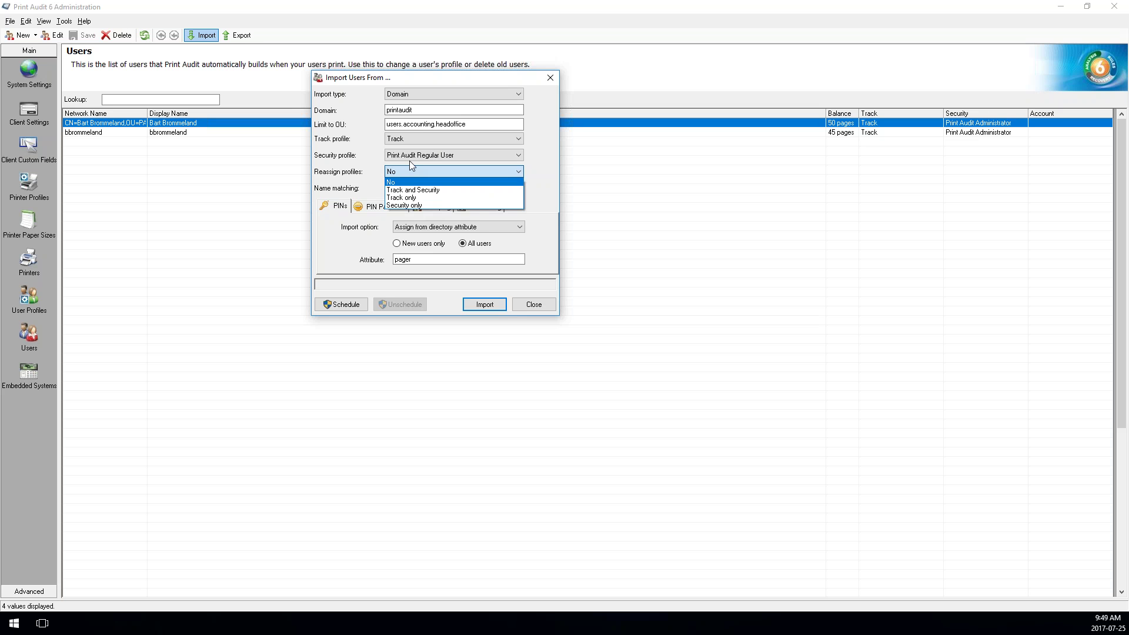
click(397, 183)
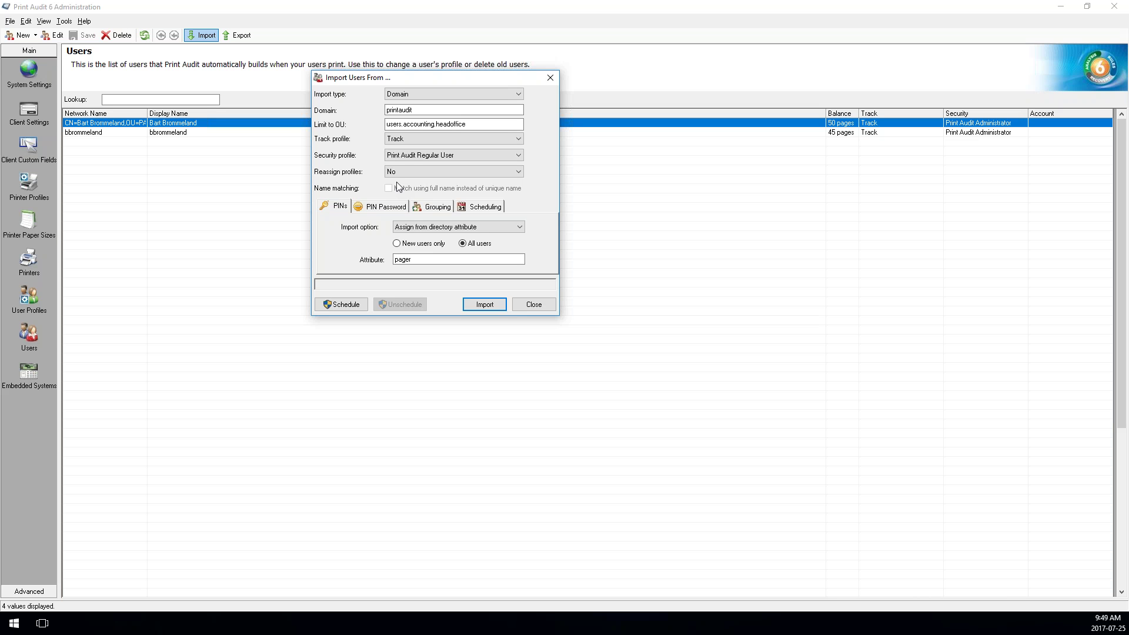
double_click(478, 126)
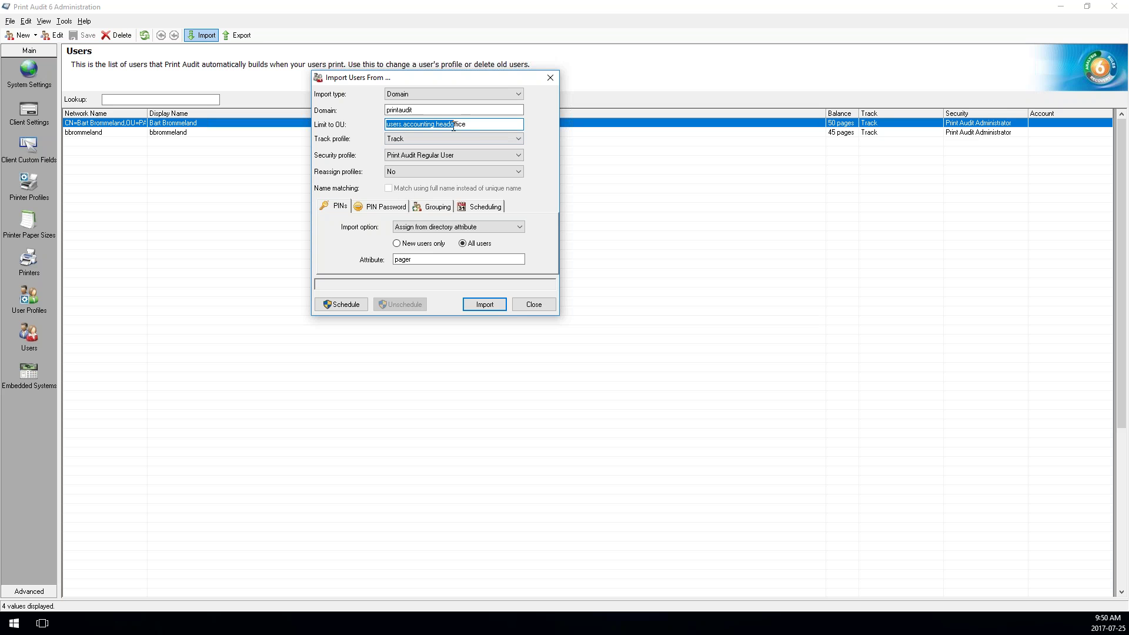
click(472, 126)
drag(473, 125, 382, 125)
- Set the import's grouping option to Assign from OU range
click(433, 208)
click(486, 229)
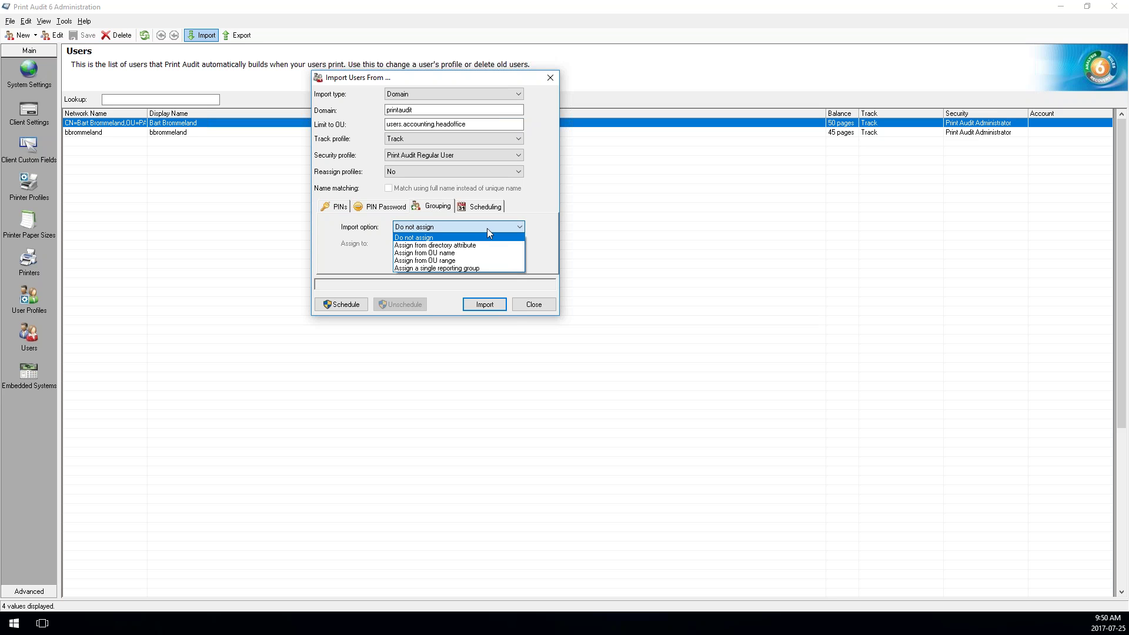
click(452, 260)
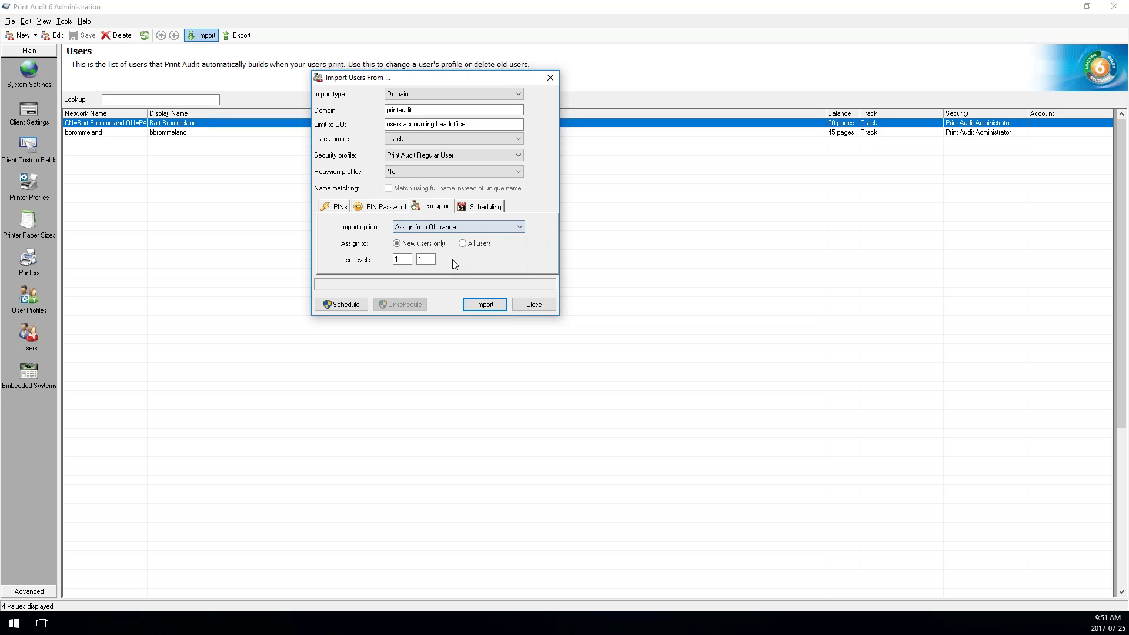
- Set both ends of the grouping's OU level range to 3
double_click(396, 259)
double_click(458, 125)
click(452, 125)
drag(469, 125, 386, 125)
click(395, 259)
double_click(406, 258)
text(3)
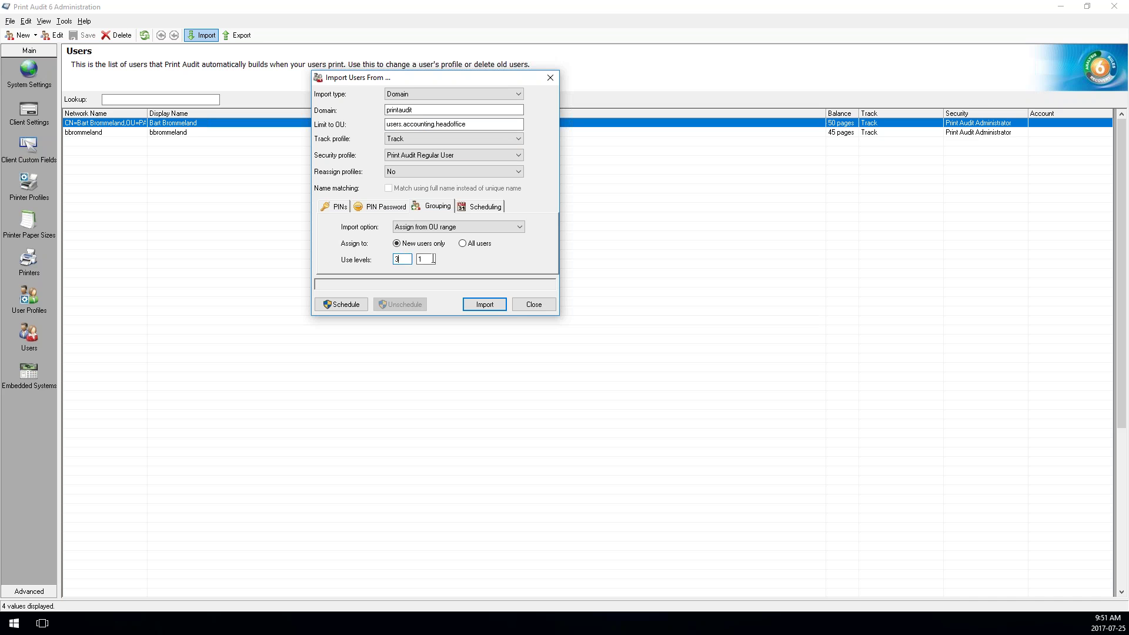
double_click(420, 259)
text(3)
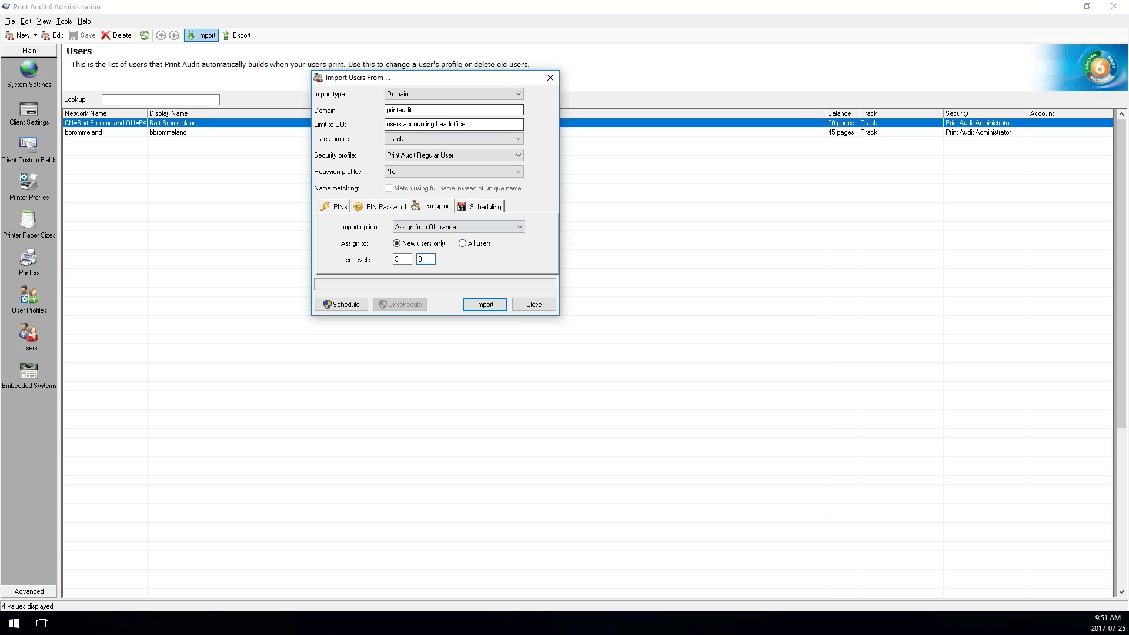
- Shorten the OU limit to "accounting.headoffice" and assign the grouping to all users
click(405, 125)
drag(405, 125, 382, 126)
key(BackSpace)
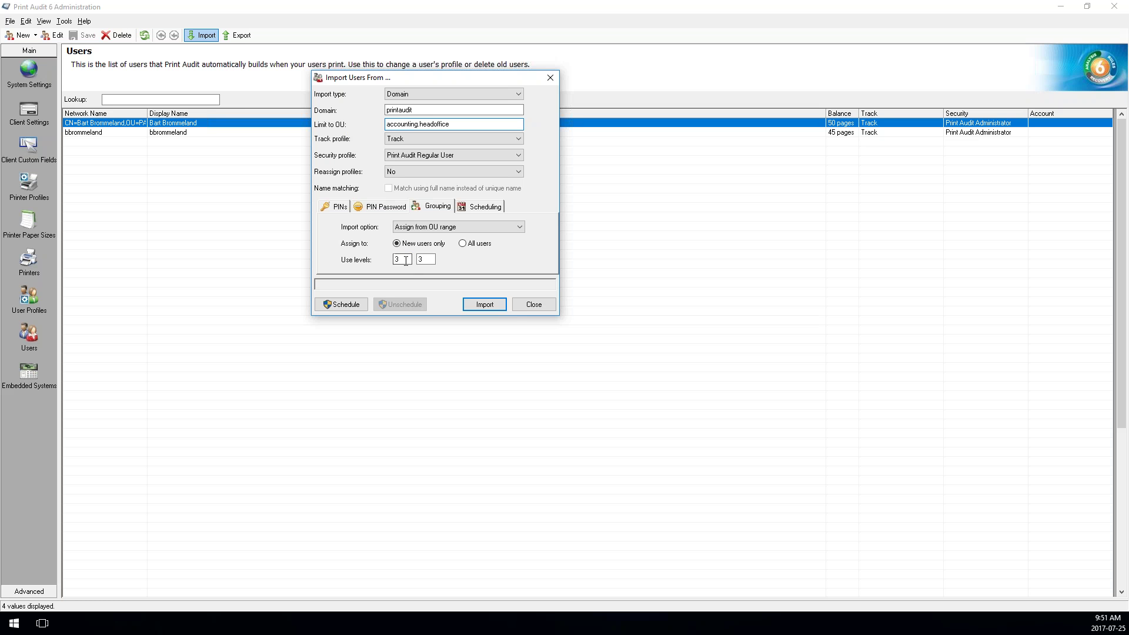
double_click(426, 259)
click(465, 243)
- Review the run frequency options for scheduling the user import, and close the import settings
click(481, 209)
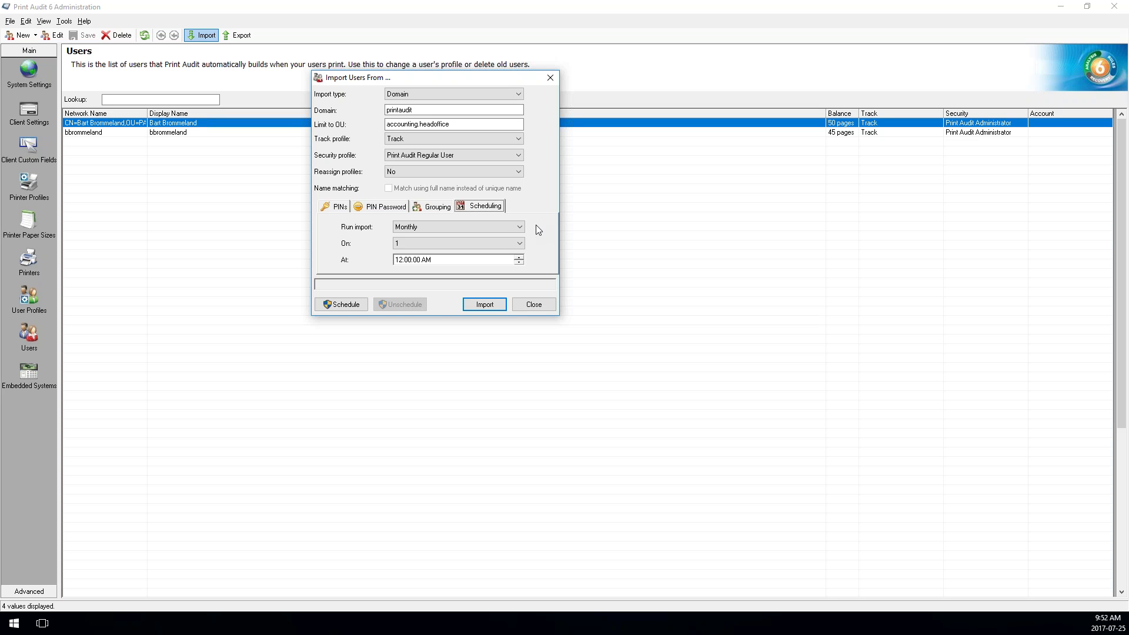
click(486, 229)
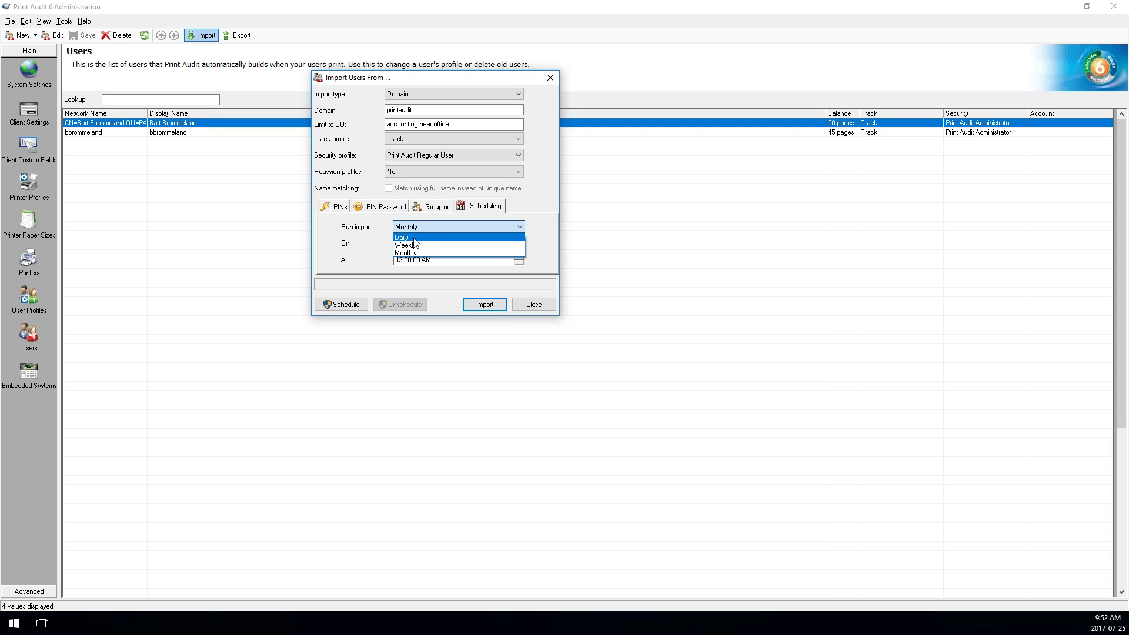
click(360, 236)
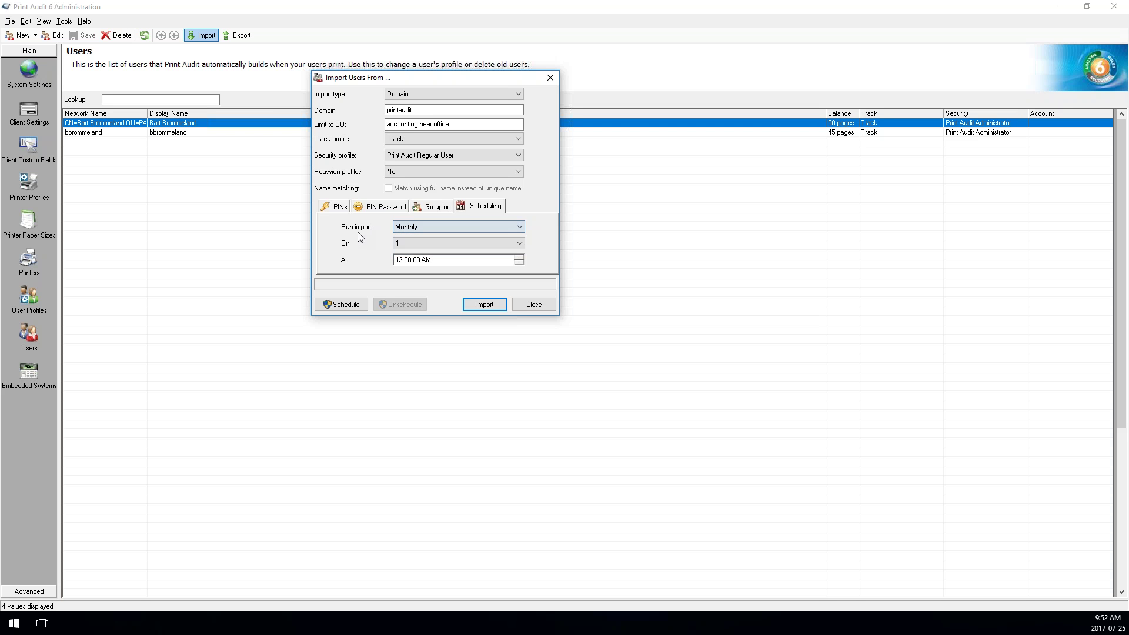
click(453, 227)
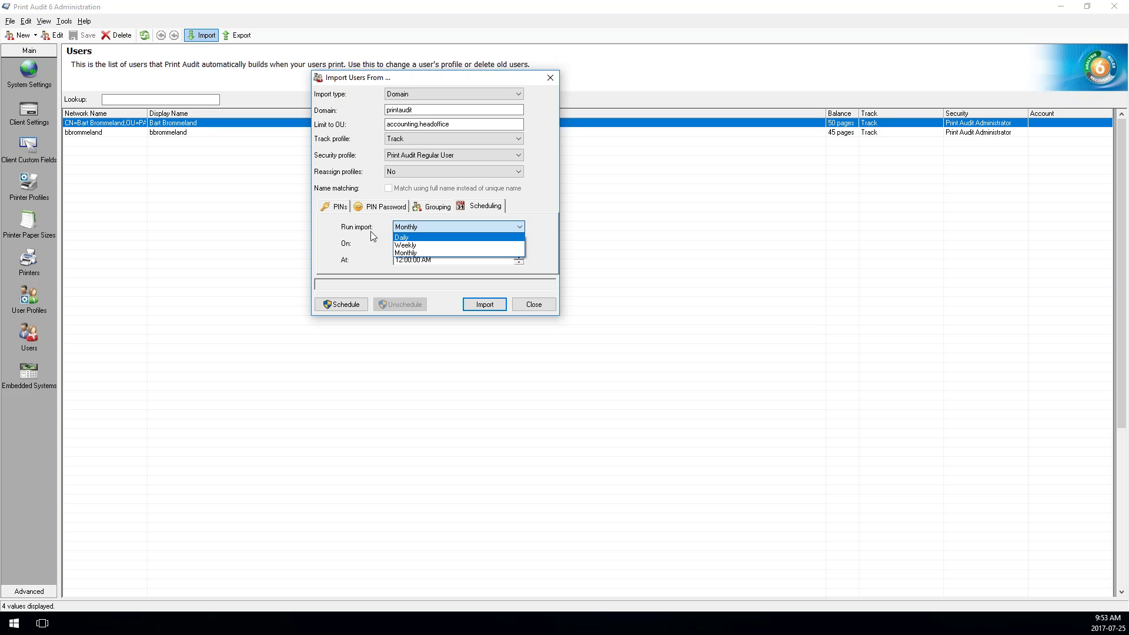
click(371, 235)
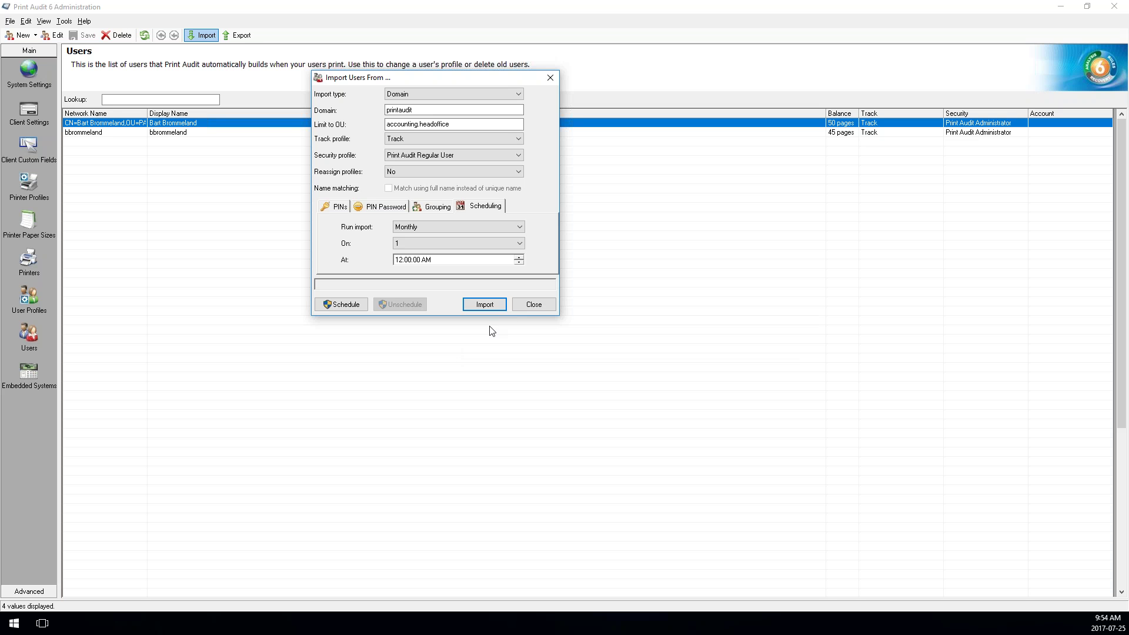
click(545, 307)
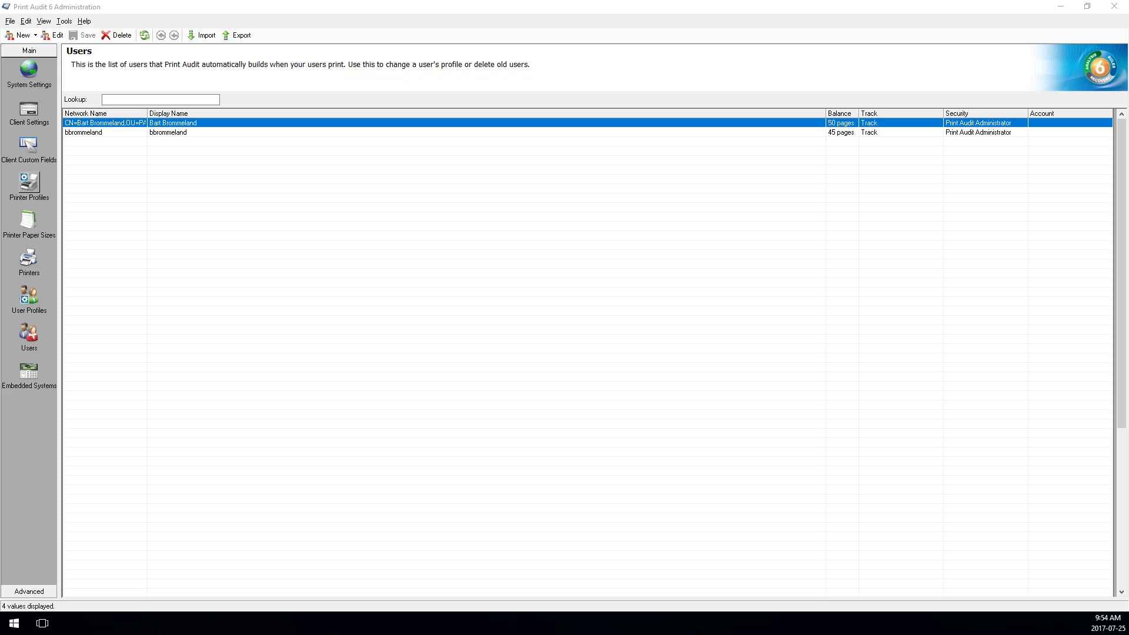
- Stop the Database Communicator in its configuration window and set its maximum threads to 30
drag(302, 178, 377, 137)
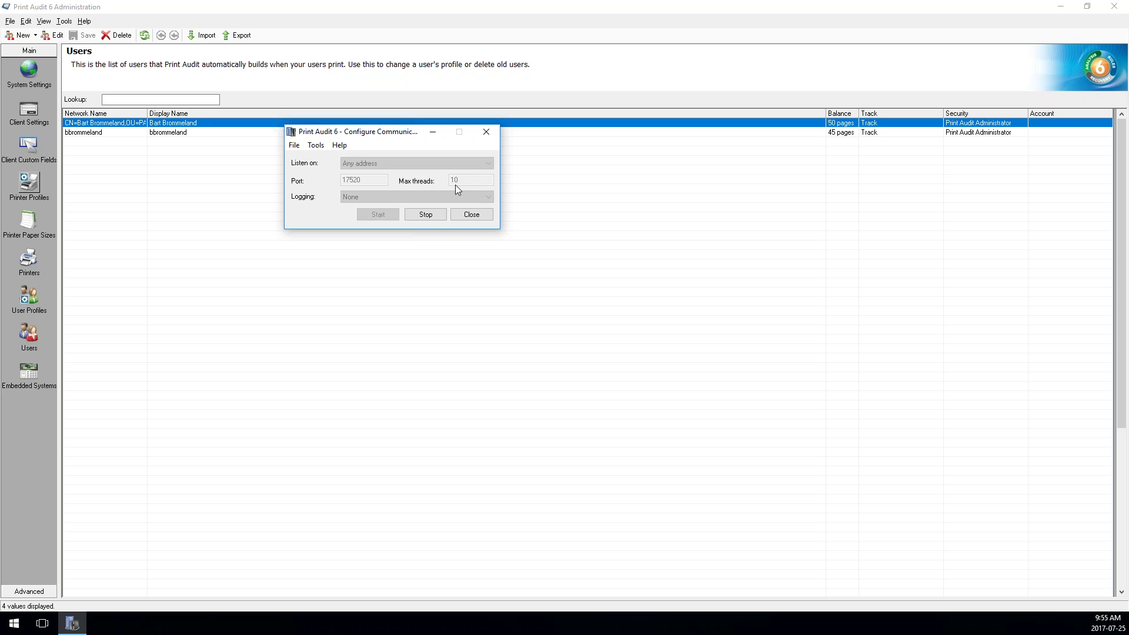
click(428, 216)
drag(465, 180, 432, 182)
text(30)
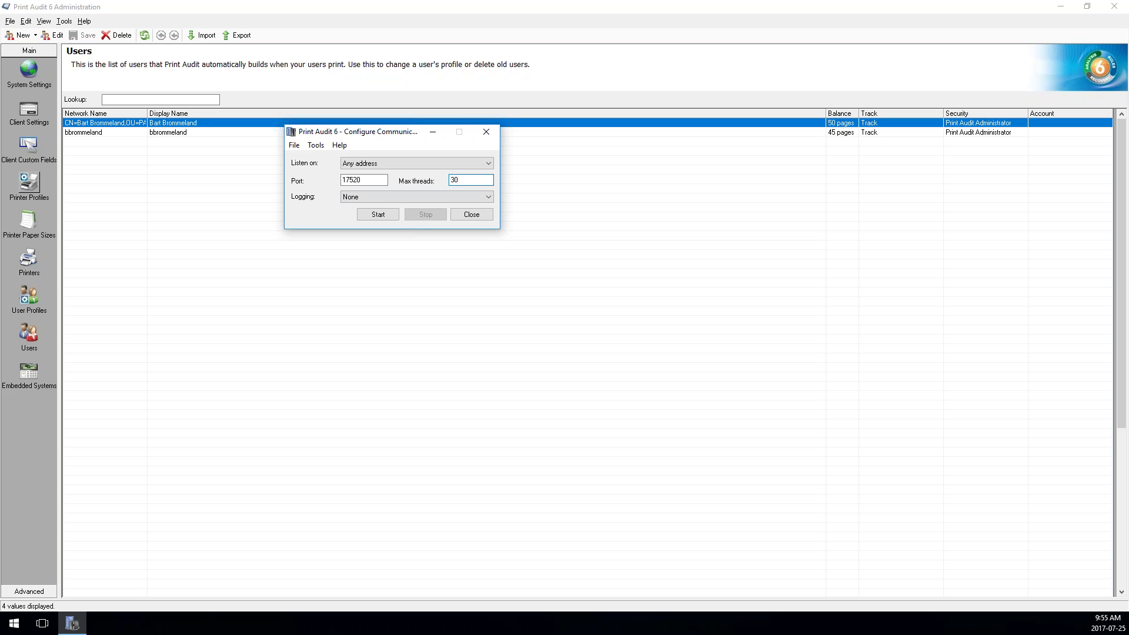
- Set the Database Communicator's logging to Level 3 and start it again
click(387, 203)
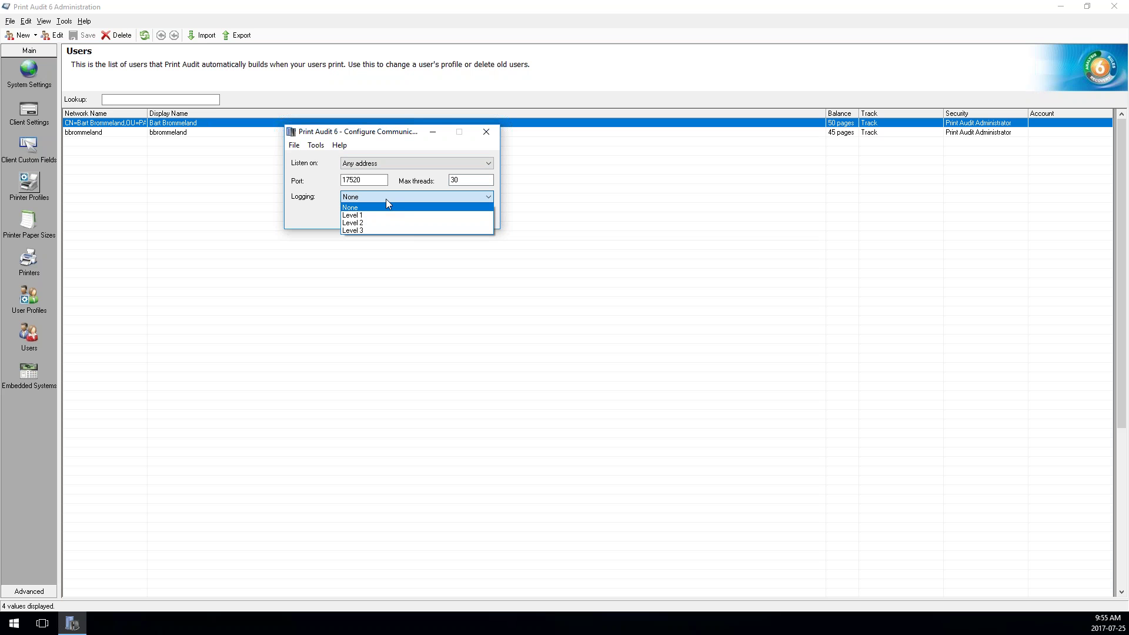
click(384, 231)
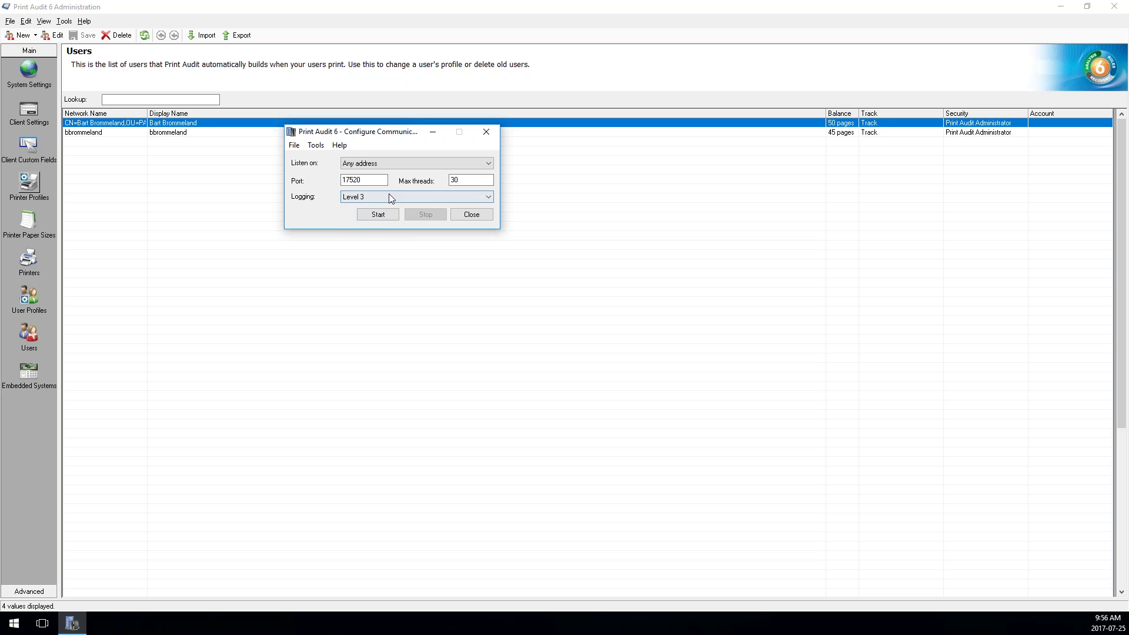
click(380, 216)
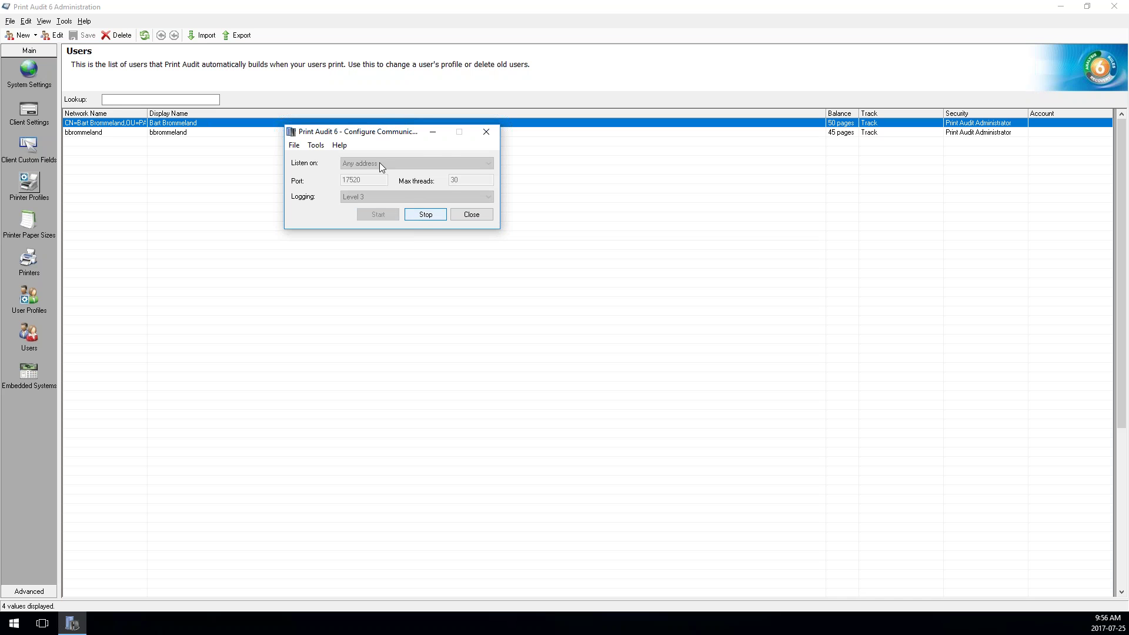
click(316, 145)
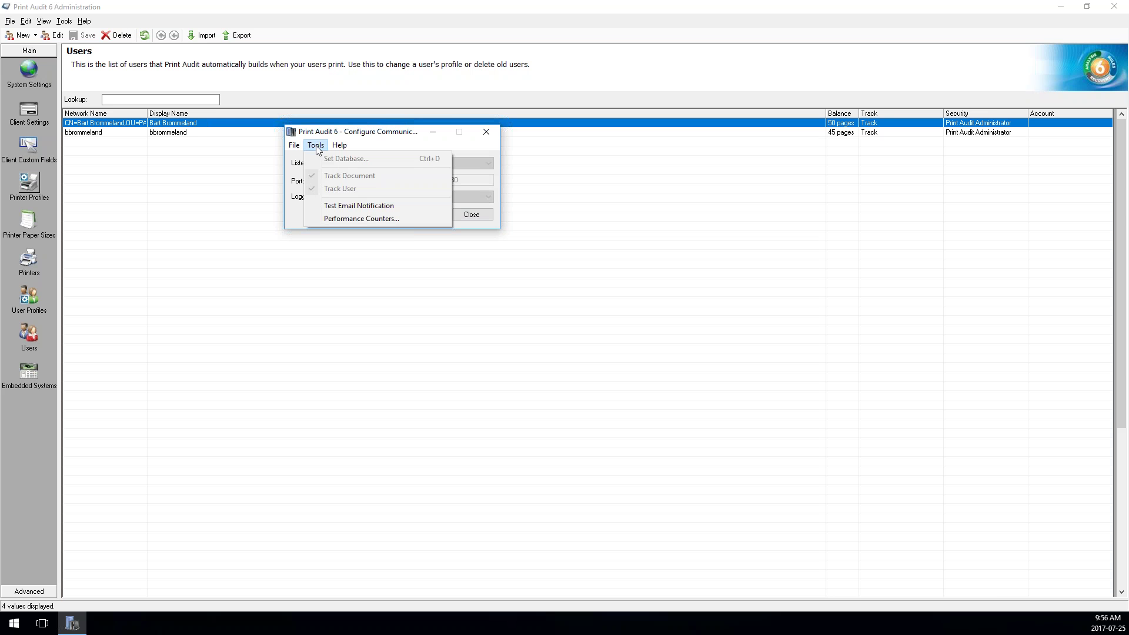
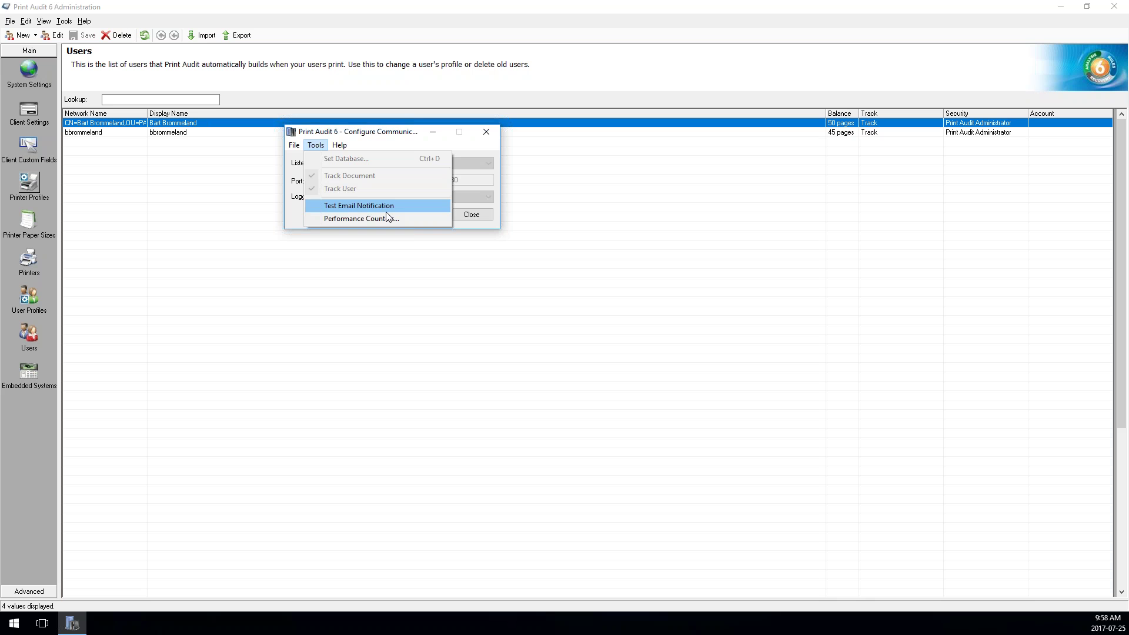
click(385, 206)
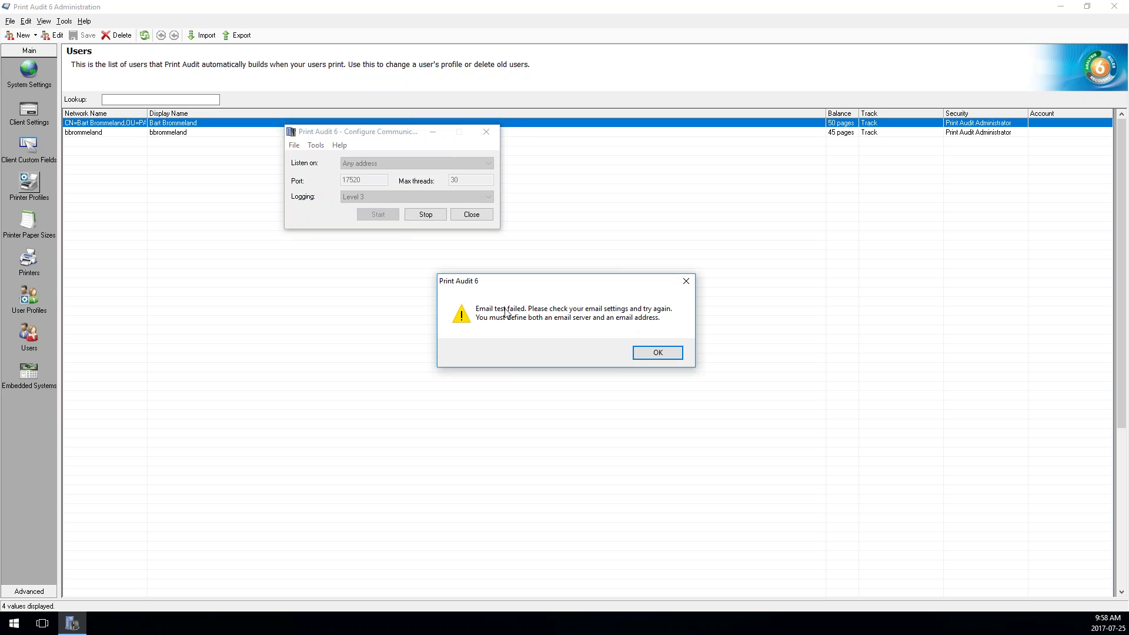
click(648, 359)
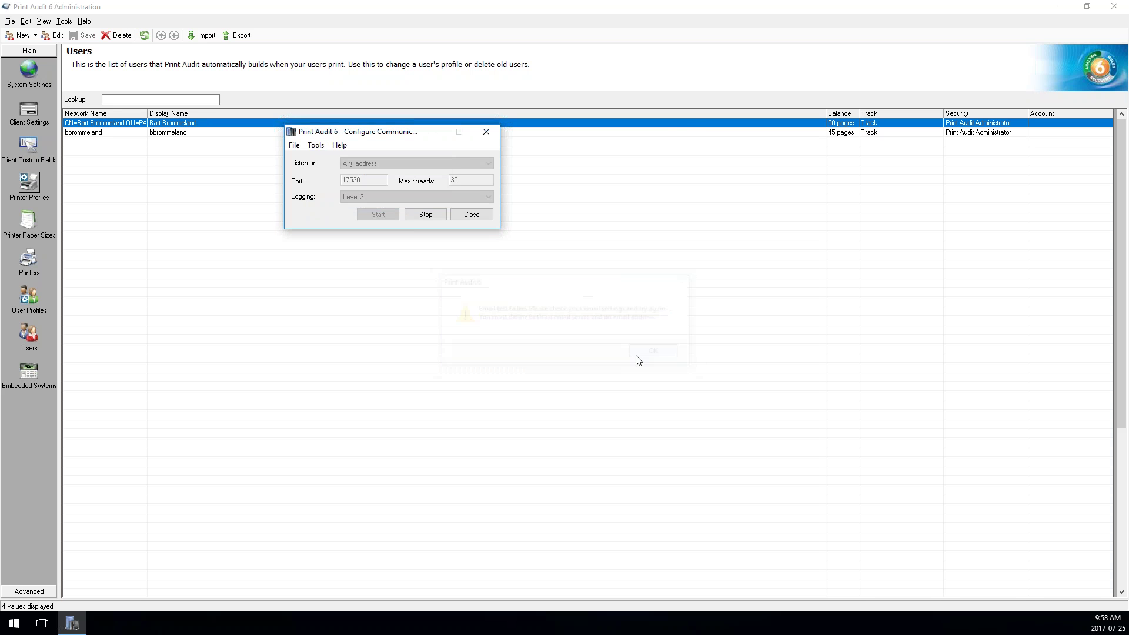
- View the Database Communicator's performance counters and check its document and user tracking options
click(308, 148)
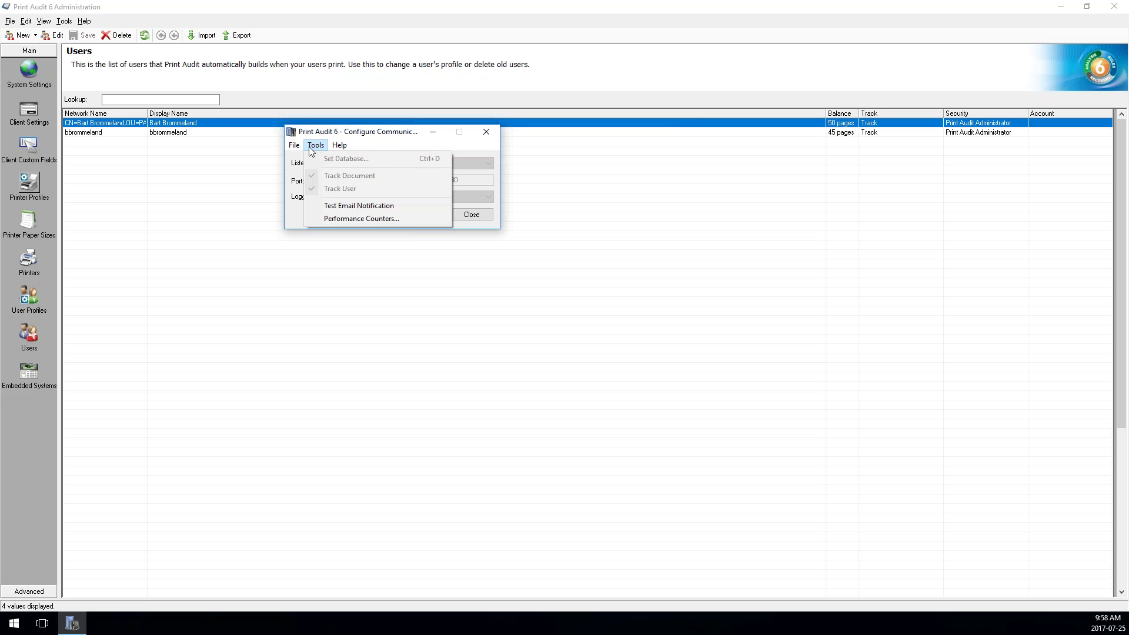
click(329, 220)
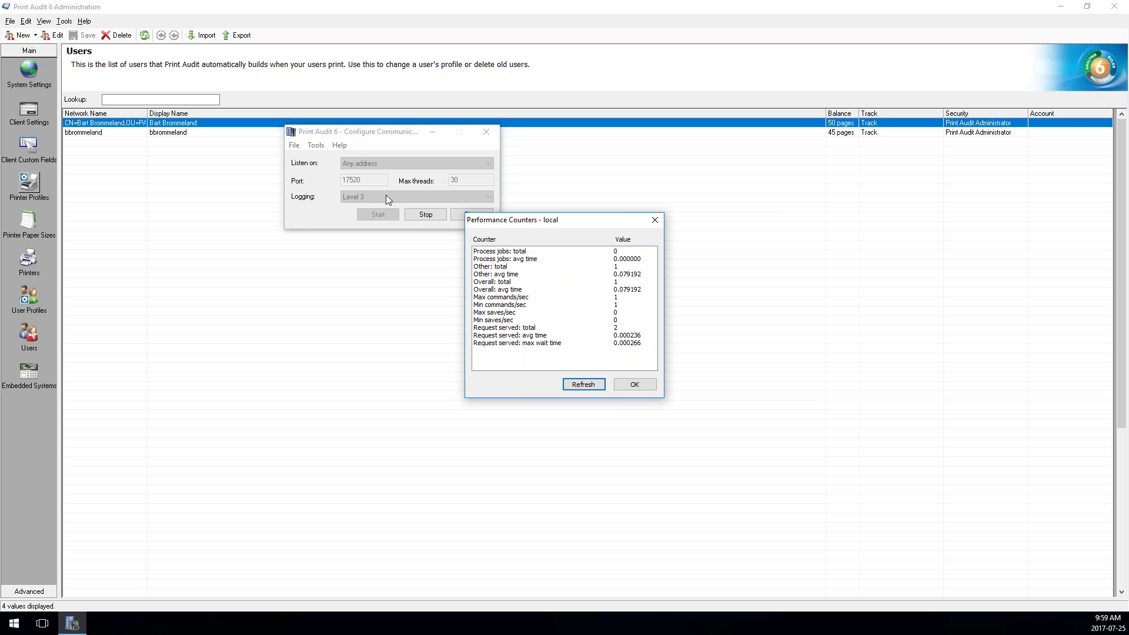
click(635, 384)
click(315, 145)
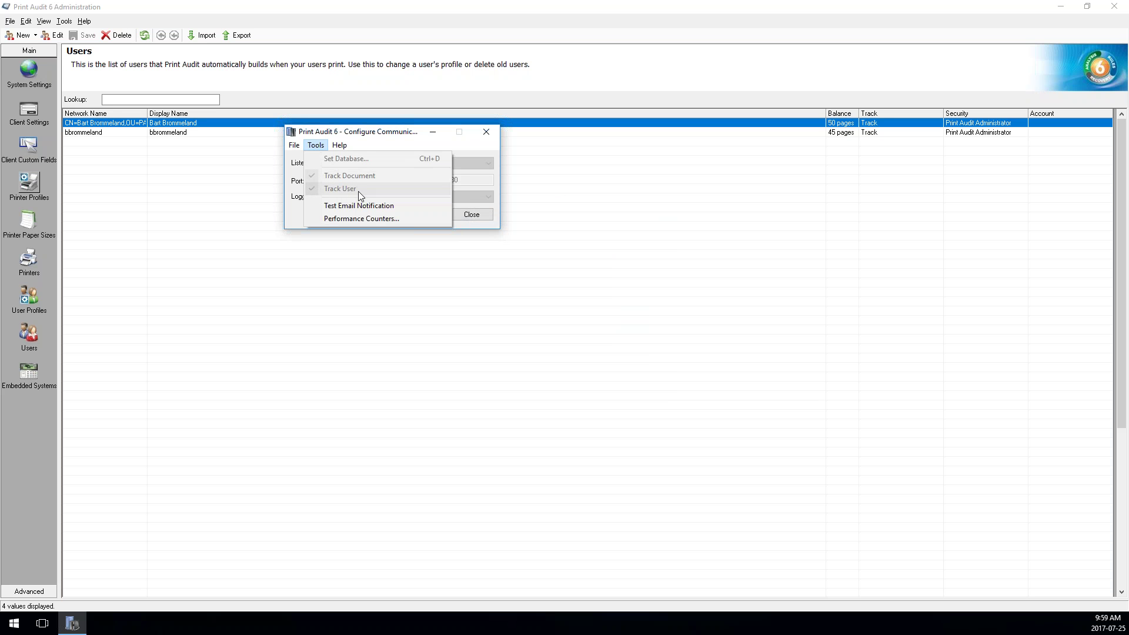
click(359, 134)
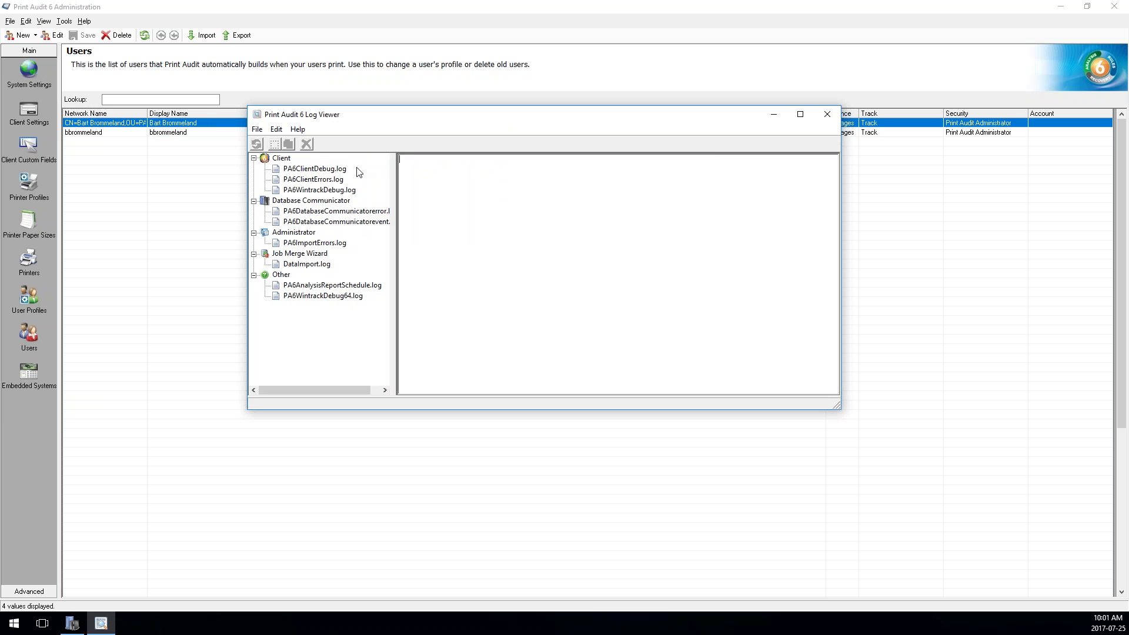
- Browse the client logs in the Print Audit 6 Log Viewer and view the latest entries of PA6ClientErrors.log
click(316, 170)
click(330, 191)
click(315, 180)
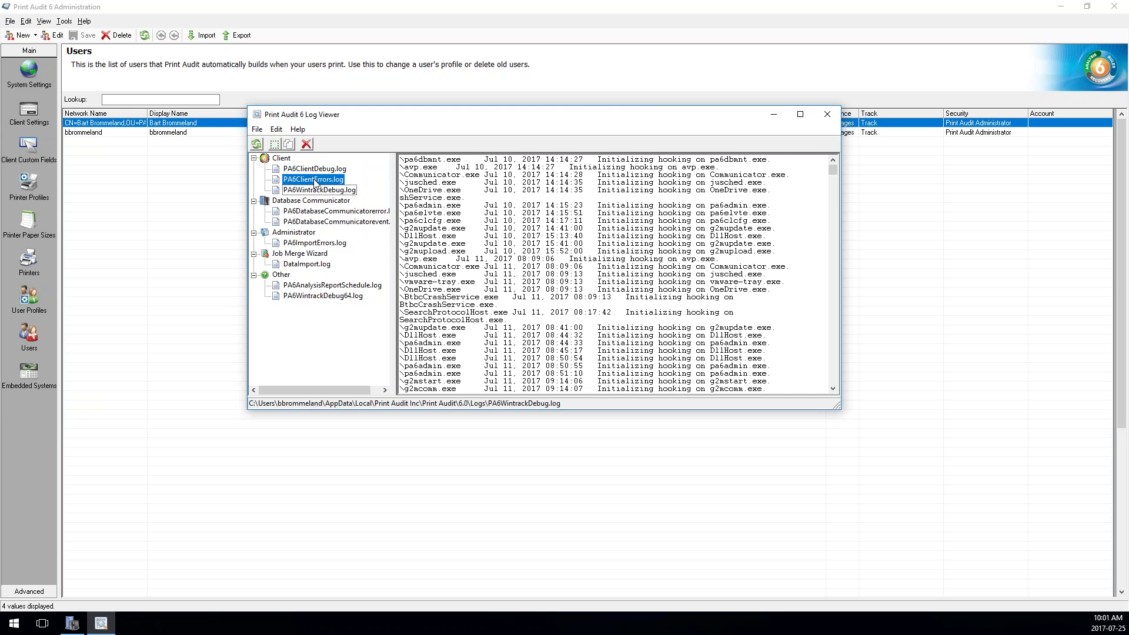
drag(831, 174, 828, 216)
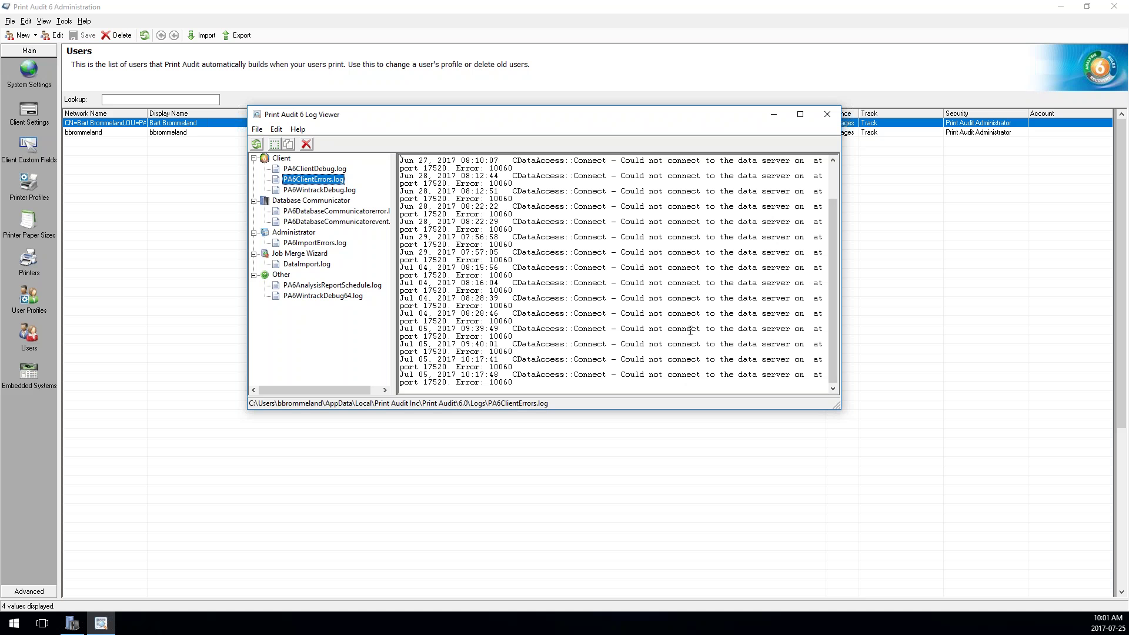
- Examine the last connection error in PA6ClientErrors.log, including its server, port and error code
drag(604, 375, 805, 371)
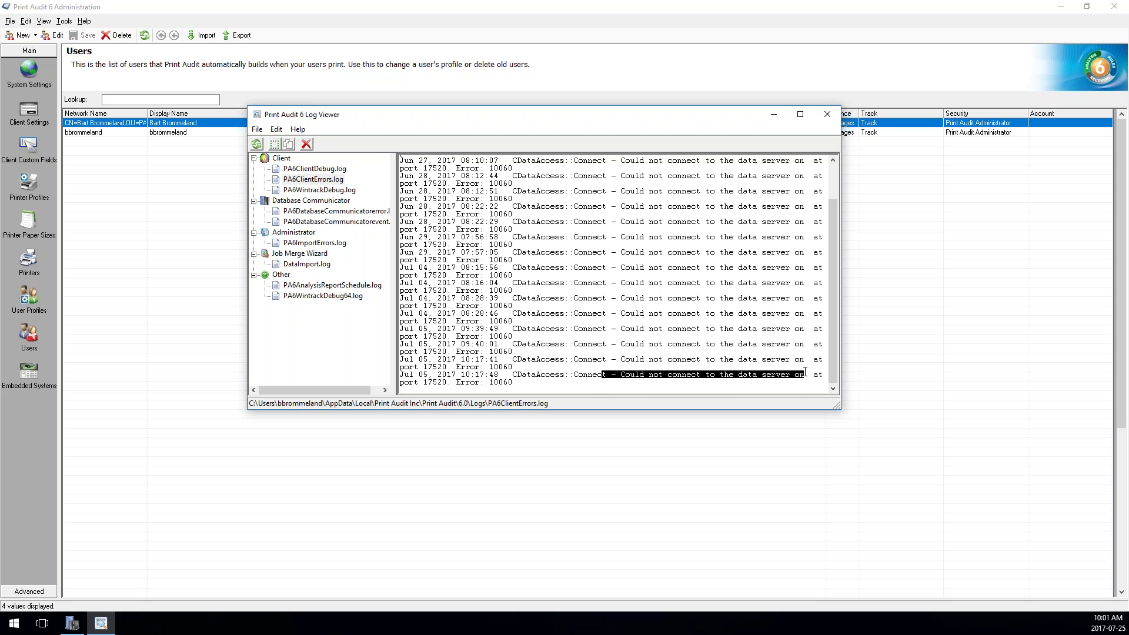
click(705, 374)
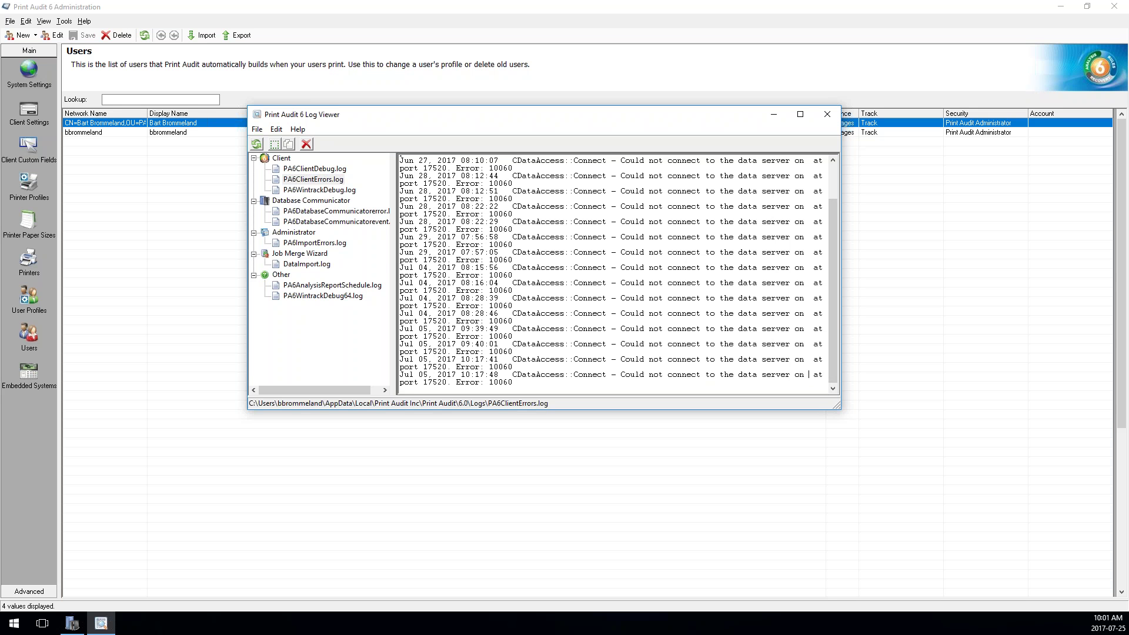
drag(427, 382, 529, 381)
click(529, 380)
double_click(528, 382)
click(521, 383)
double_click(491, 385)
click(516, 384)
double_click(490, 383)
double_click(789, 375)
click(789, 375)
drag(513, 383, 490, 382)
click(523, 383)
- Check the disconnected jobs option in the Client Settings of Print Audit 6 Administration, and return to the Log Viewer
click(30, 79)
click(758, 126)
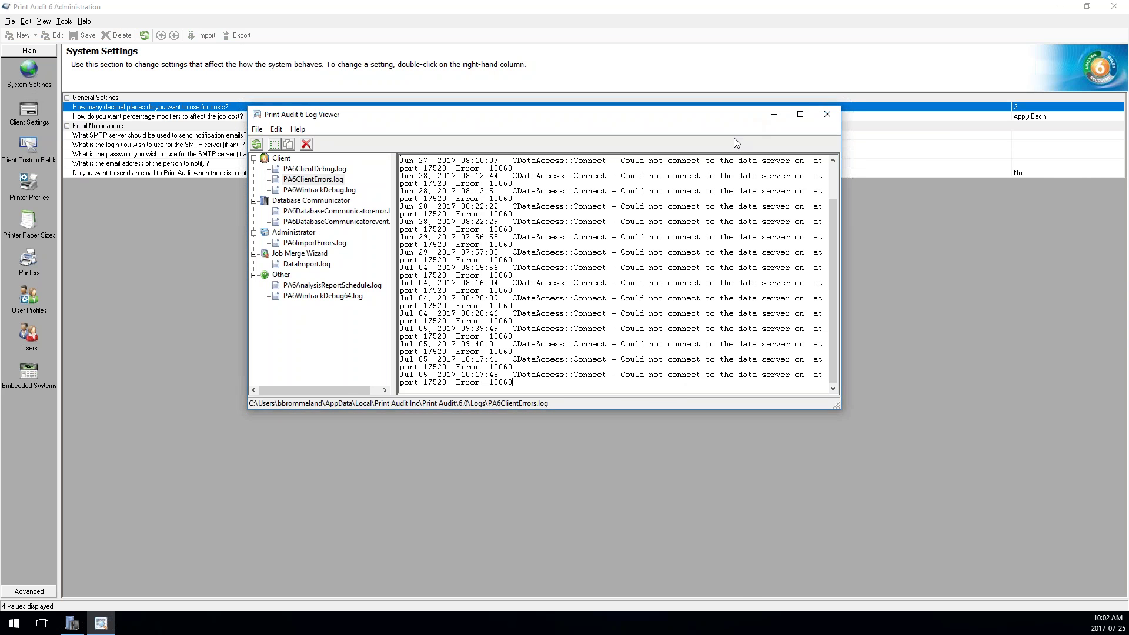
drag(361, 137, 840, 316)
click(29, 113)
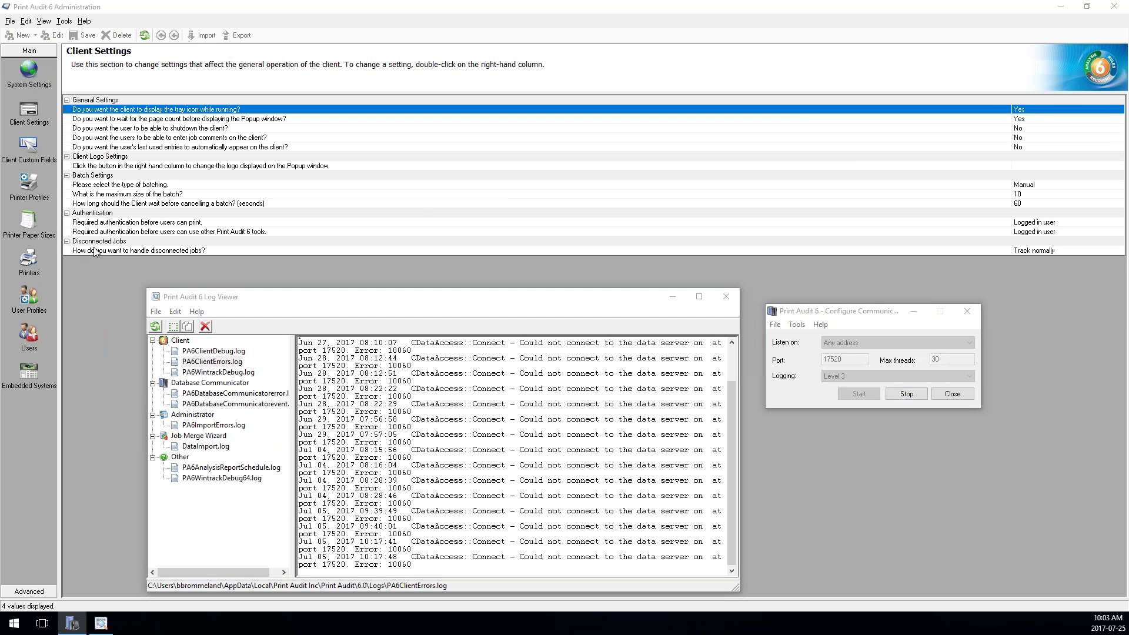
click(199, 249)
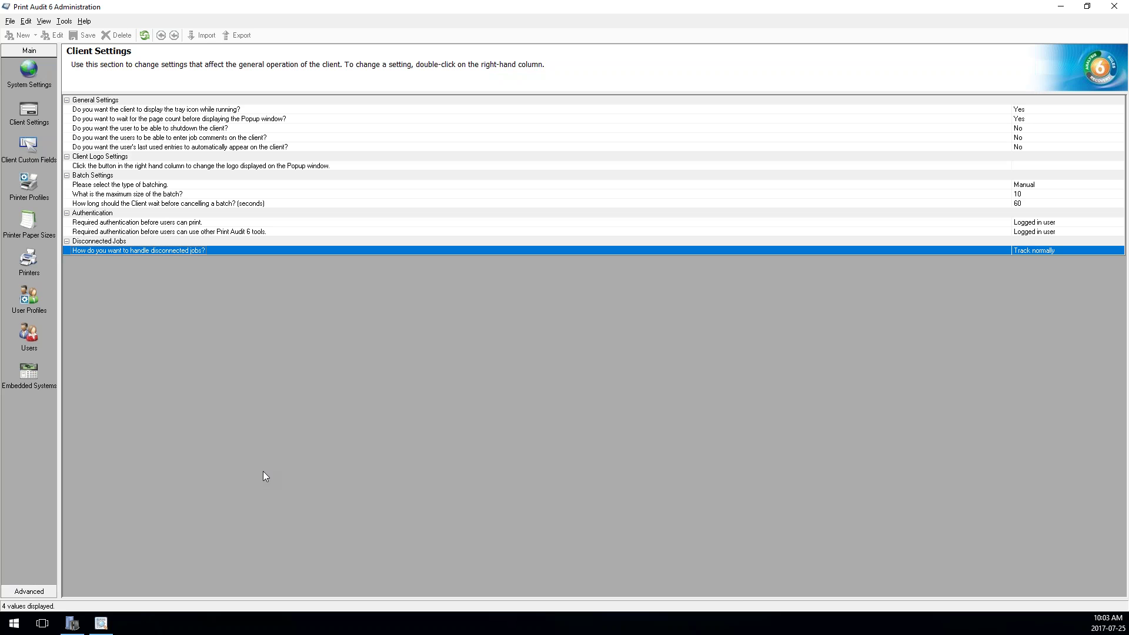
click(101, 622)
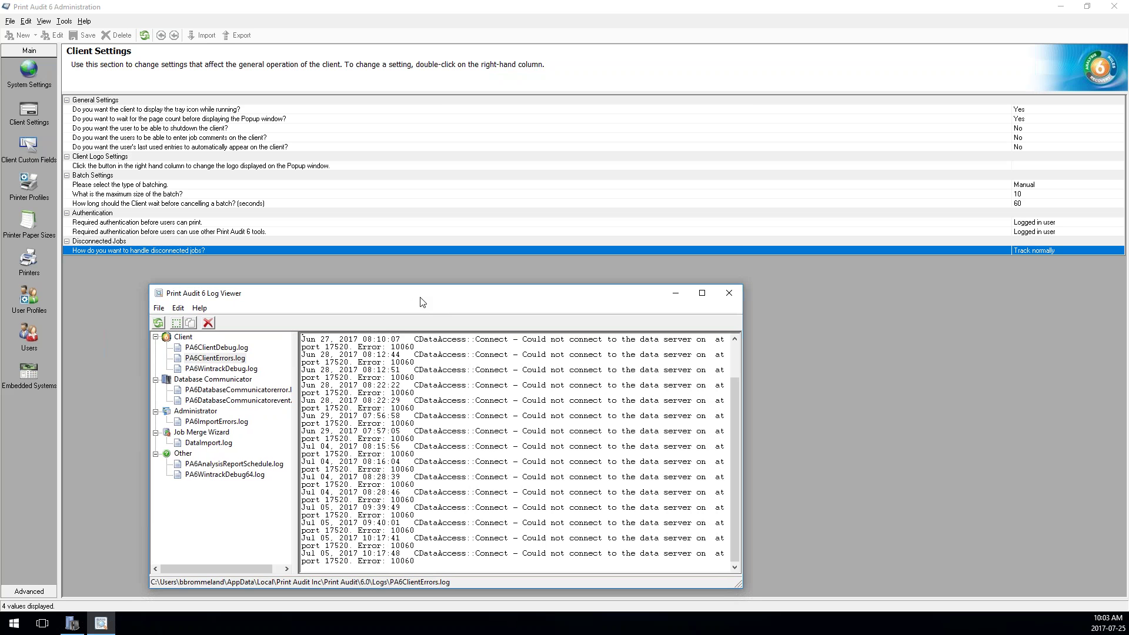
- Examine the latest connection error in PA6ClientErrors.log, including the server name position and the error code
drag(421, 299, 424, 90)
drag(572, 347, 679, 348)
click(608, 359)
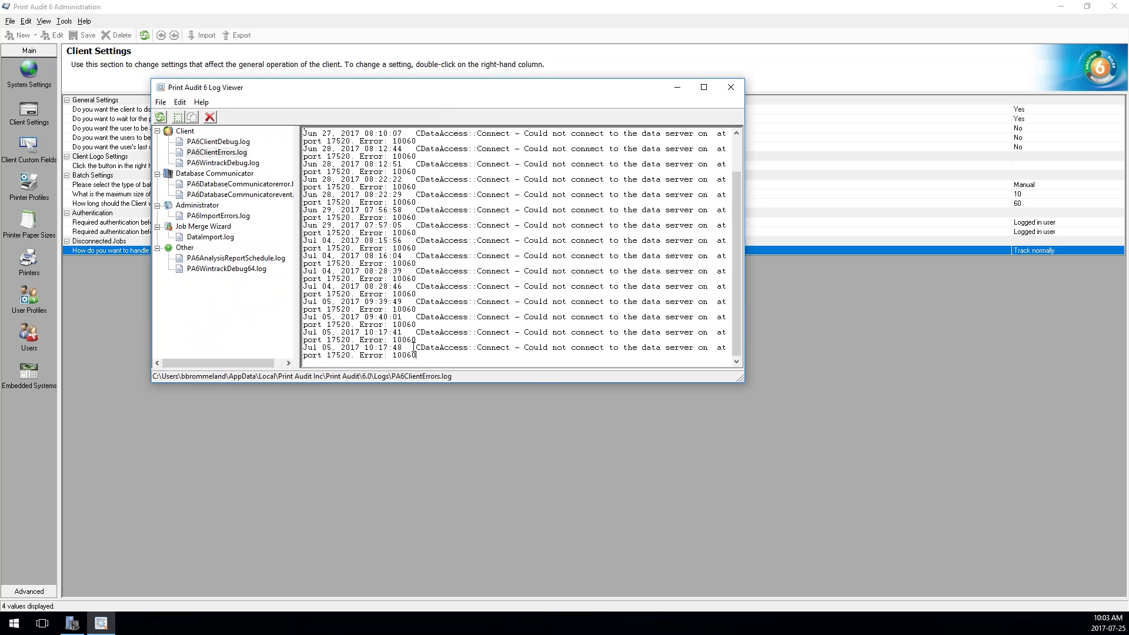
double_click(412, 355)
click(421, 359)
click(227, 154)
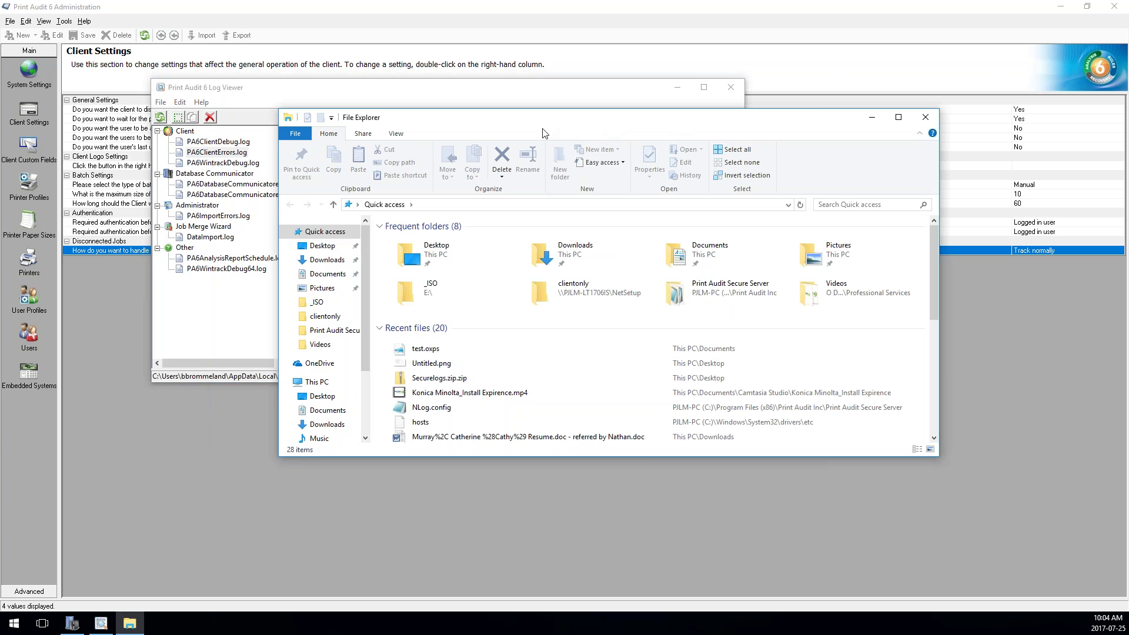
- In File Explorer, open the folder C:\Program Files (x86)\Print Audit Inc\Print Audit 6\Client
drag(584, 120, 437, 99)
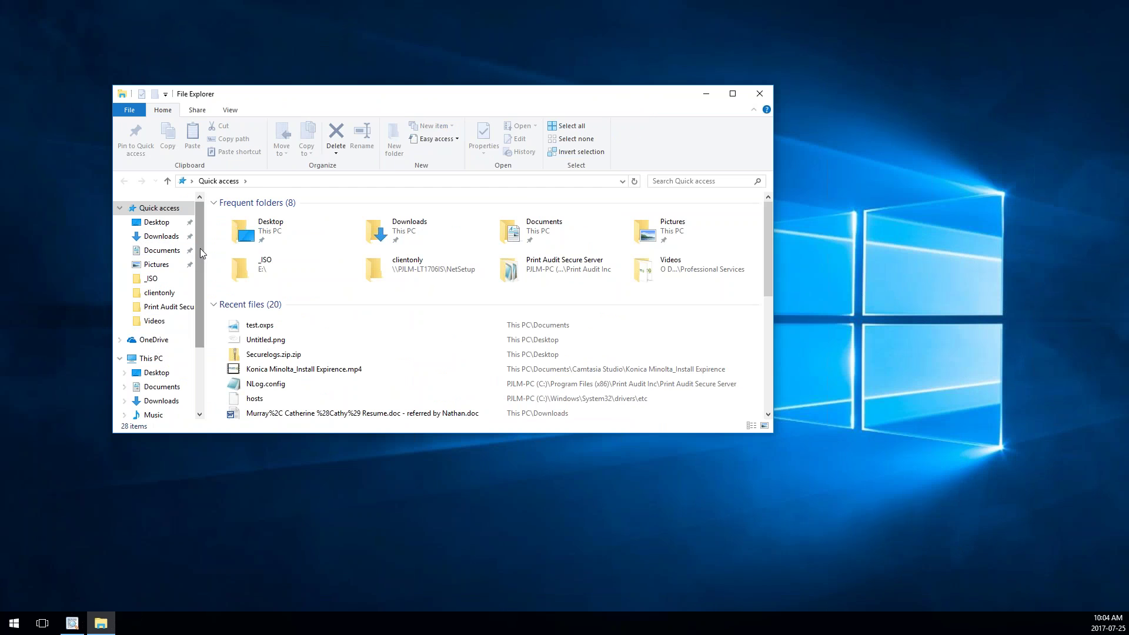
click(278, 186)
text(c)
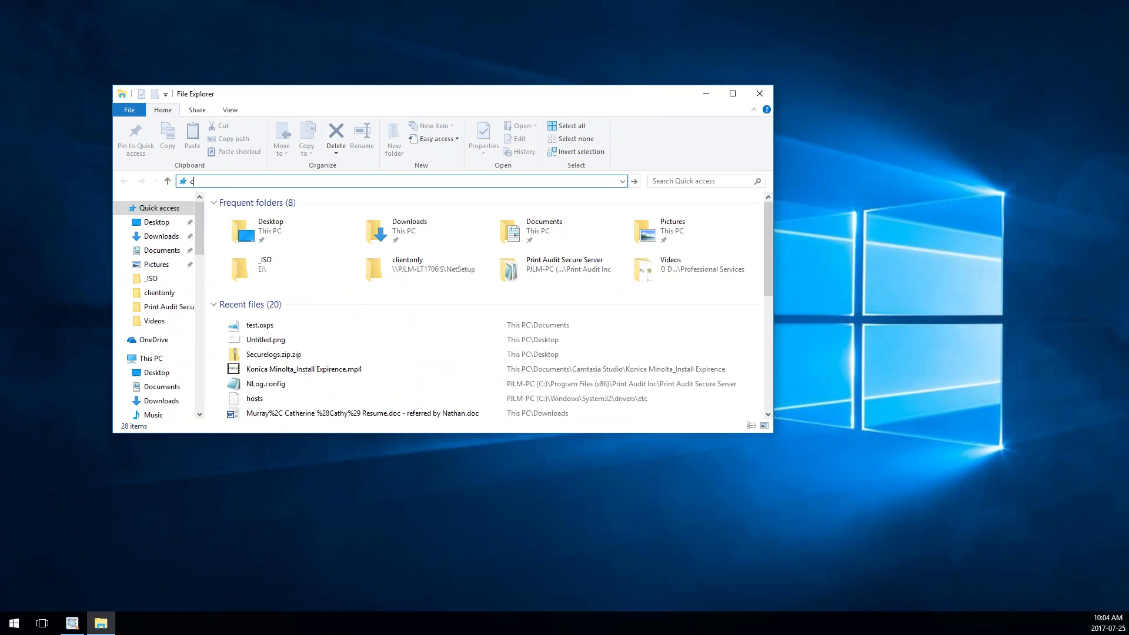
text(:\program)
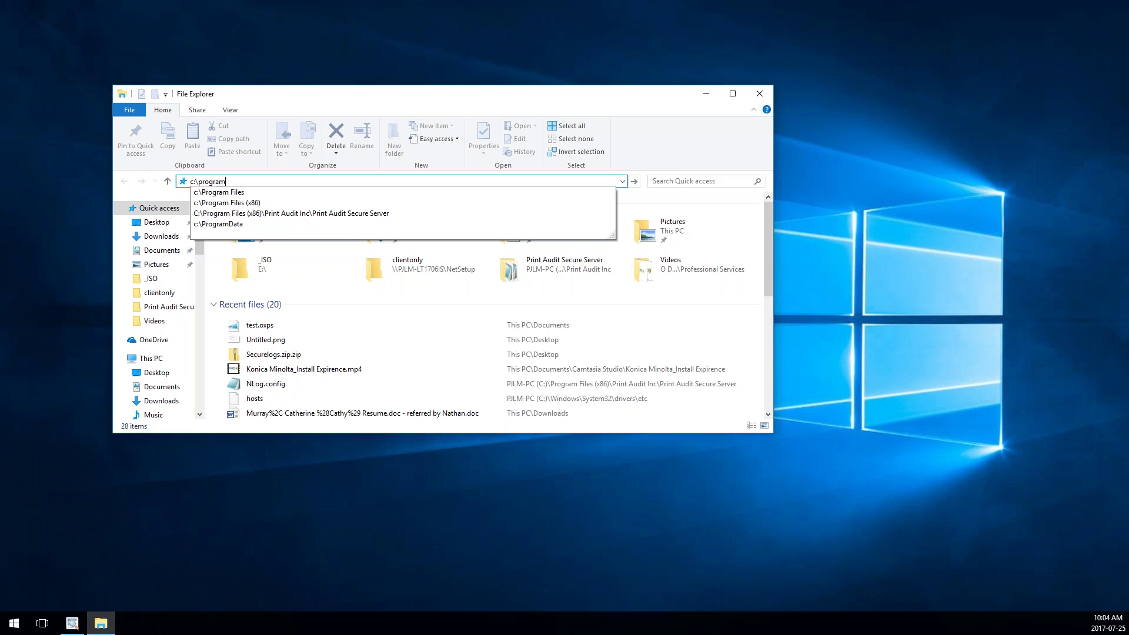
key(Down)
key(Down)
key(Return)
text(p)
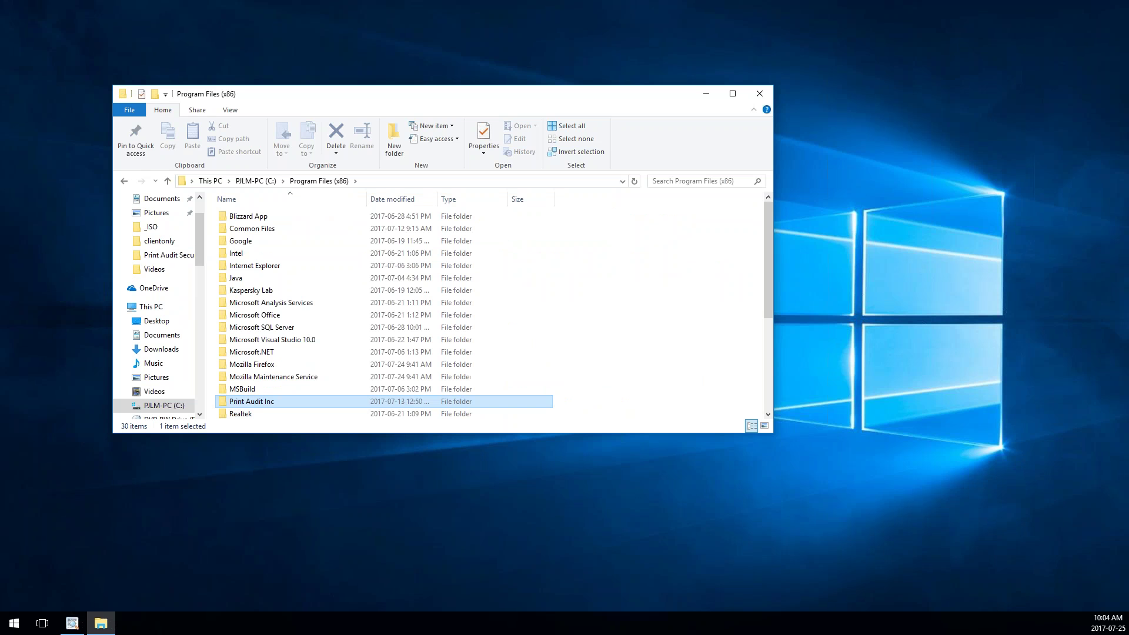
key(Return)
key(p)
key(Return)
key(c)
key(Return)
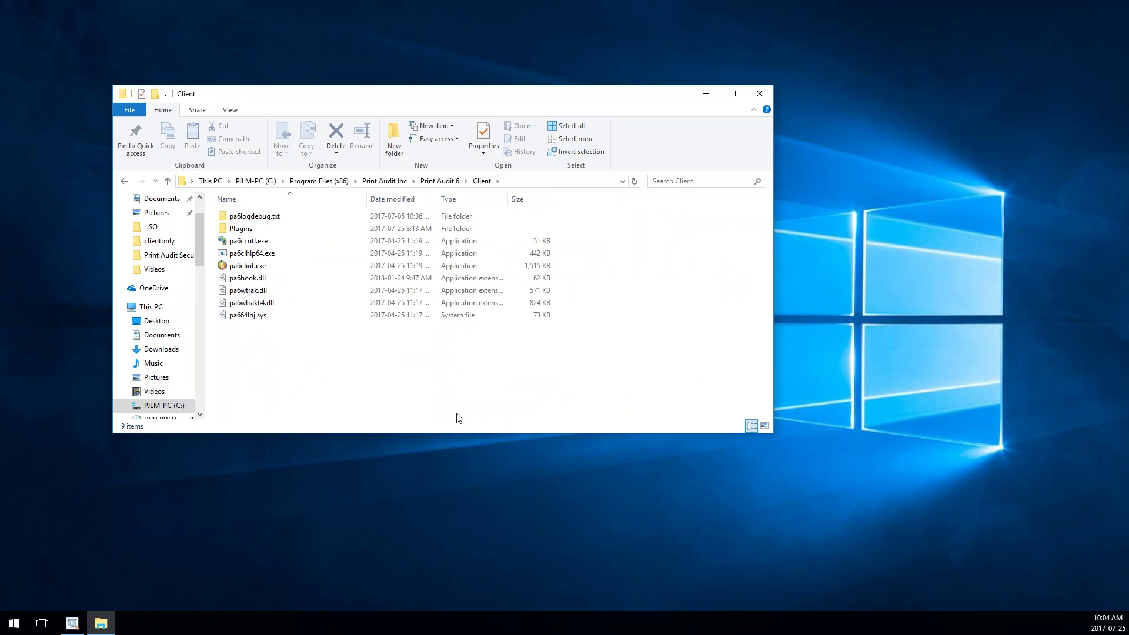
- Check the pa6logdebug.txt folder and launch the client configuration utility pa6ccutl.exe
click(270, 219)
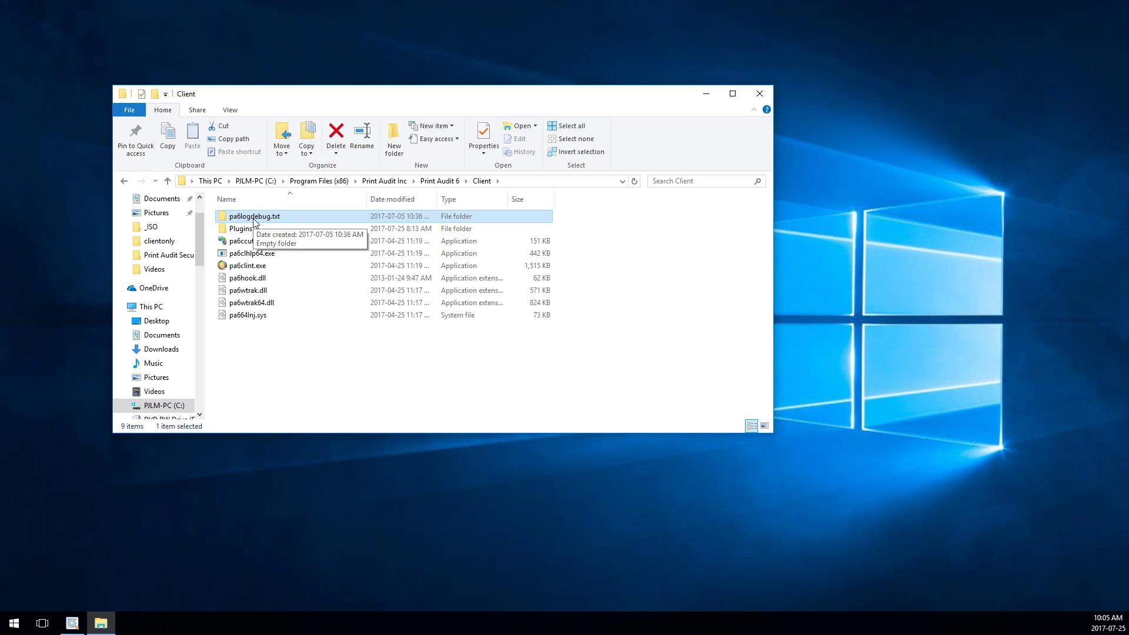
click(289, 377)
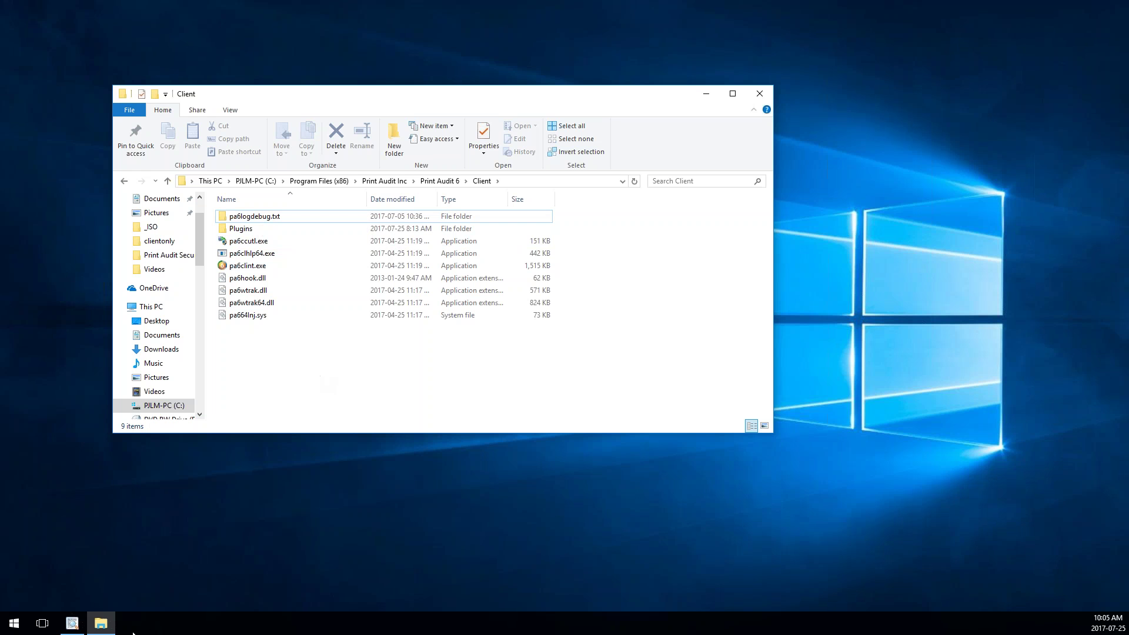
mouse_move(72, 623)
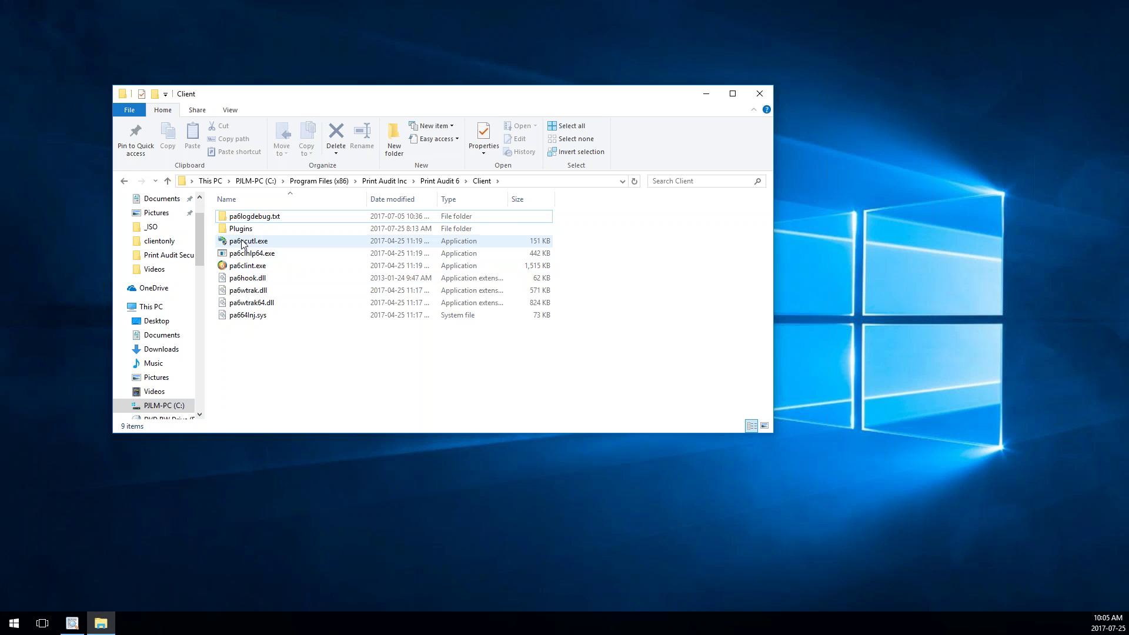
mouse_move(241, 245)
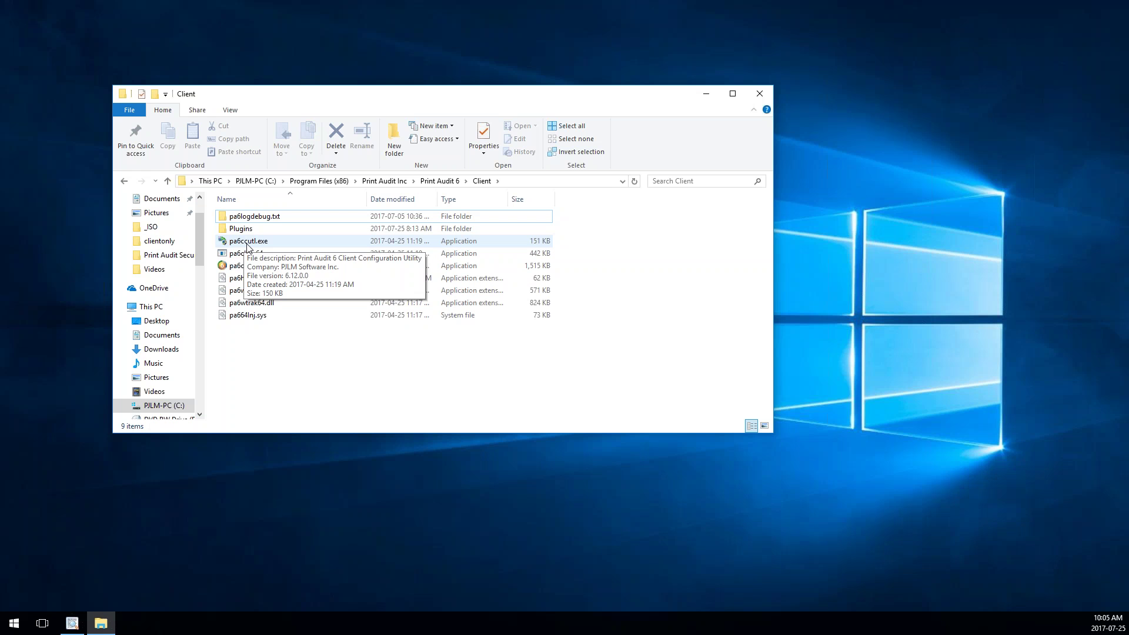
double_click(242, 246)
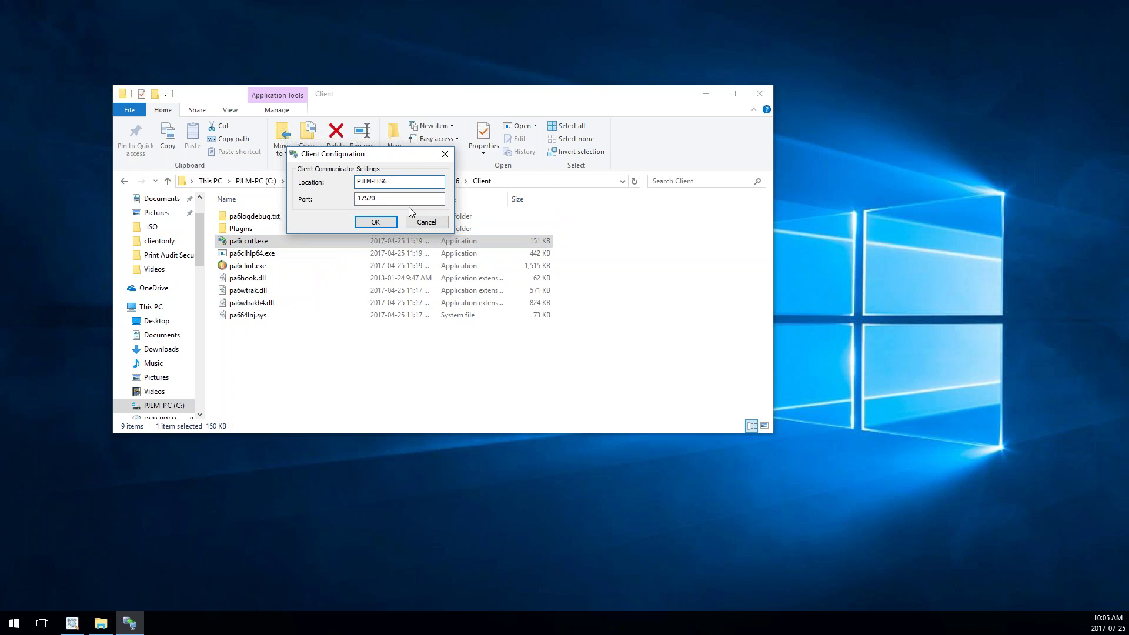
- Examine the communicator Location and Port settings in the Client Configuration dialog
key(shift+Left)
key(shift+Left)
key(shift+Left)
key(shift+Left)
key(shift+Left)
key(shift+Left)
key(shift+Left)
key(shift+Left)
key(shift+Left)
click(391, 198)
click(404, 182)
click(416, 198)
drag(389, 198, 352, 194)
click(401, 200)
click(409, 182)
drag(416, 182, 350, 183)
click(402, 182)
drag(405, 182, 353, 183)
click(402, 182)
drag(389, 184, 350, 186)
- Try adding a \\ prefix and a \sqlexpr suffix to the communicator Location, removing each, and cancel the configuration
key(End)
click(358, 181)
text(\\)
key(Delete)
key(Delete)
click(393, 184)
text(\sqlexpr)
key(ctrl+shift+Left)
key(BackSpace)
click(432, 223)
click(242, 421)
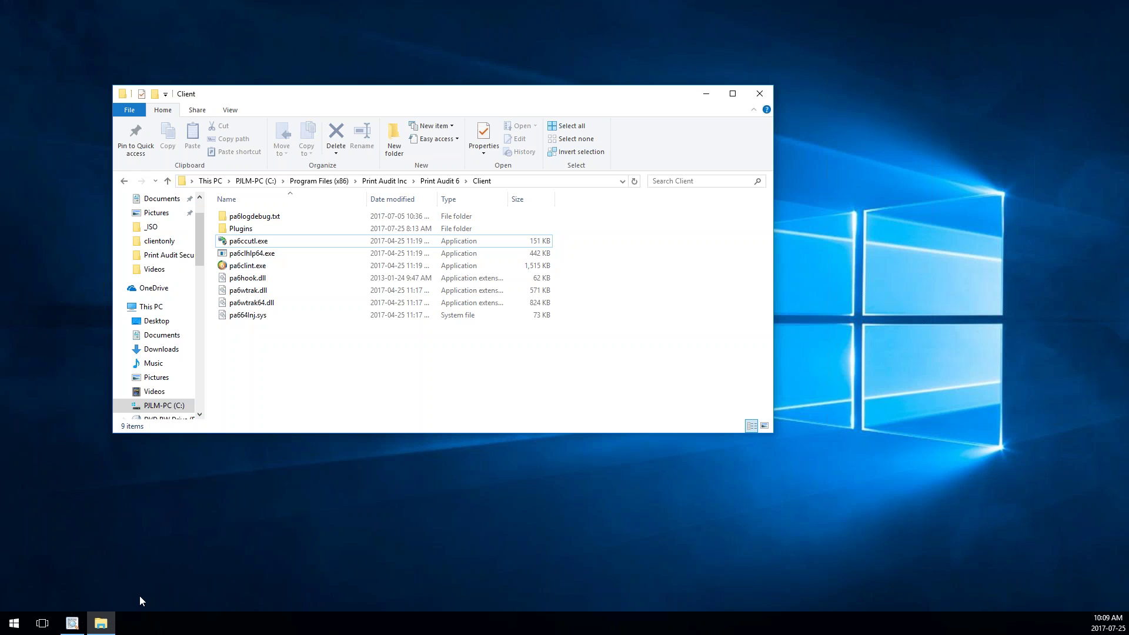
- Return to the Print Audit 6 Log Viewer and review the connection errors in PA6ClientErrors.log
click(72, 627)
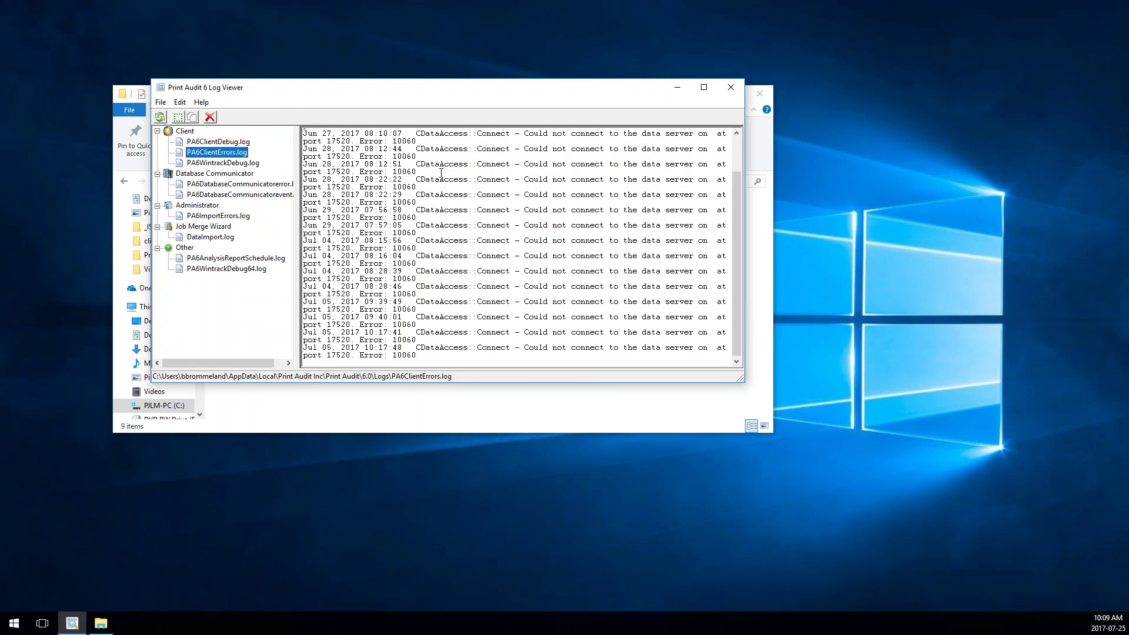
drag(471, 94, 619, 64)
click(532, 319)
click(584, 324)
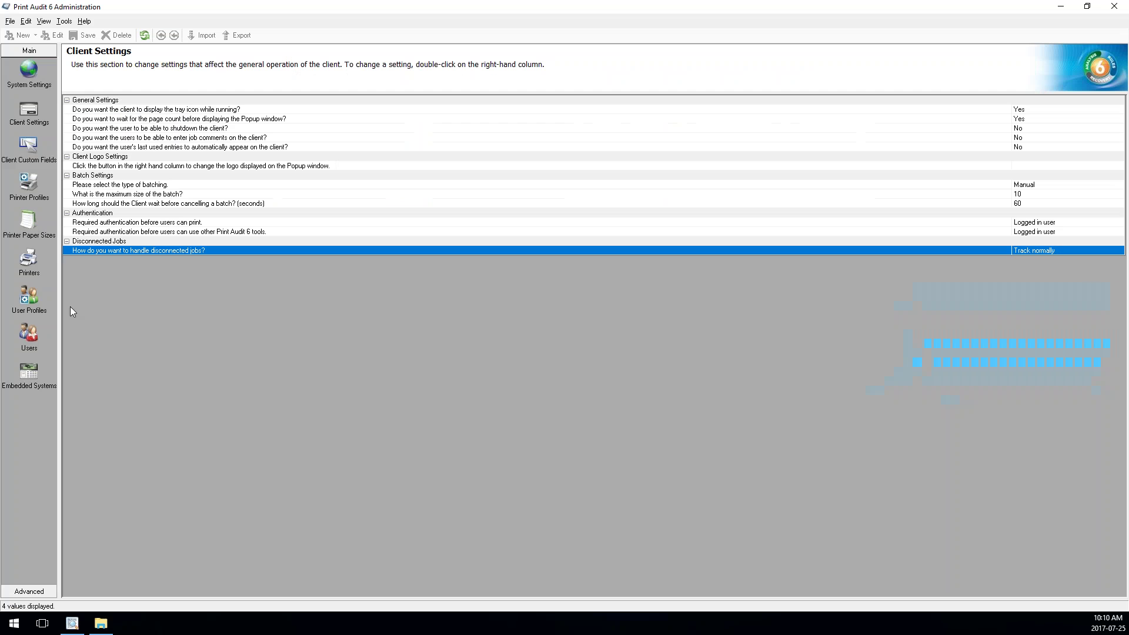
- In the Applications section of Print Audit 6 Administration, examine a new application's Track options and close the form without adding it
click(29, 590)
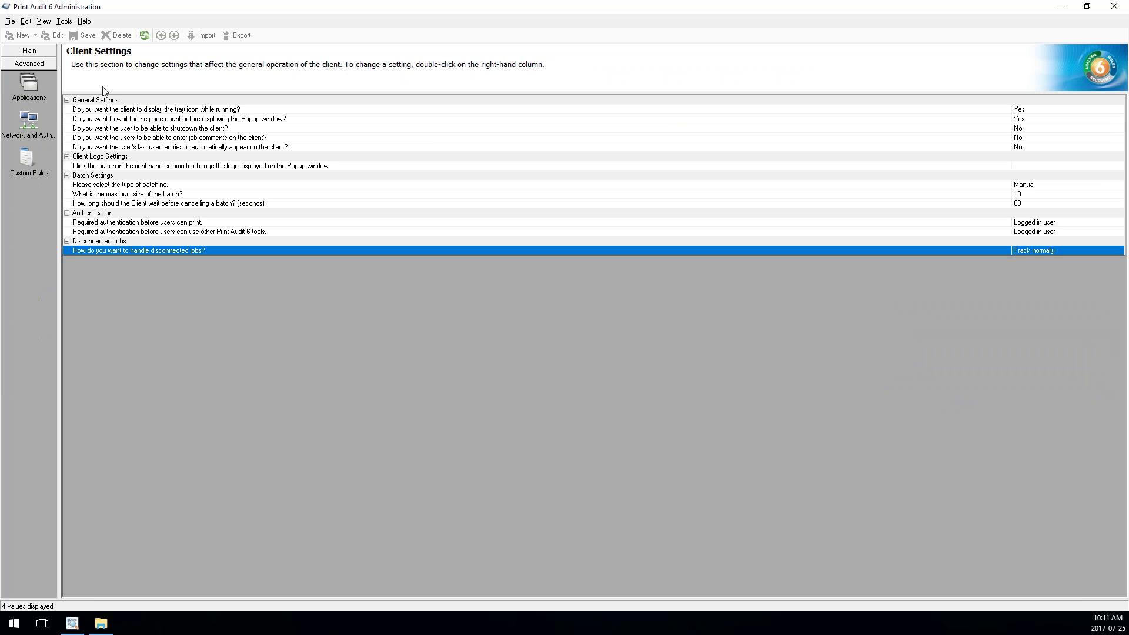
click(30, 84)
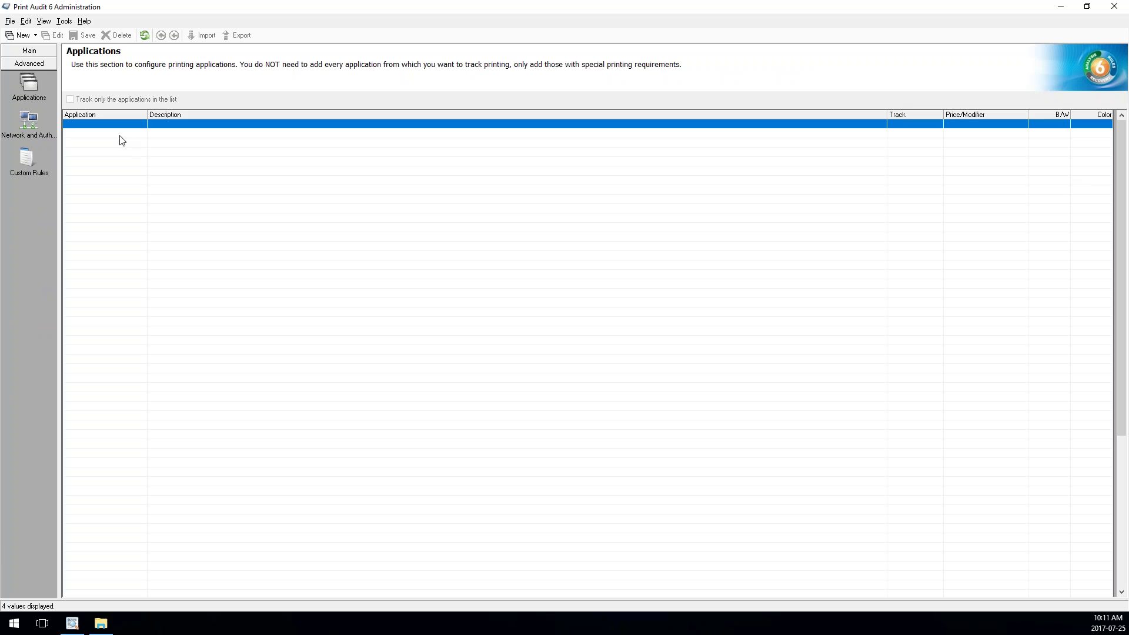
double_click(120, 124)
click(646, 334)
click(554, 246)
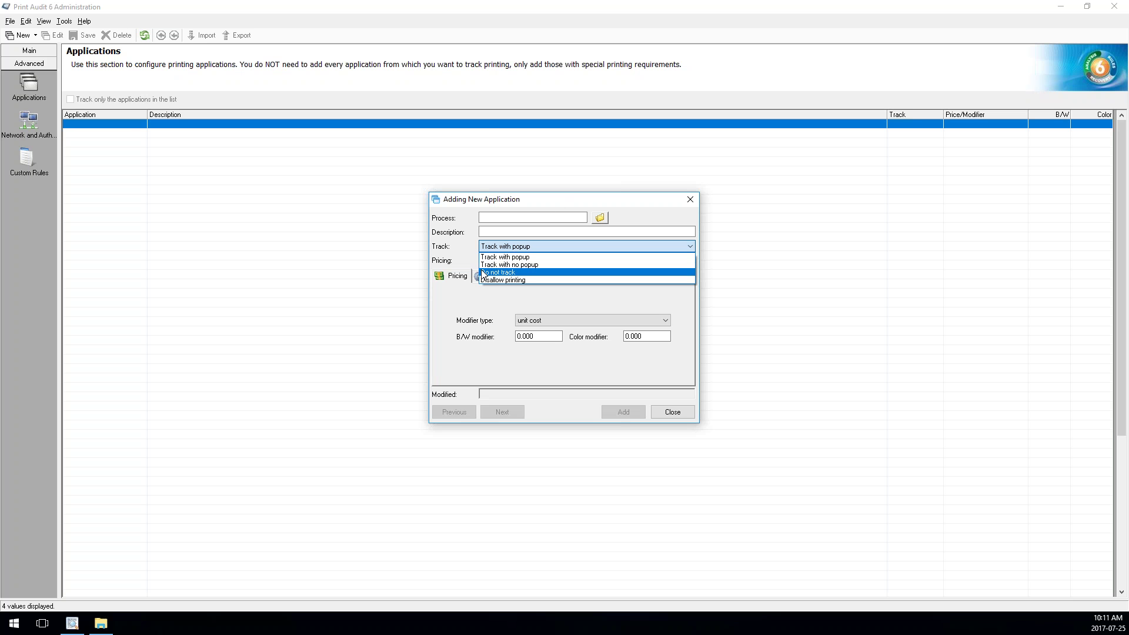
click(465, 210)
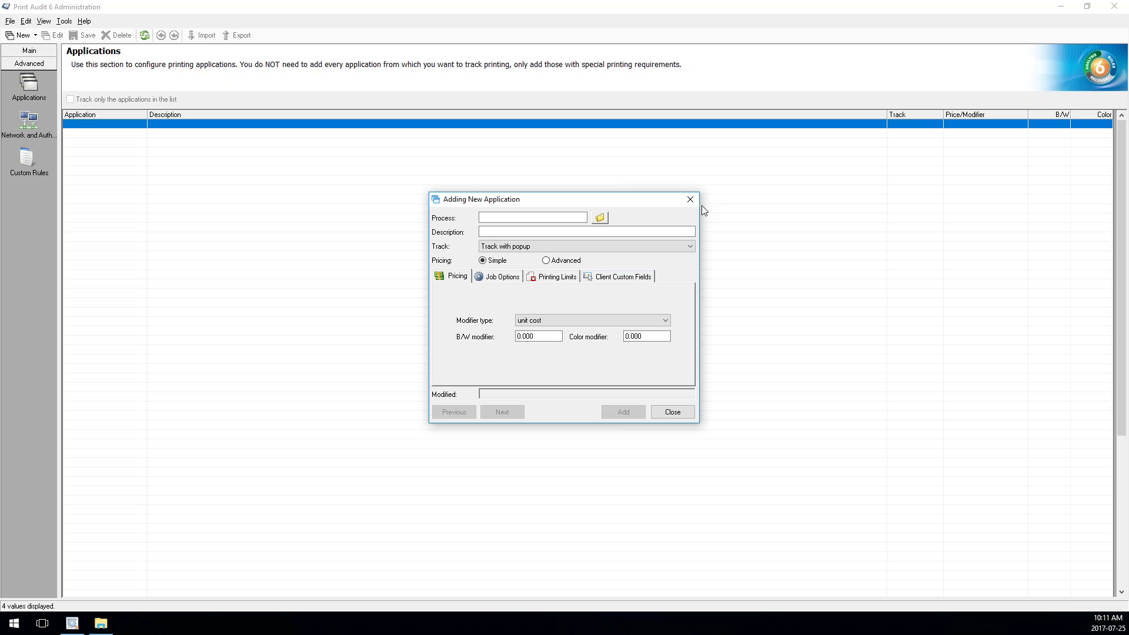
click(511, 247)
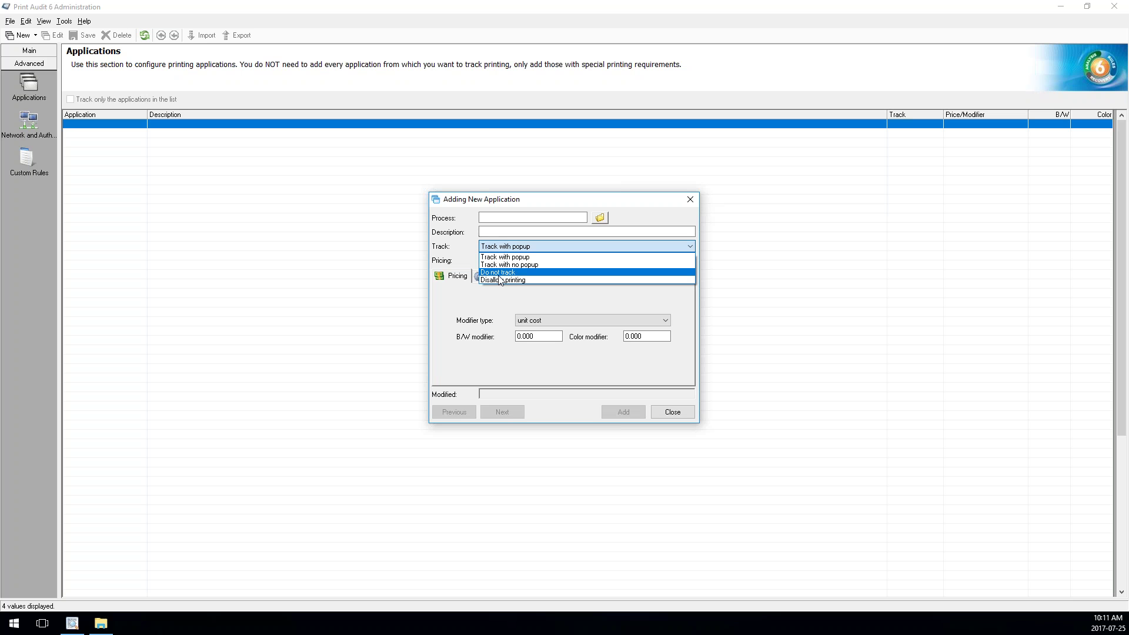
click(504, 273)
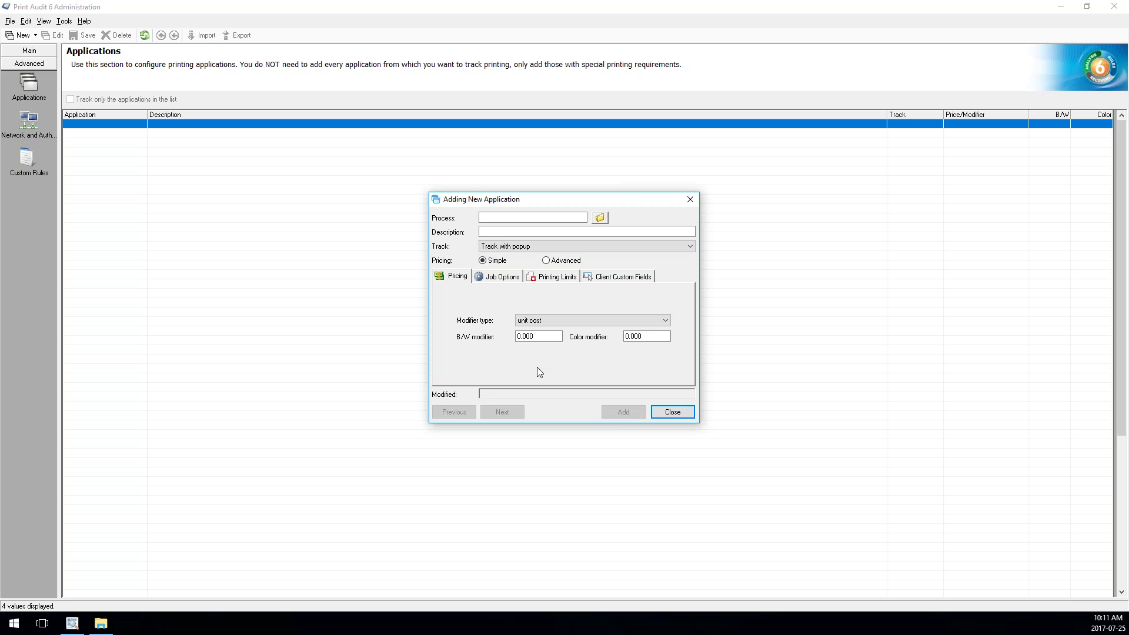
click(674, 414)
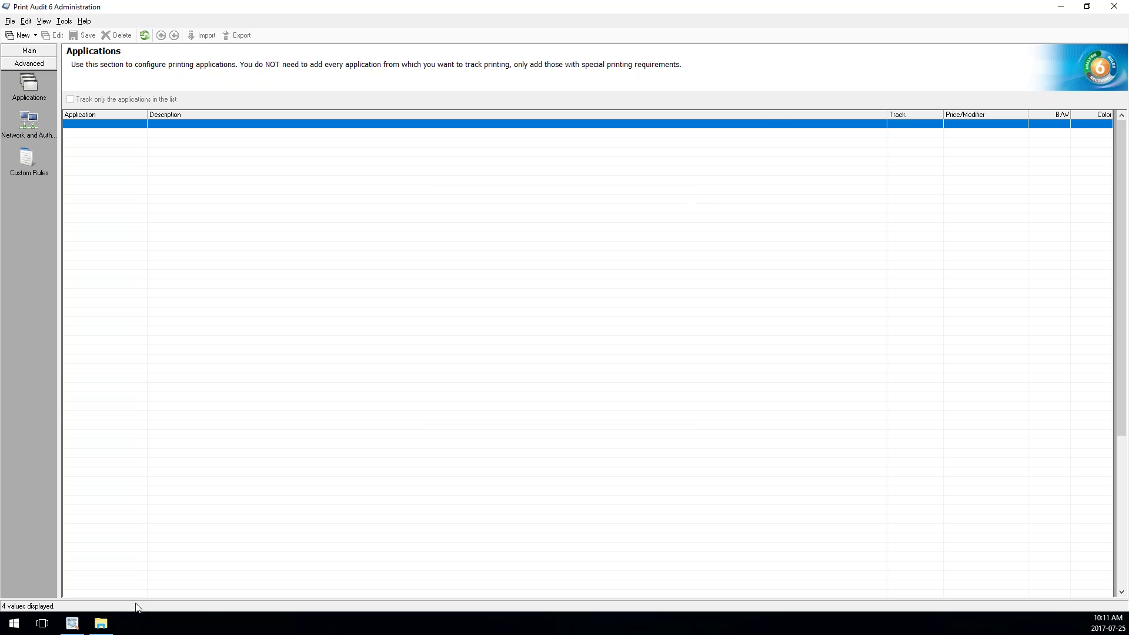
- Review PA6DatabaseCommunicatorerror.log in the Log Viewer, and close File Explorer and the Log Viewer
click(101, 623)
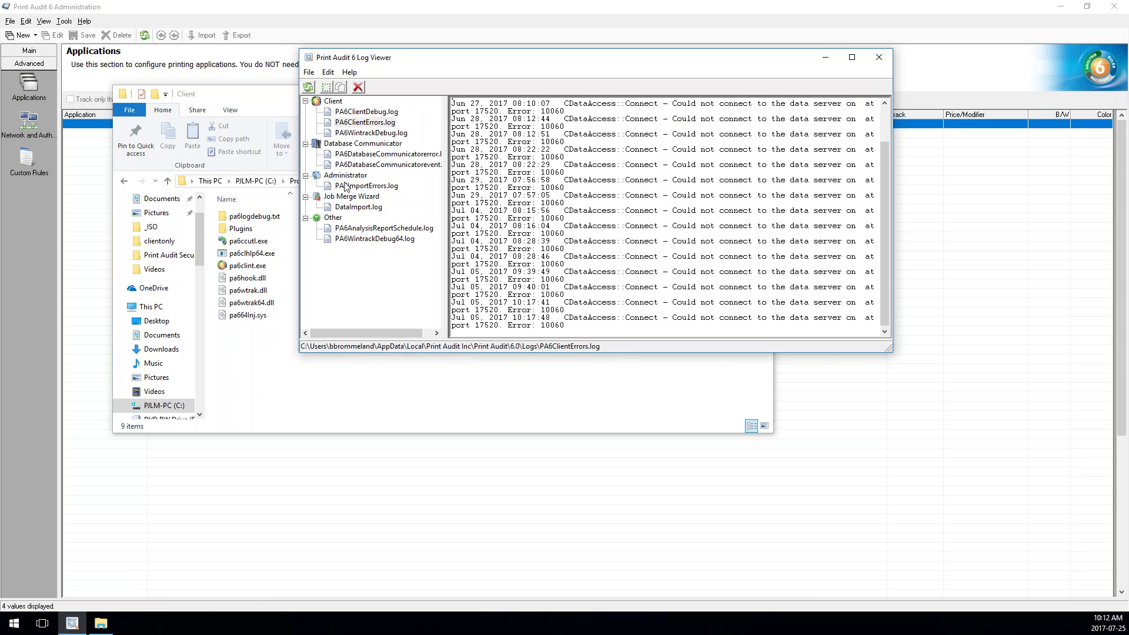
click(385, 155)
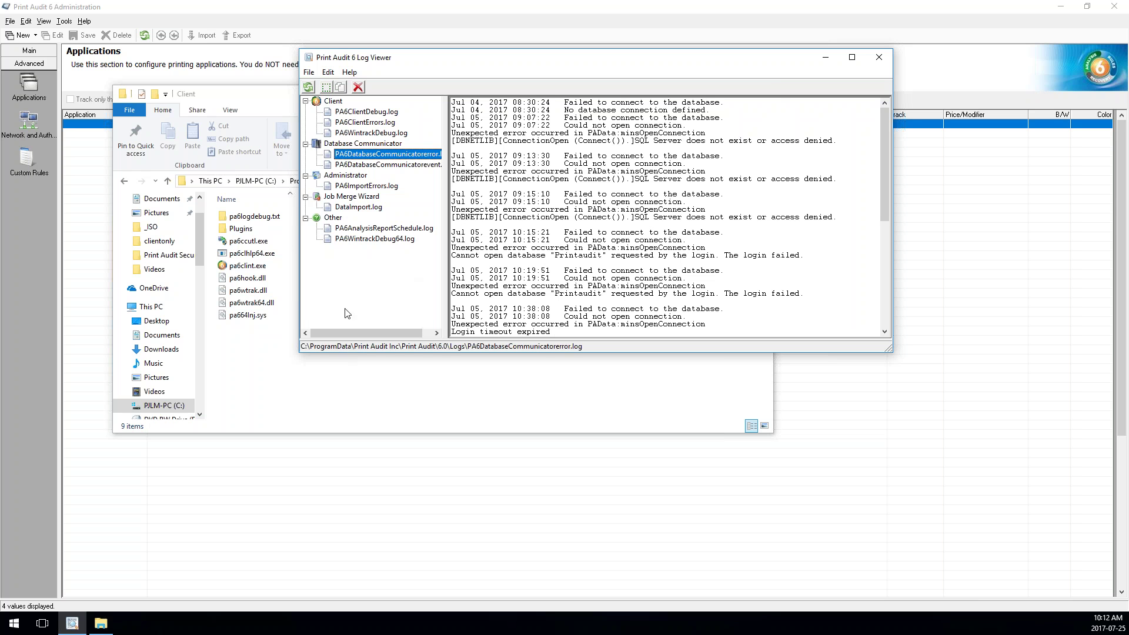
click(369, 382)
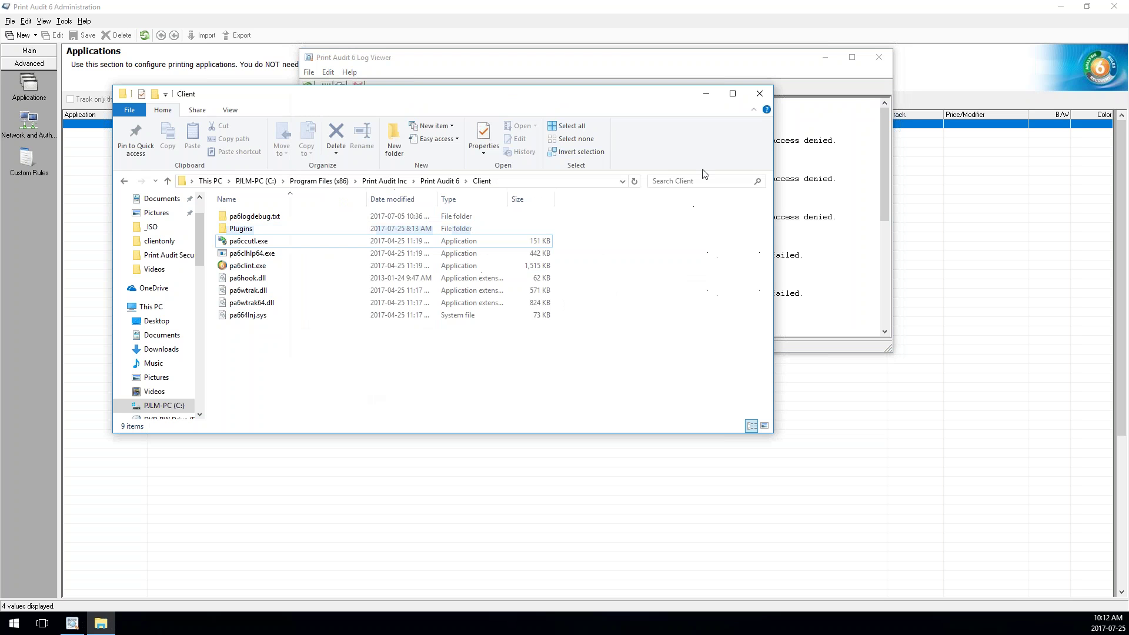
click(760, 93)
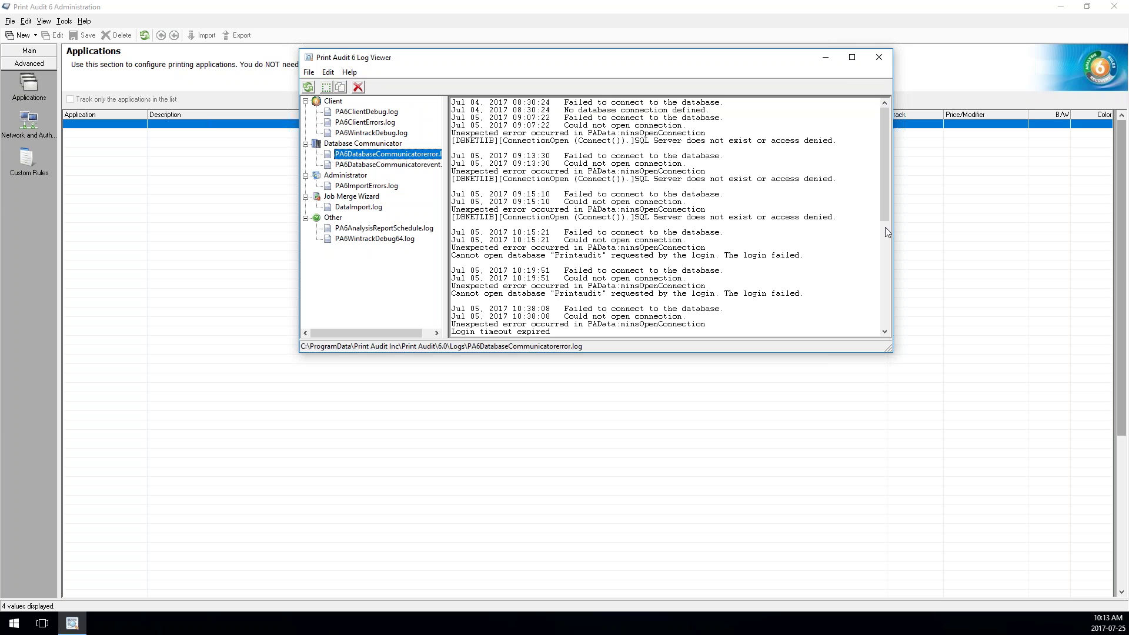
click(878, 57)
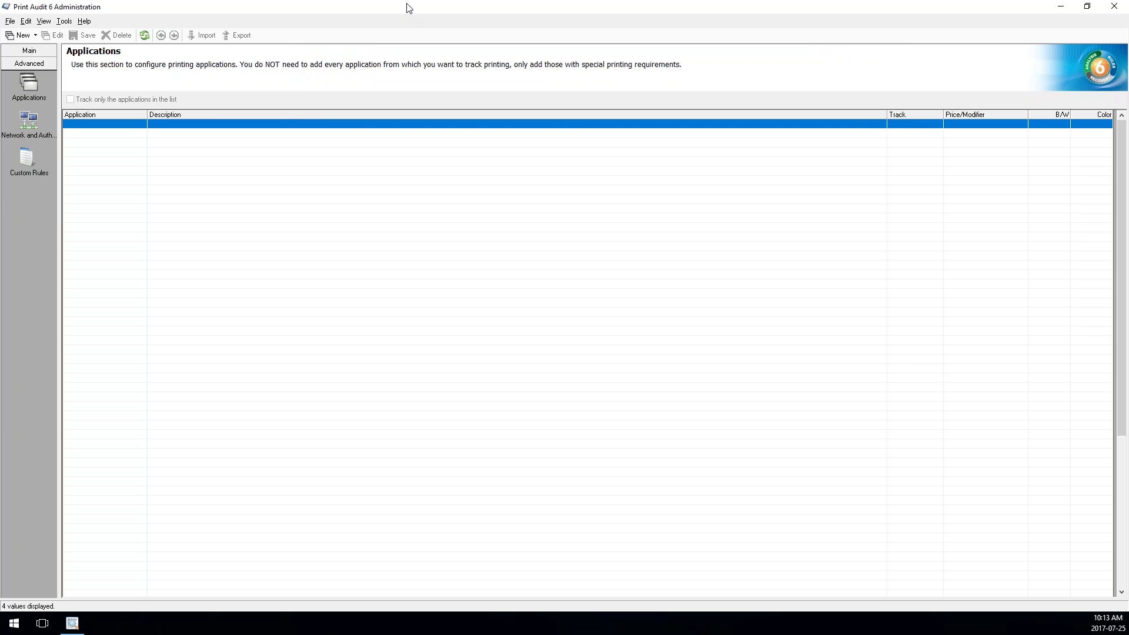
- Examine the License Usage list in Print Audit 6 Administration by communicator and license type, and close it
click(68, 22)
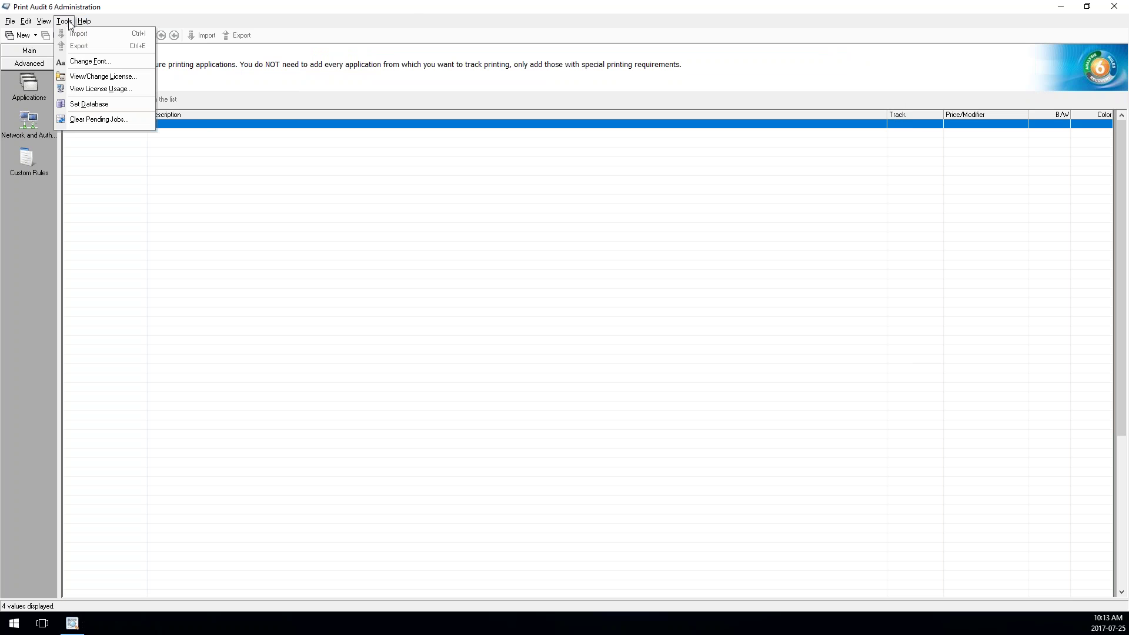
click(133, 92)
drag(537, 249, 472, 127)
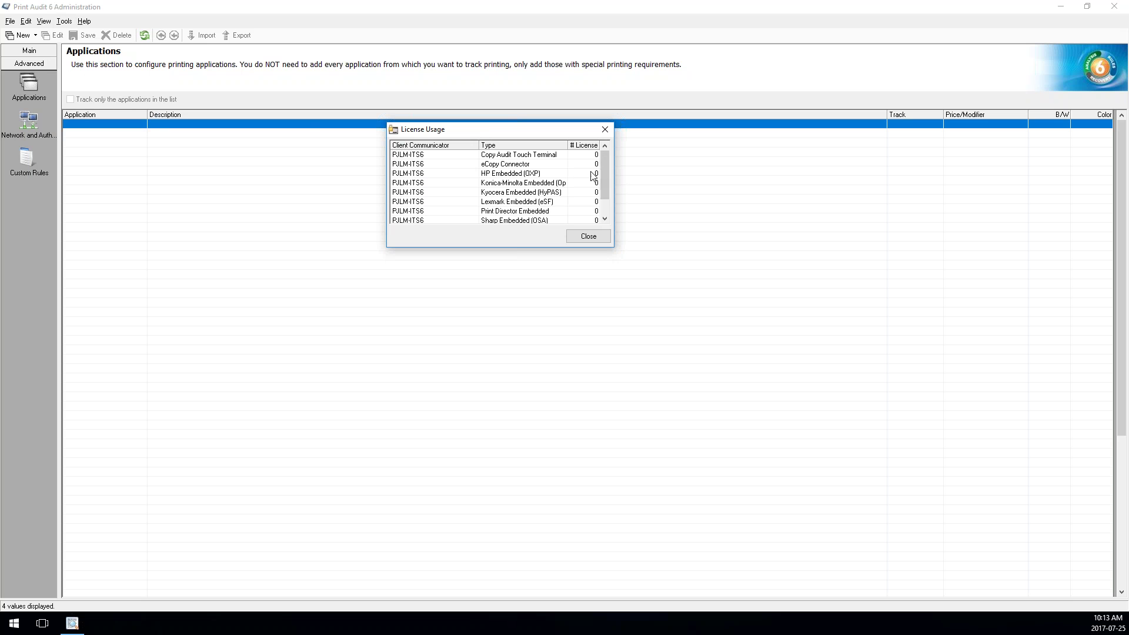
scroll(604, 179, down, 1)
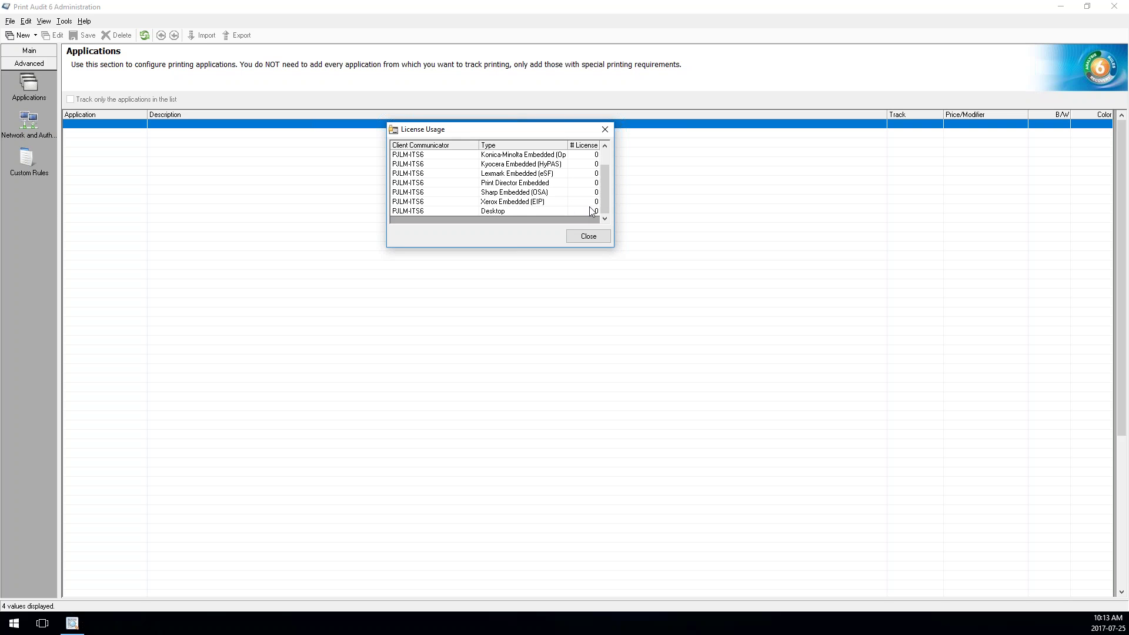
drag(605, 204, 605, 189)
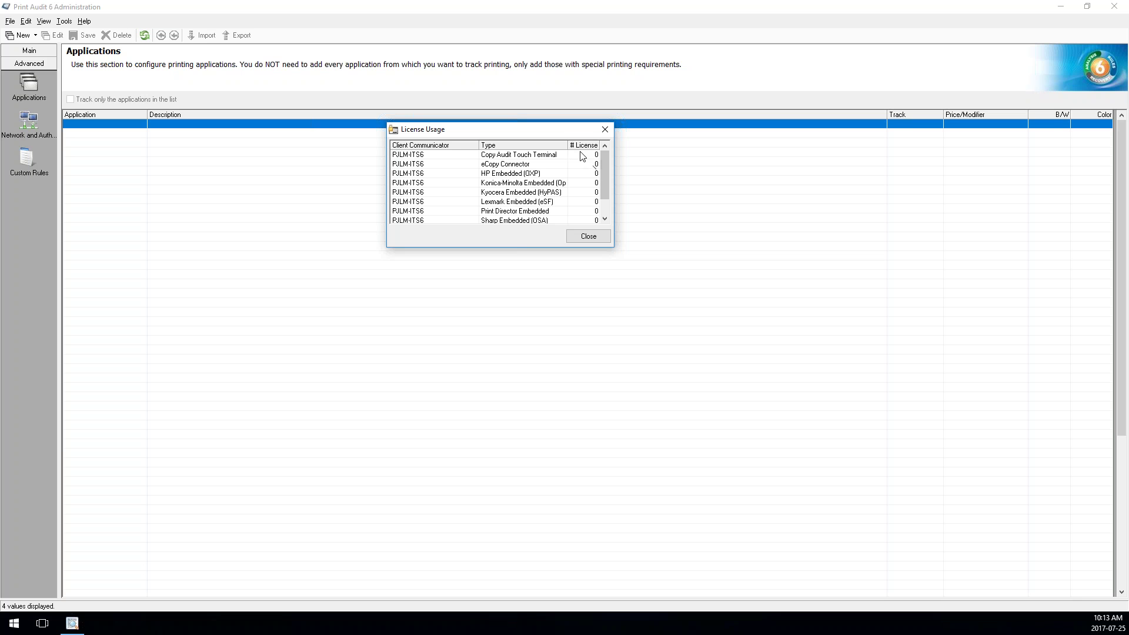
scroll(607, 184, down, 1)
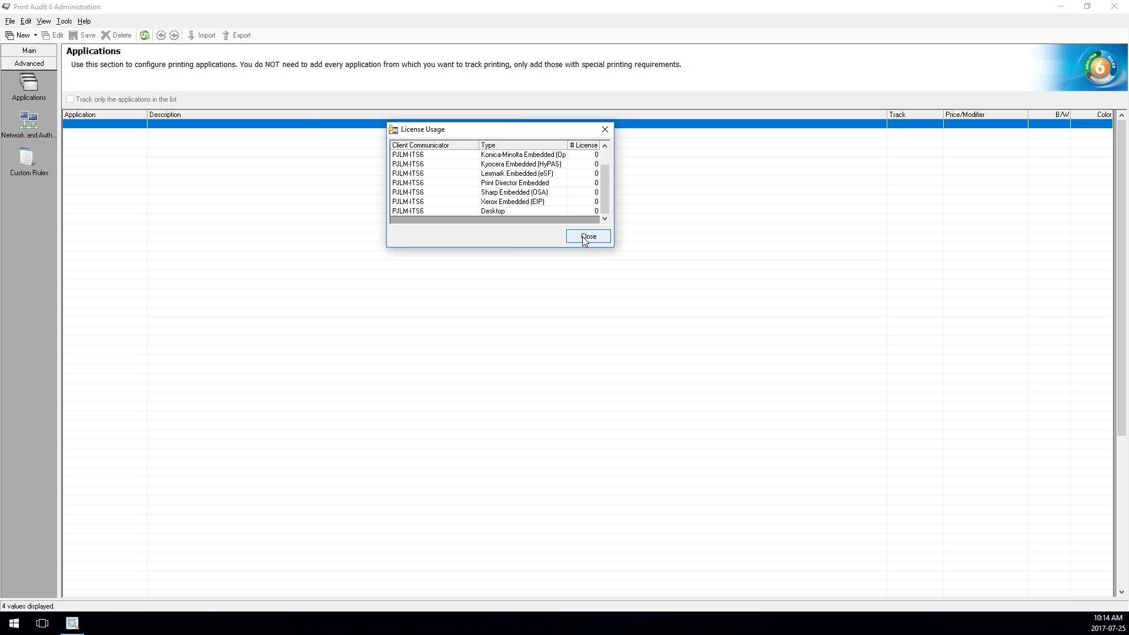
click(425, 166)
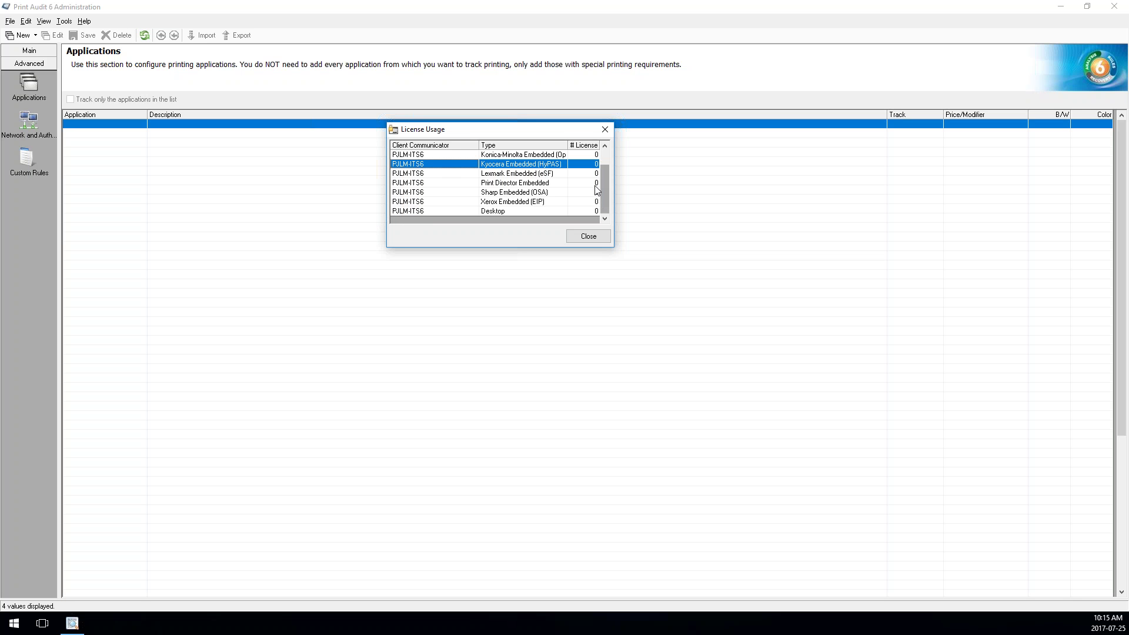
click(588, 236)
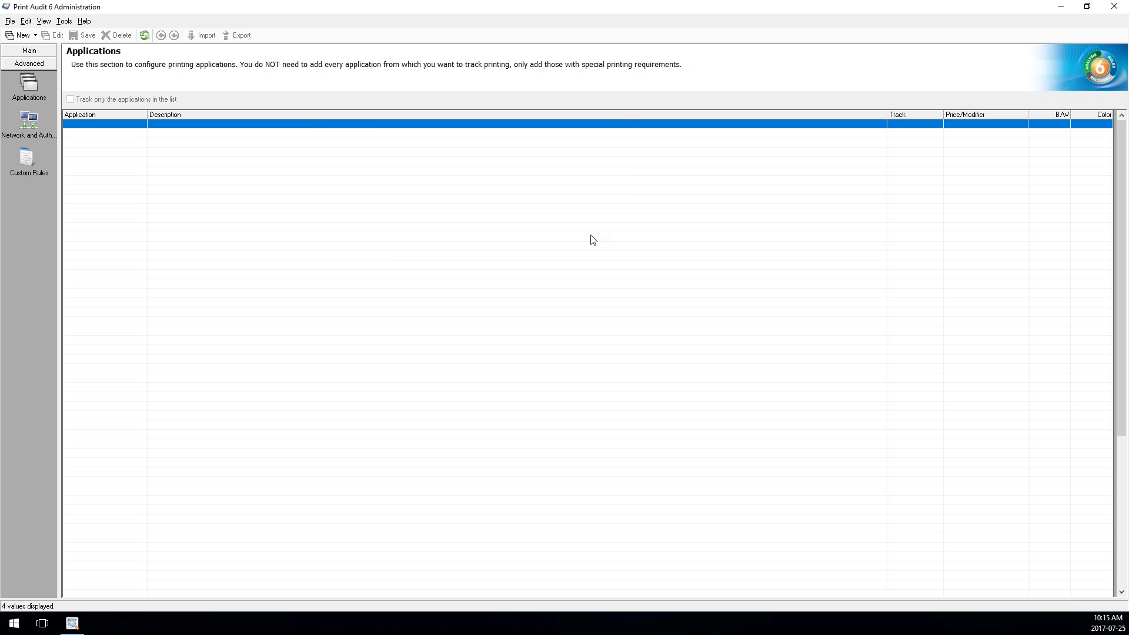